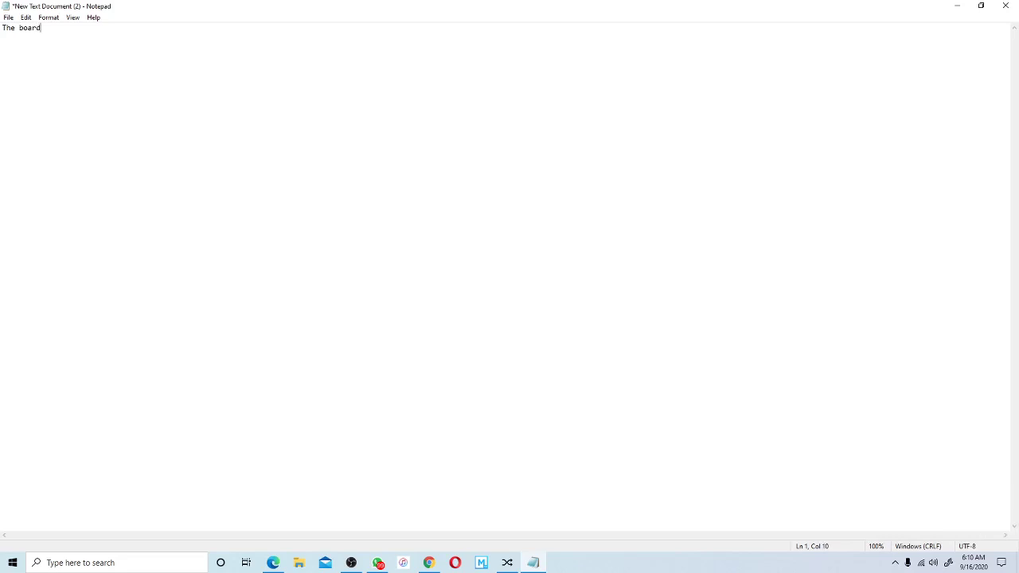
Complete the note as three separate lines reading "The boardviewer", "The boardview" and "The Schematic".
type("viwer")
key("BackSpace")
key("BackSpace")
key("BackSpace")
type("ewer")
key("Return")
key("Return")
type("The boardviewe")
key("BackSpace")
key("Return")
type("The Schematic")
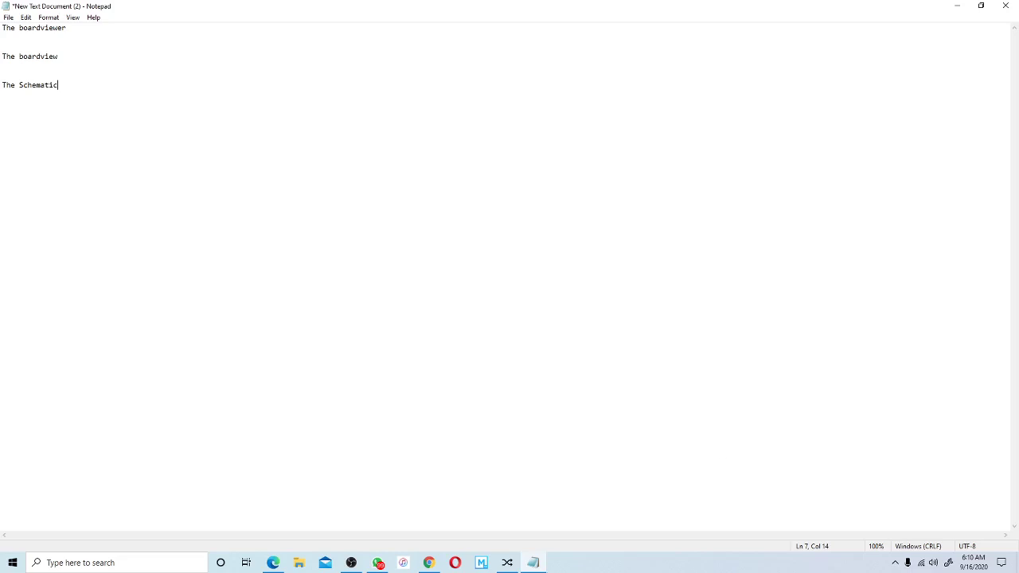
Switch to Chrome with its new tab page and close the unneeded application running in the background.
left_click(429, 563)
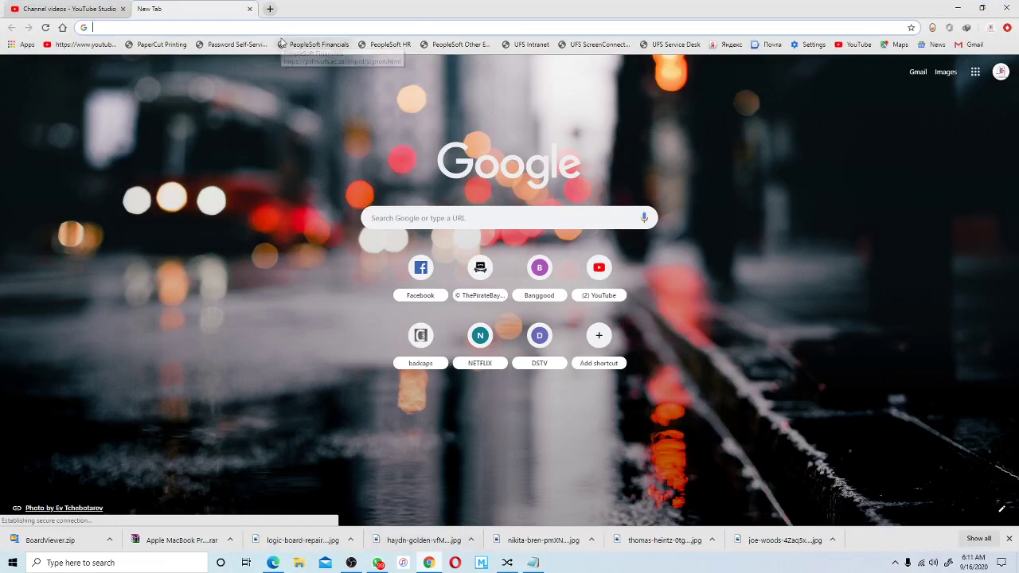
left_click(451, 350)
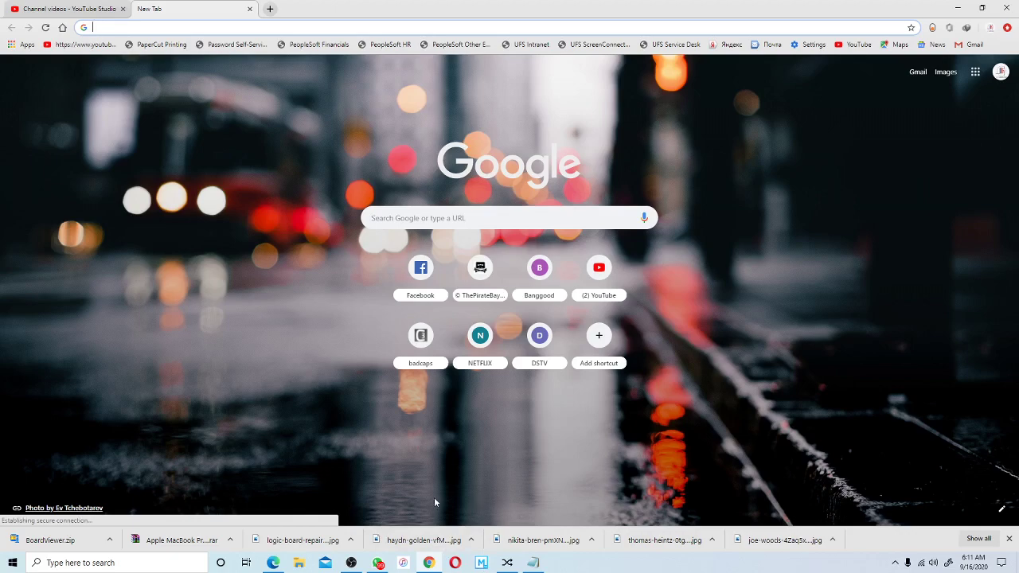
left_click(508, 561)
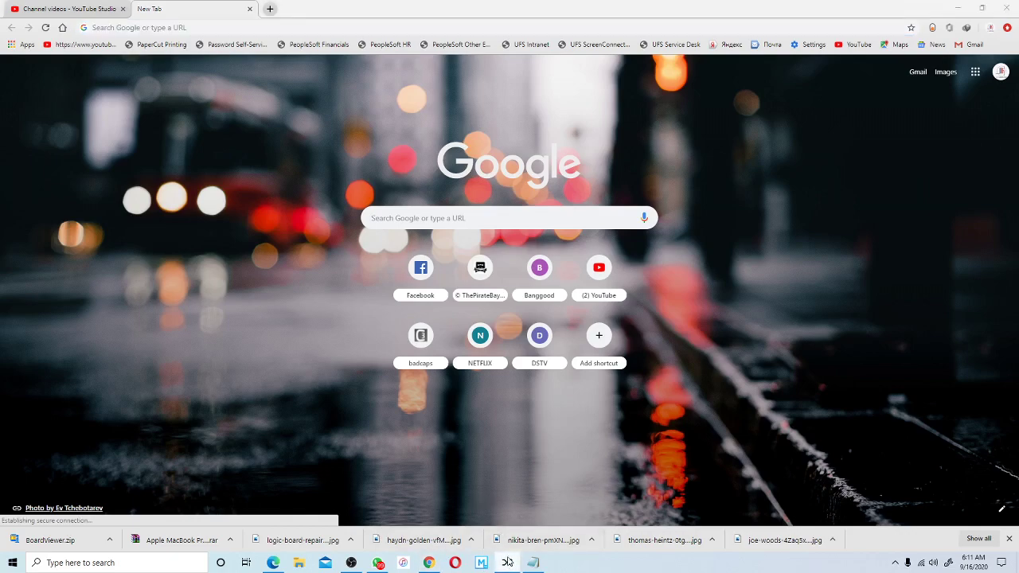
right_click(513, 555)
left_click(514, 541)
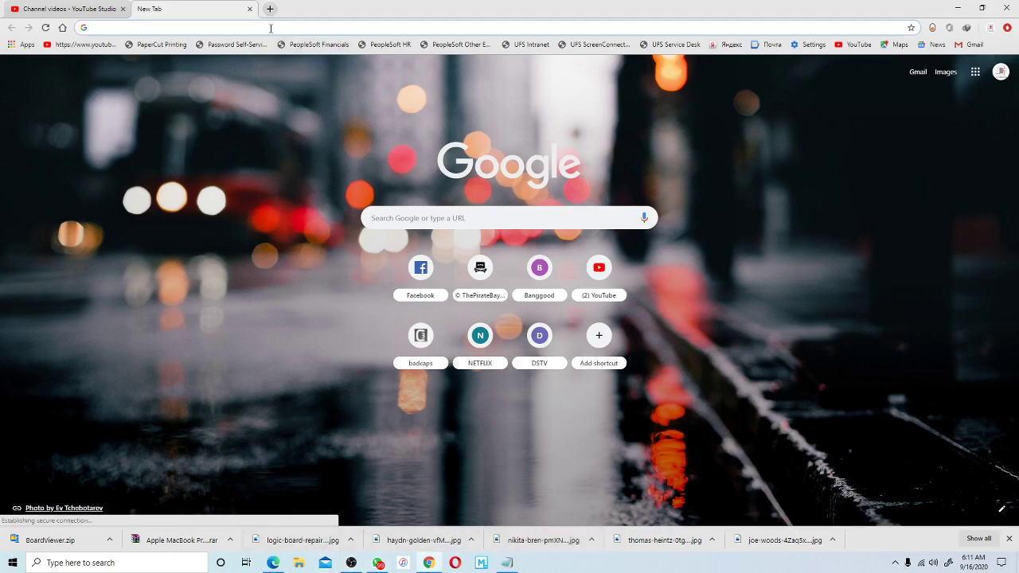
Search Google Images for "macbook motherboard" and open the preview of the first logic board result.
type("ma")
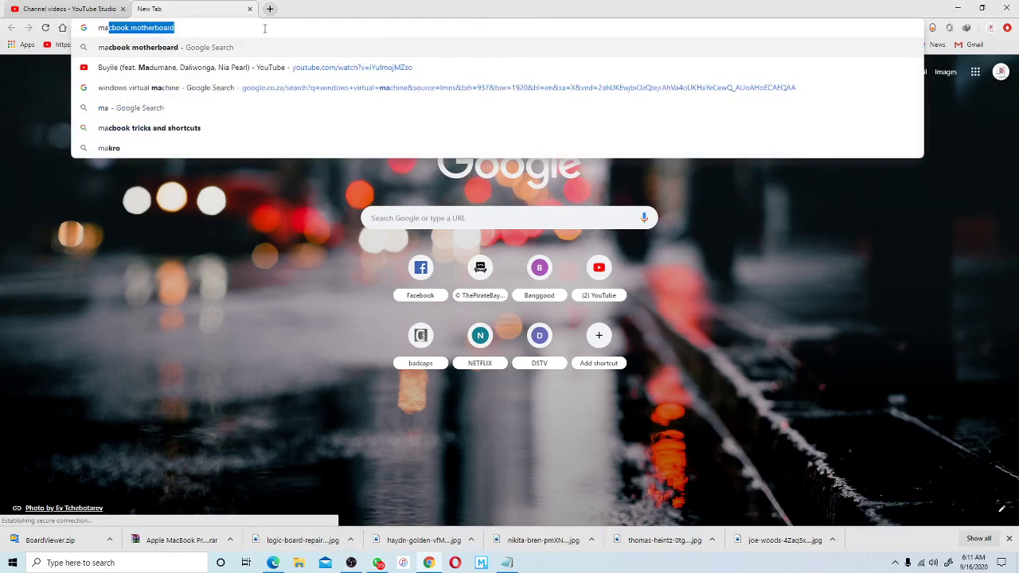
key("Right")
key("Return")
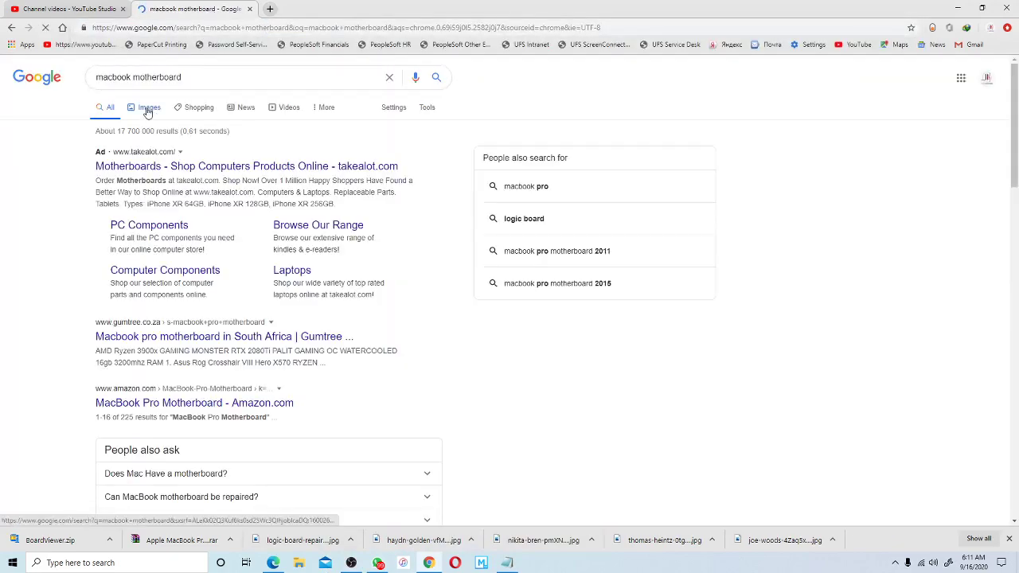
left_click(147, 110)
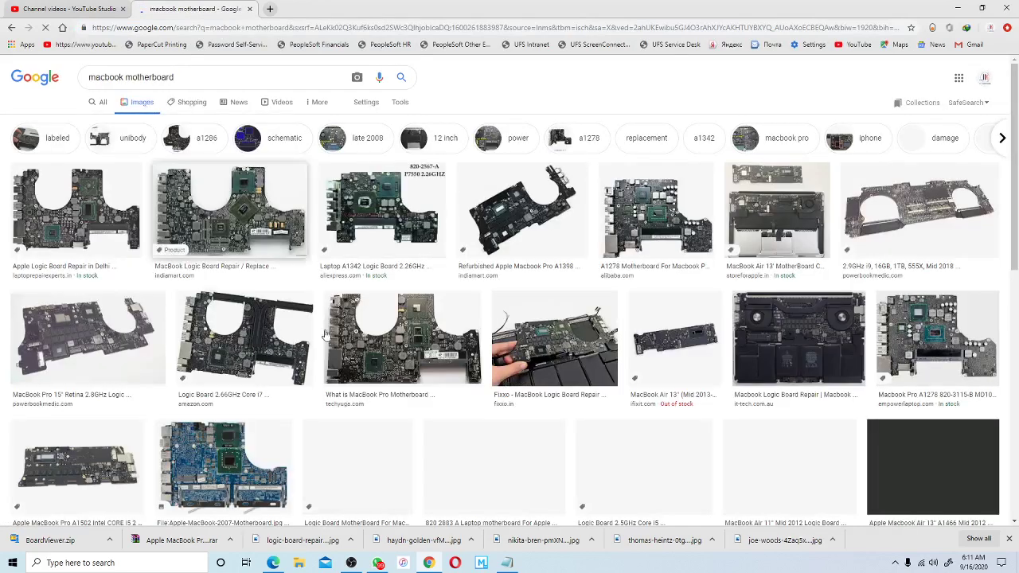
left_click(75, 211)
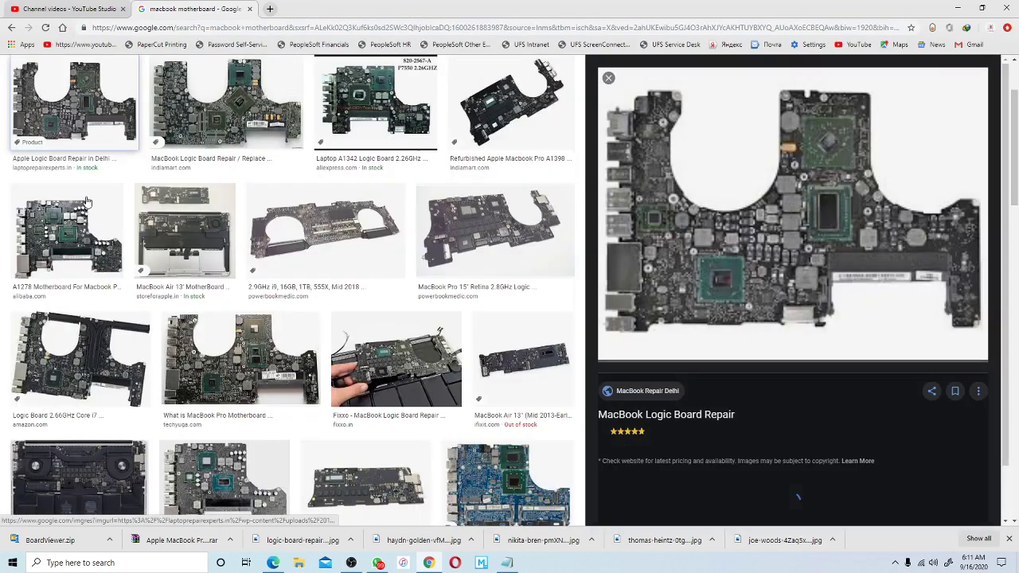
Save the previewed MacBook logic board image to the computer and open the downloaded file in Photos.
right_click(750, 227)
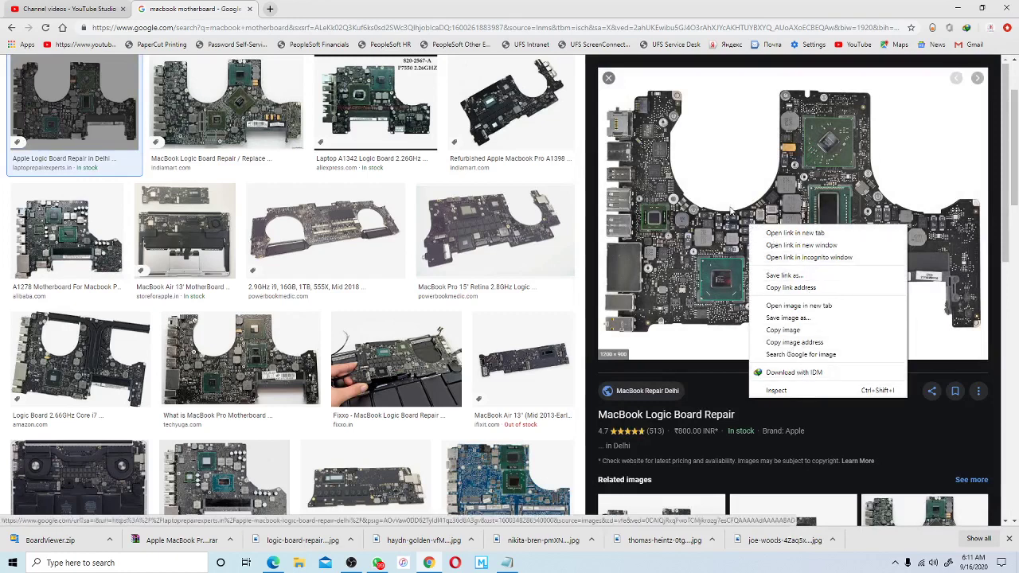
left_click(792, 317)
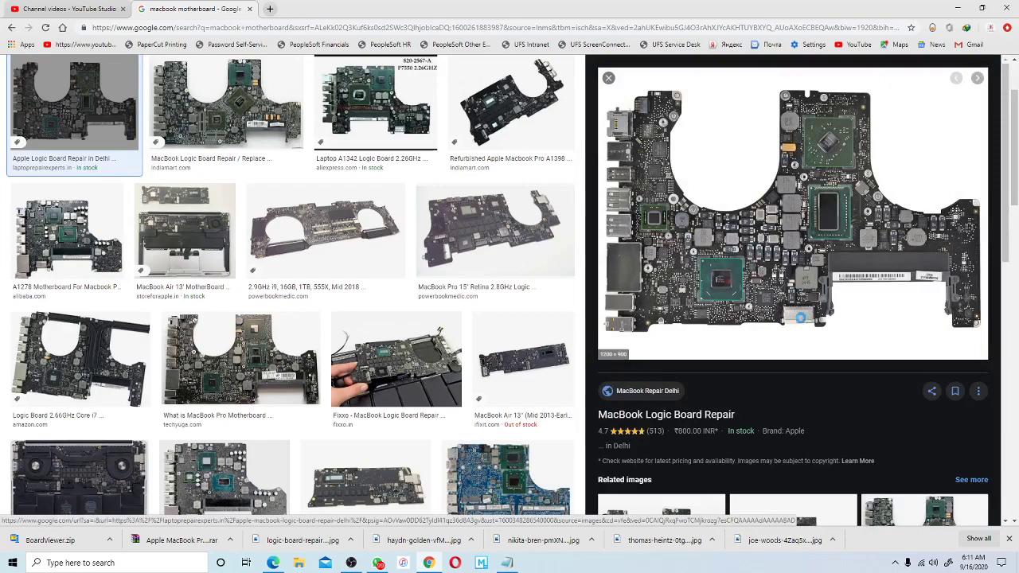
left_click(419, 269)
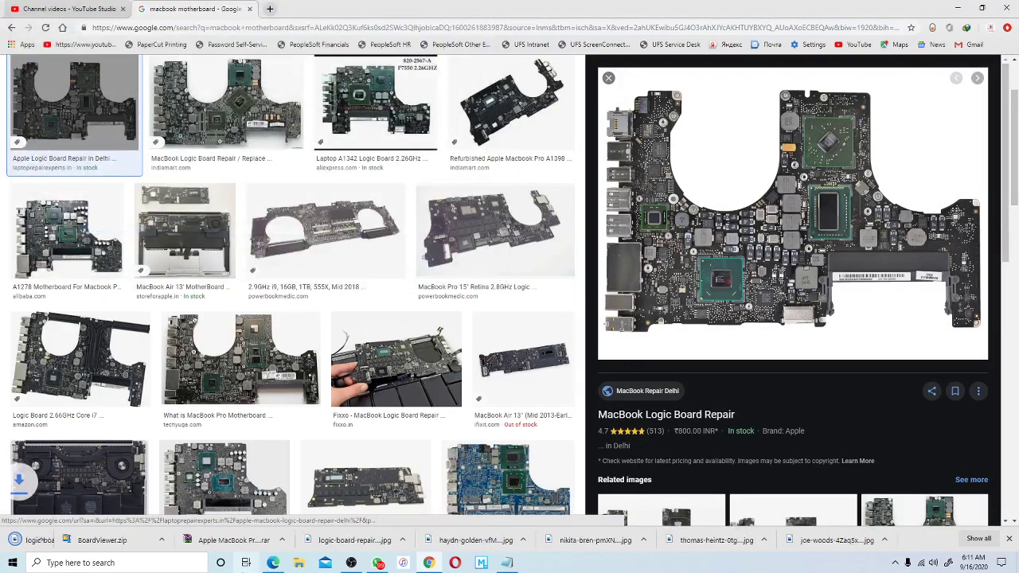
left_click(45, 543)
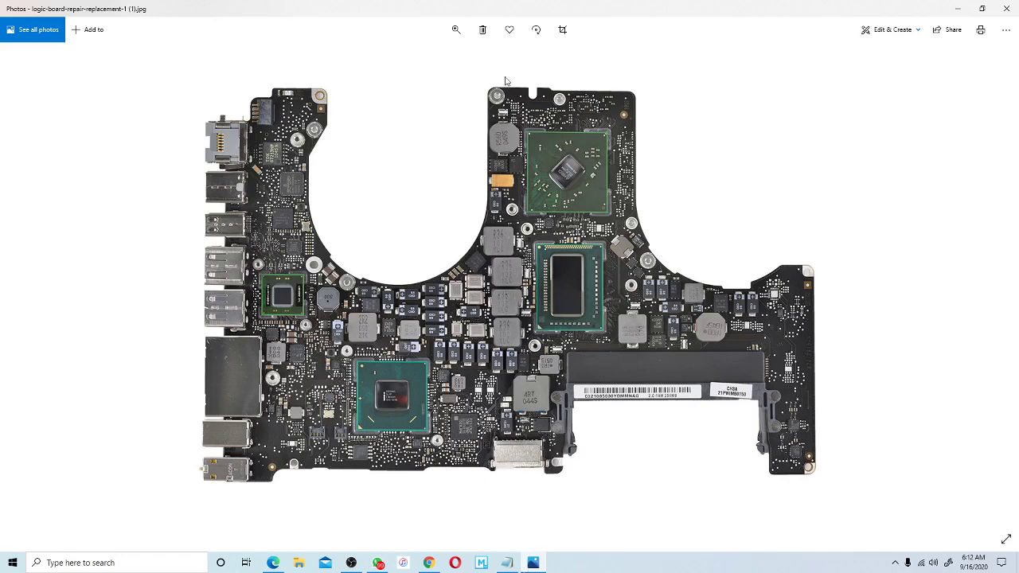
Examine the board number printed along the edge of the logic board in the enlarged photo, then return to the browser.
left_click(457, 31)
left_click_drag(406, 58, 500, 57)
left_click_drag(785, 265, 232, 229)
left_click_drag(408, 266, 282, 186)
left_click(456, 30)
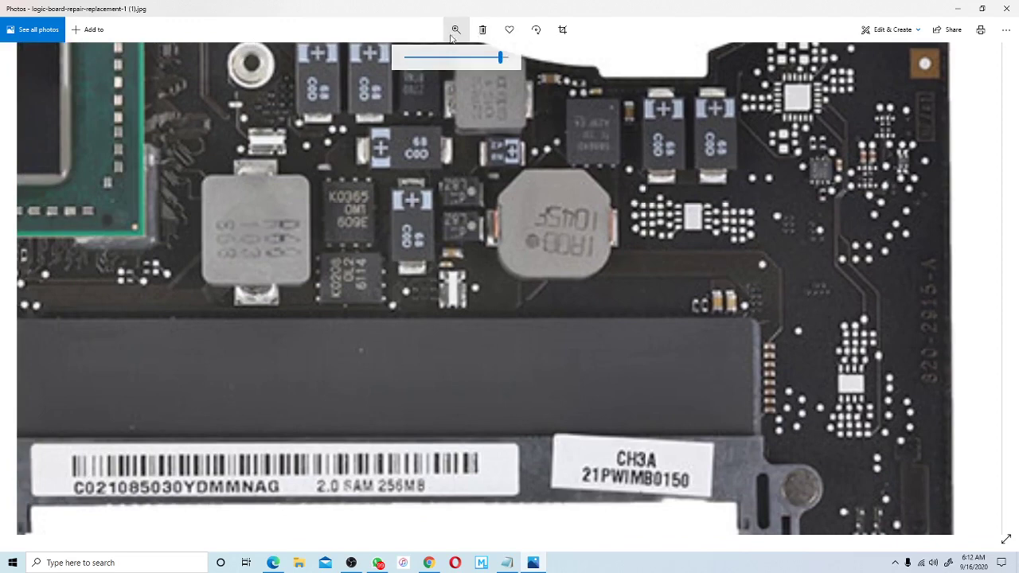
left_click_drag(502, 57, 523, 68)
left_click_drag(736, 260, 372, 217)
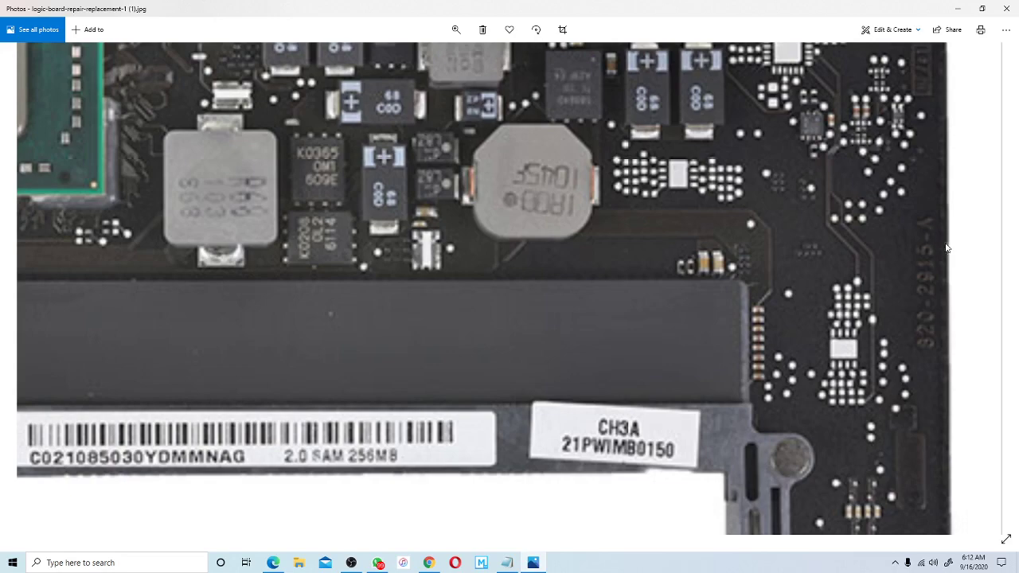
left_click(958, 9)
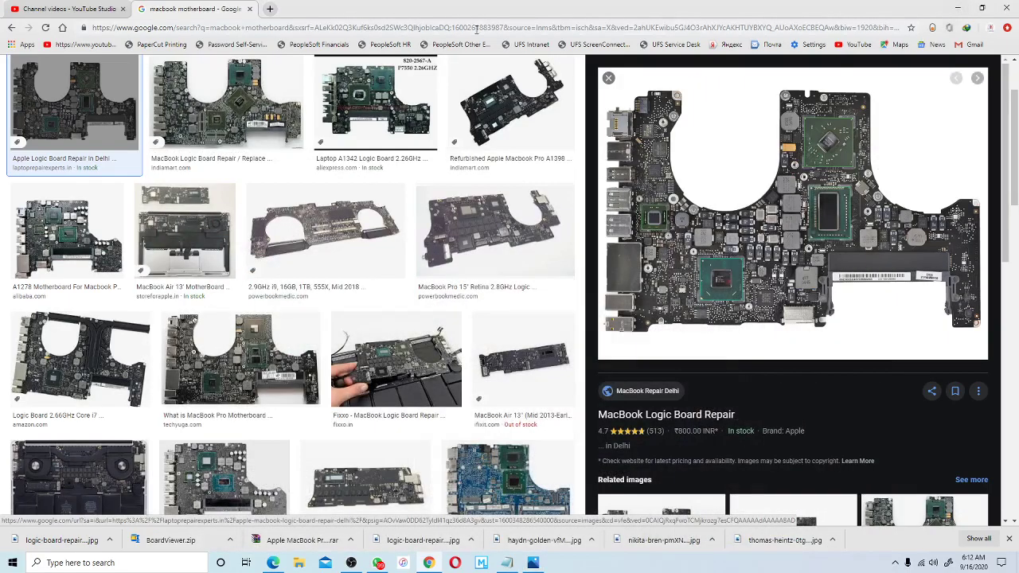
Search Google for "820-2915-A schematic" in a new browser tab.
left_click(270, 8)
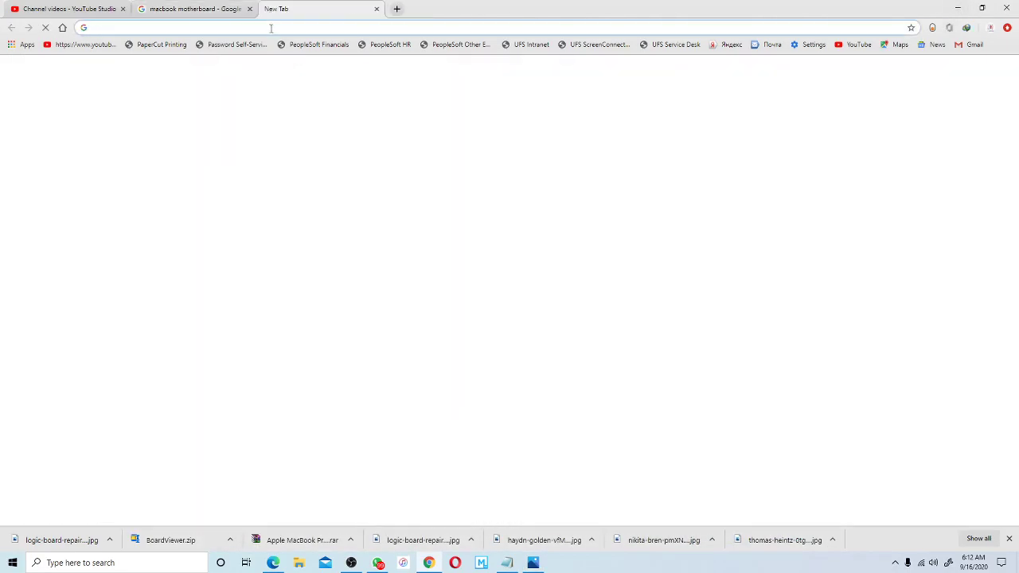
type("820")
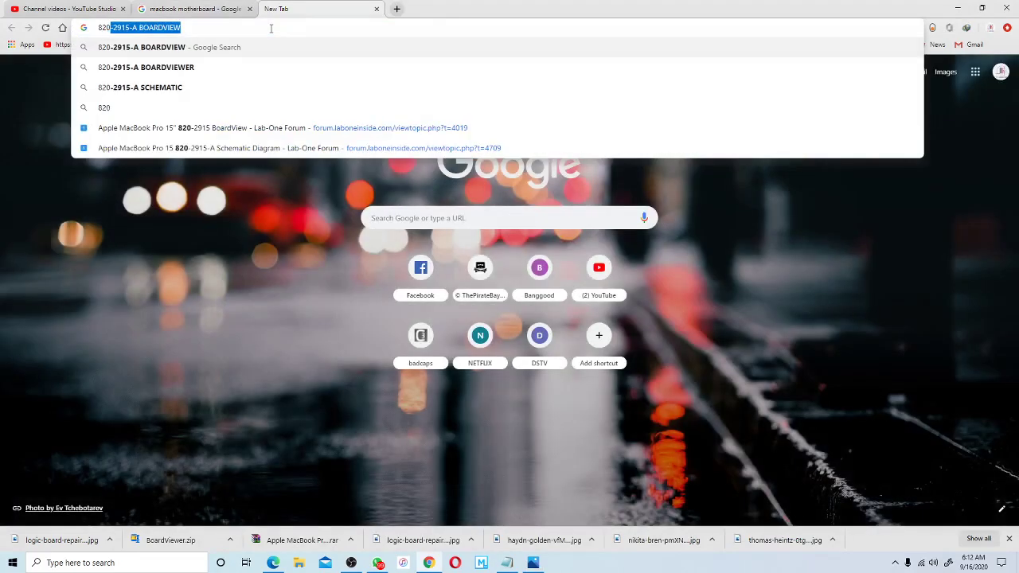
type("291")
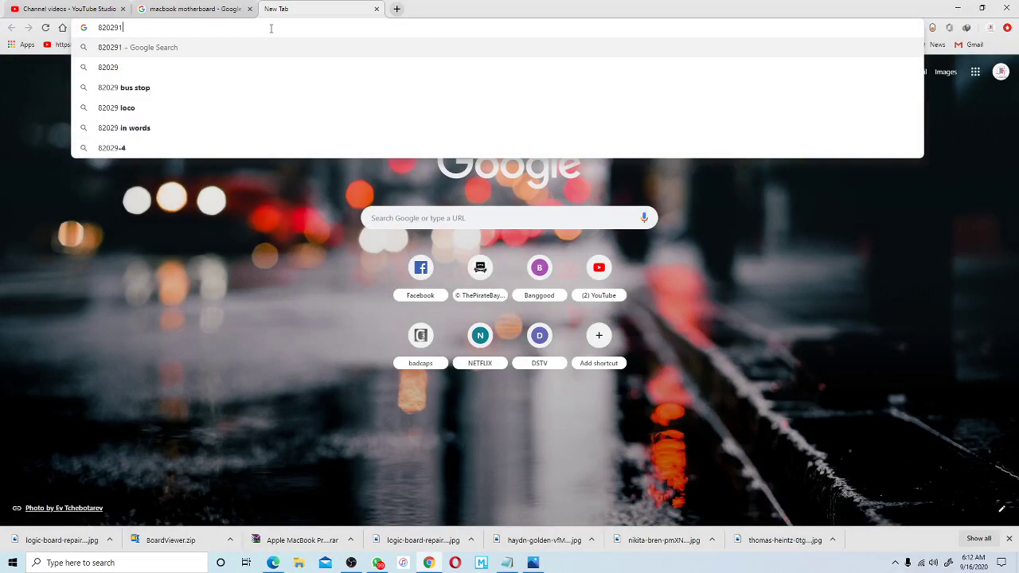
key("BackSpace")
key("BackSpace")
key("BackSpace")
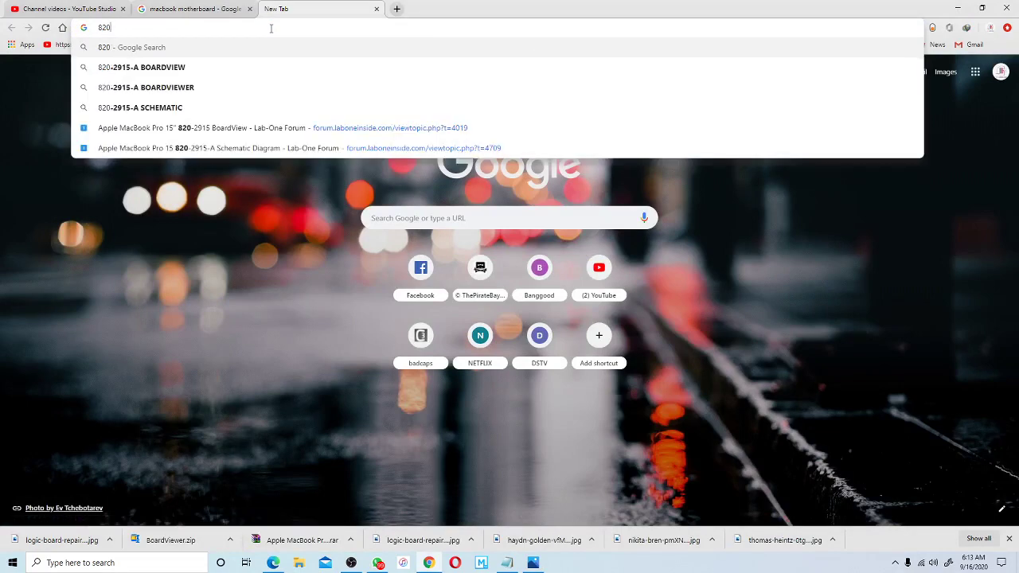
key("BackSpace")
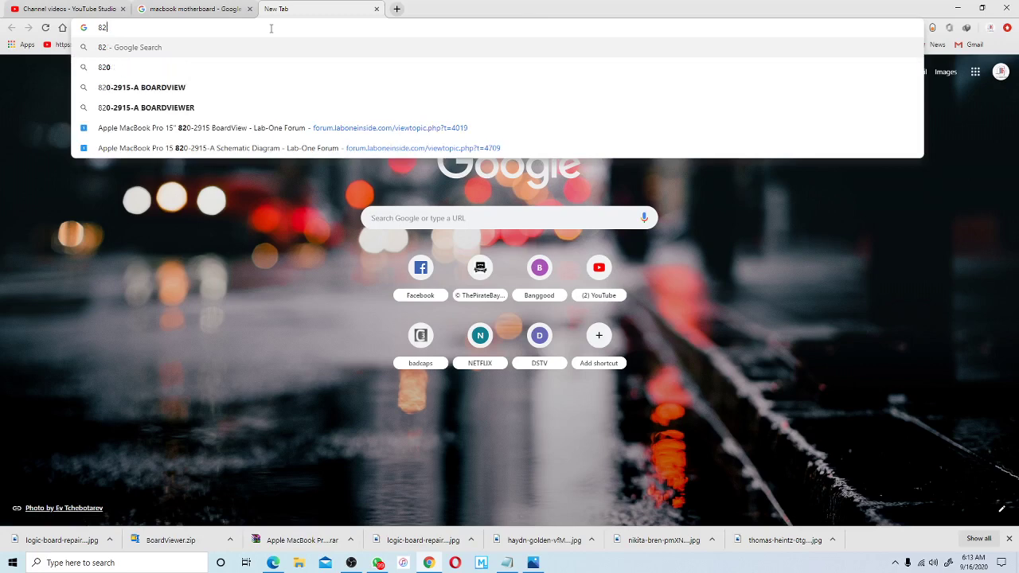
type("9")
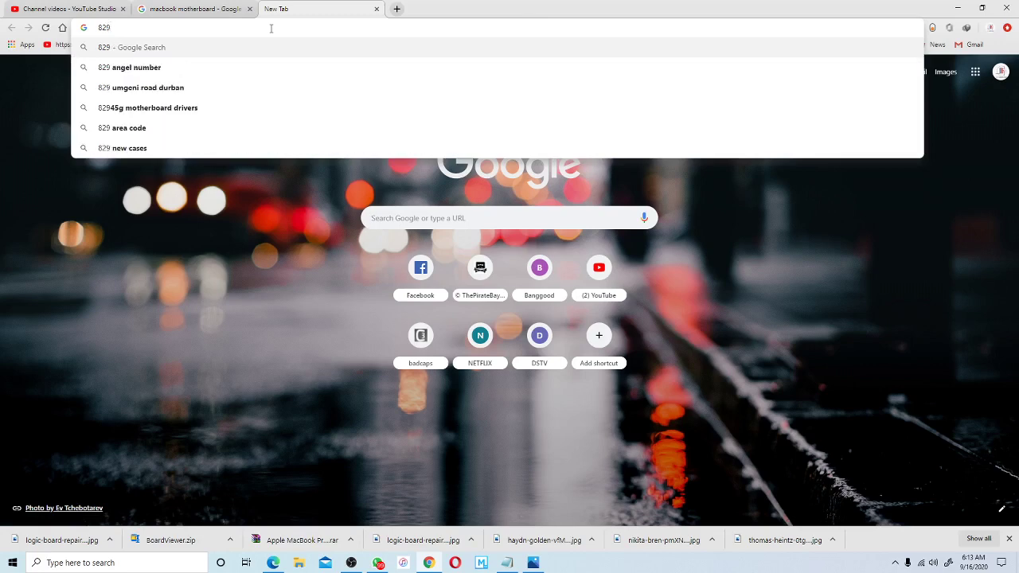
key("BackSpace")
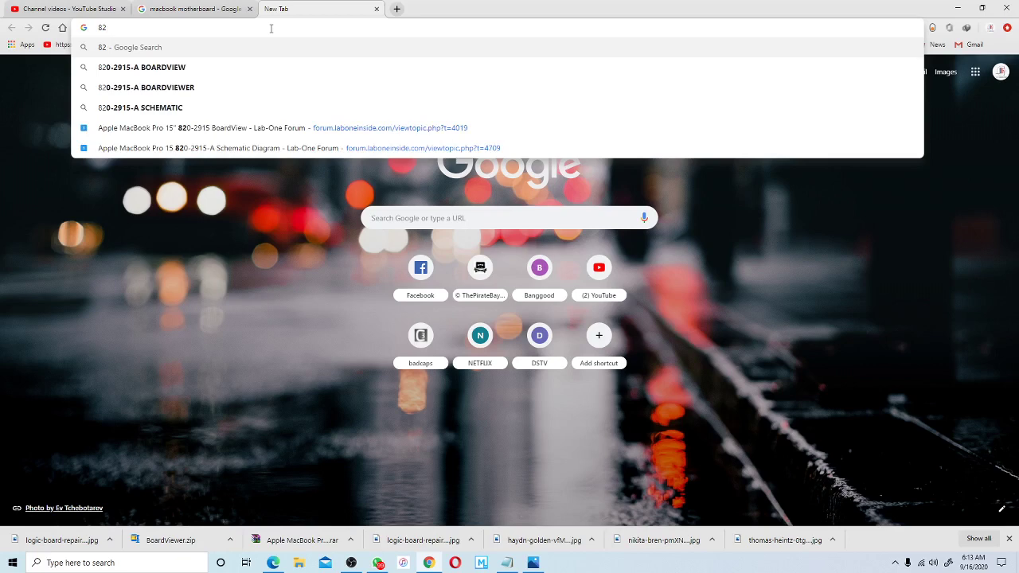
type("0-")
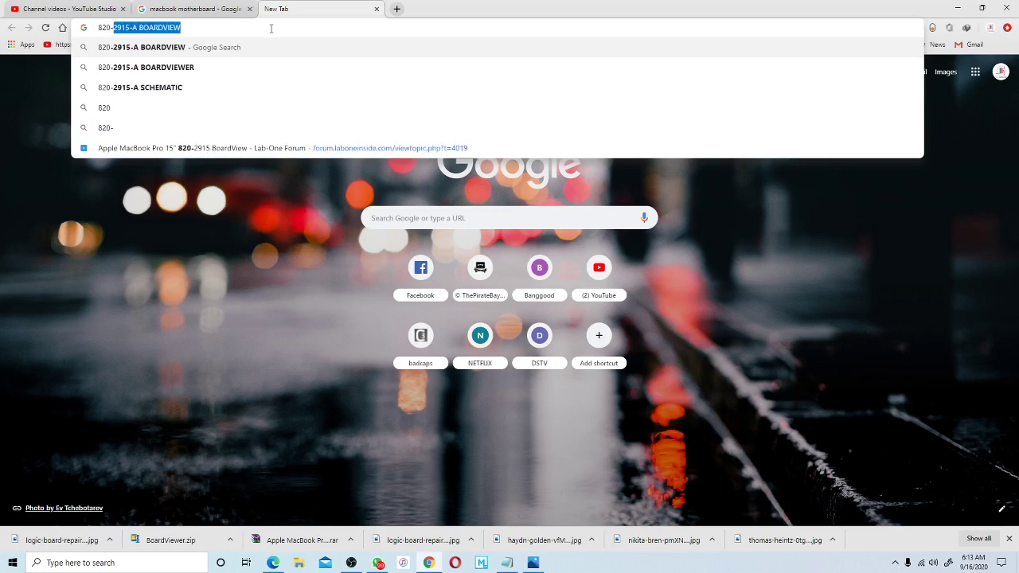
type("2")
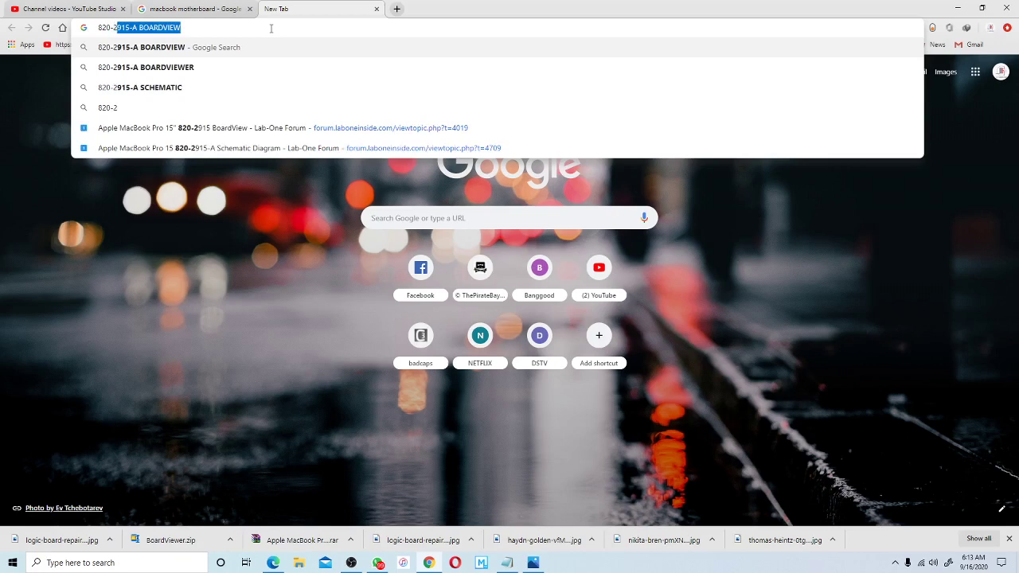
type("91")
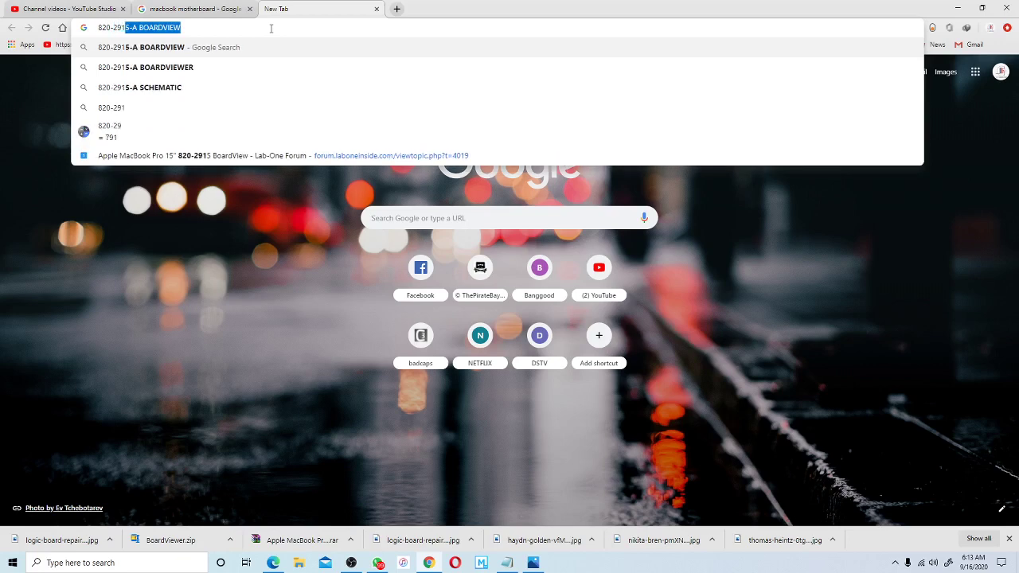
type("5-a")
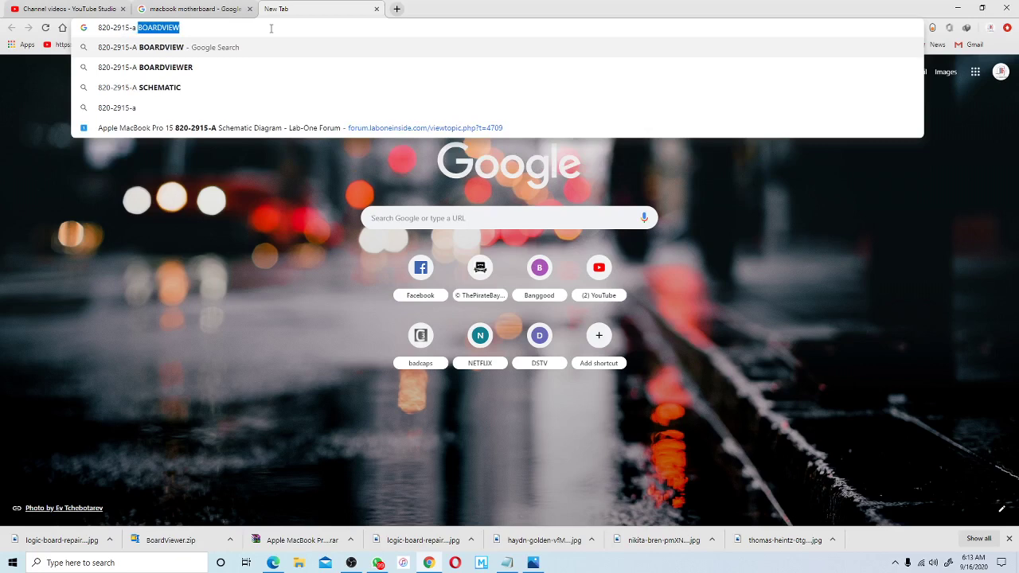
type(" sc")
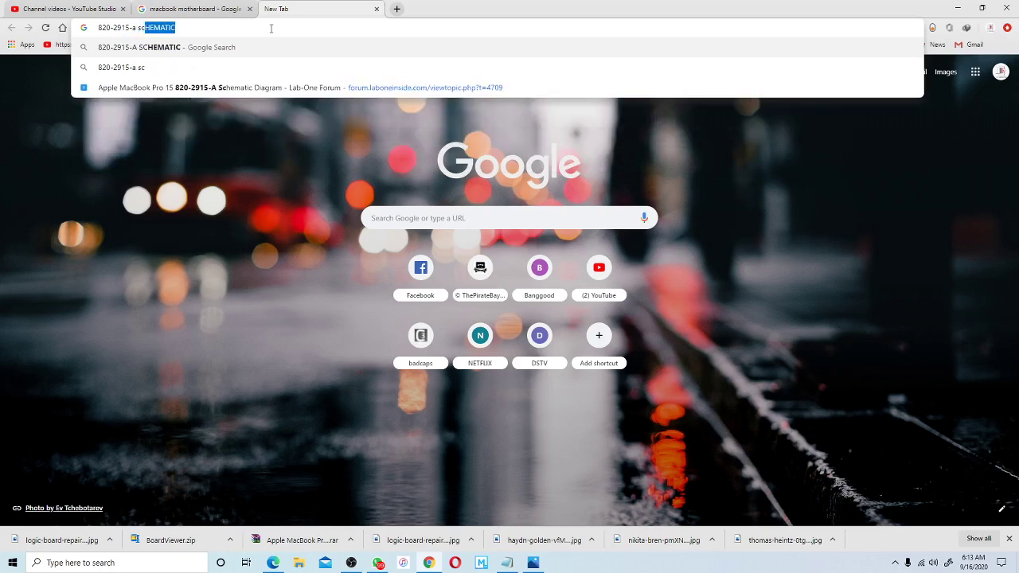
type("hema")
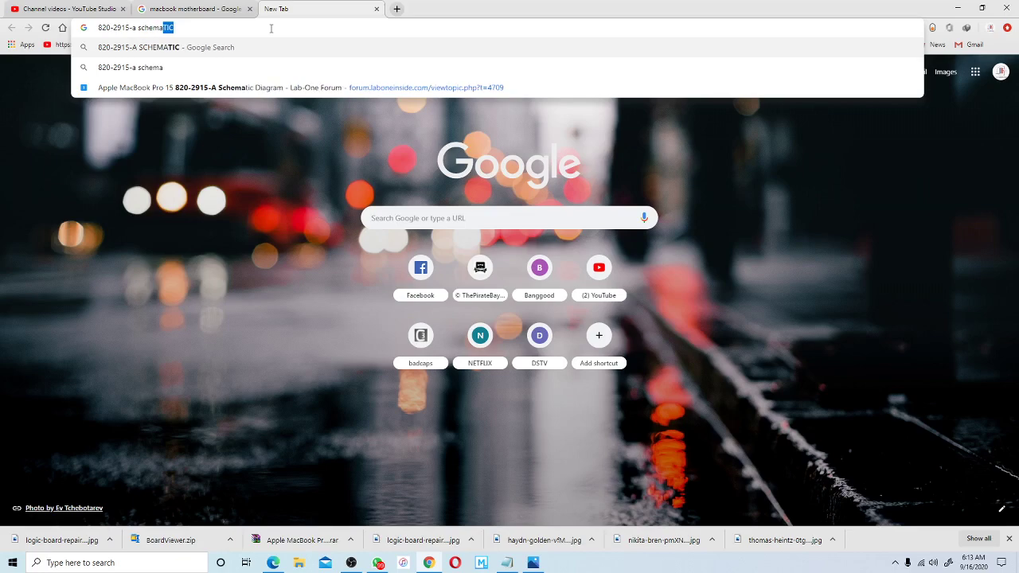
type("tic")
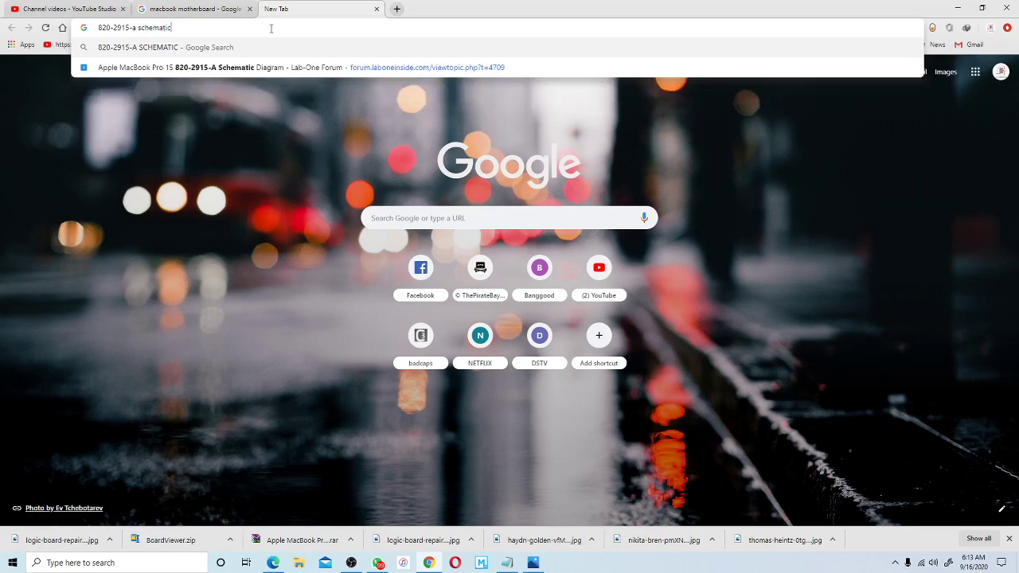
key("Return")
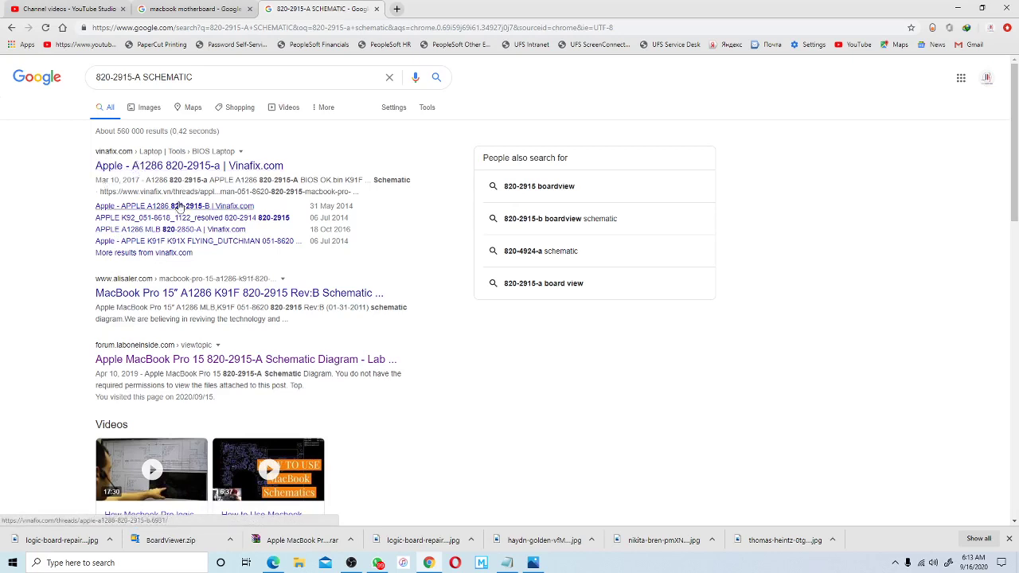
Open the Lab-One Forum thread for the Apple MacBook Pro 15 820-2915-A Schematic Diagram and find its PDF attachment.
scroll(158, 204, "down", 2)
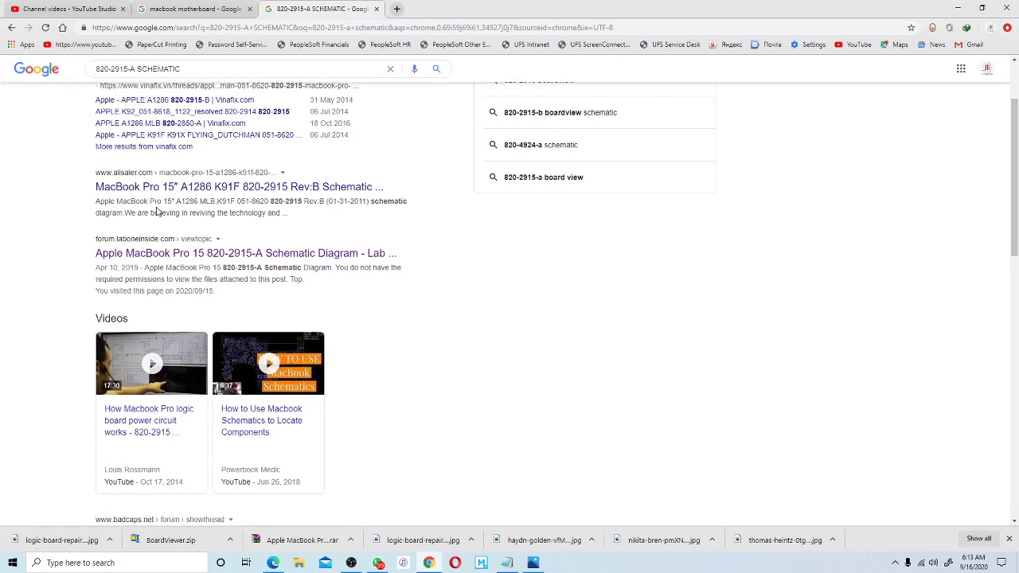
scroll(155, 212, "down", 1)
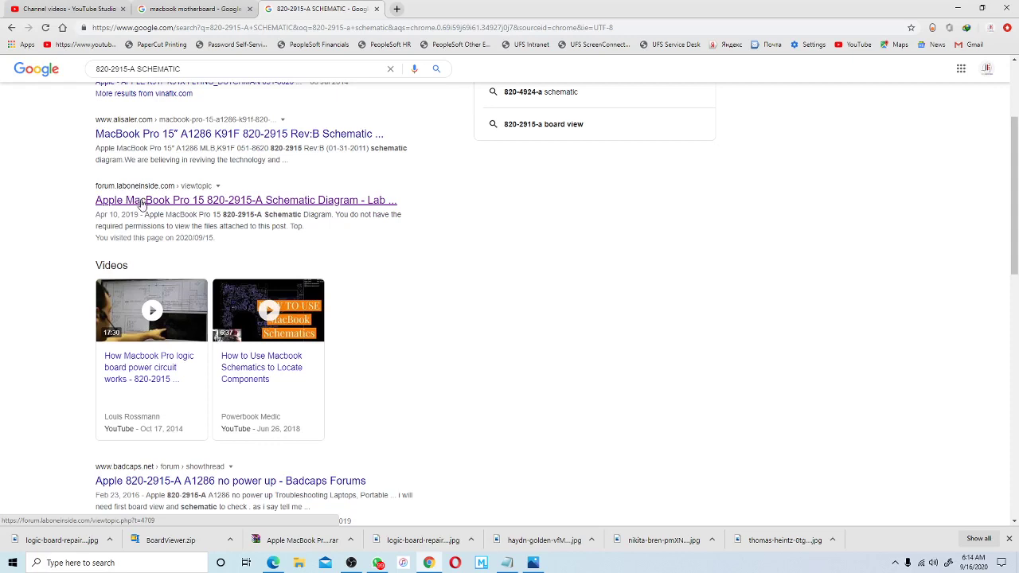
left_click(142, 203)
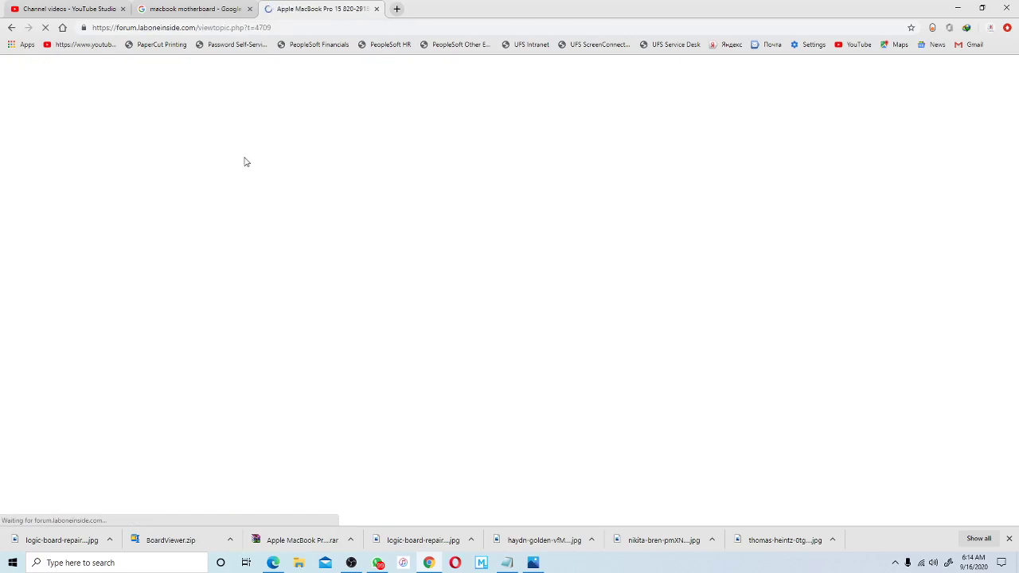
scroll(244, 163, "down", 5)
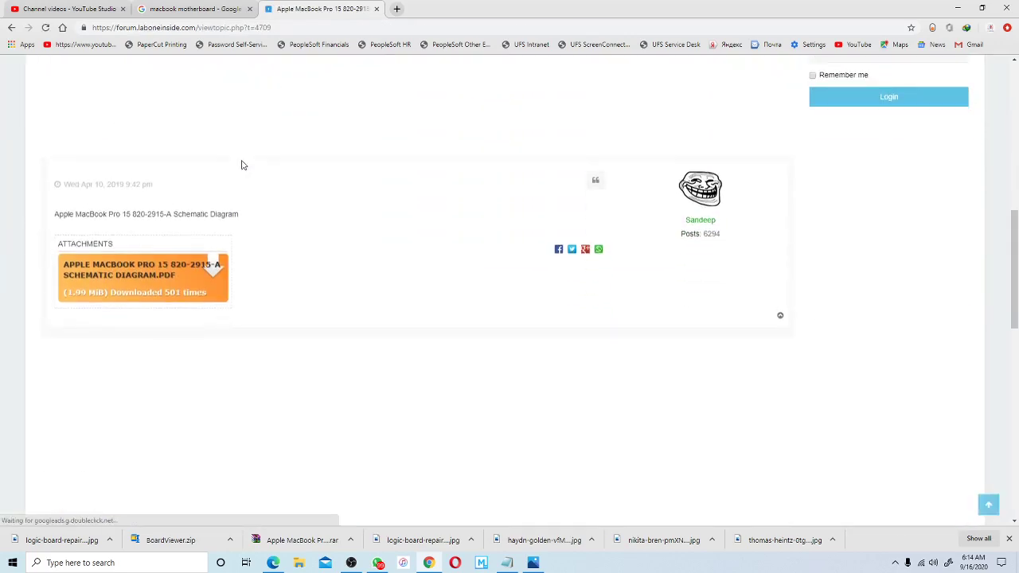
Download the Apple MacBook Pro 15 820-2915-A Schematic Diagram PDF attached to the forum post.
scroll(245, 282, "down", 2)
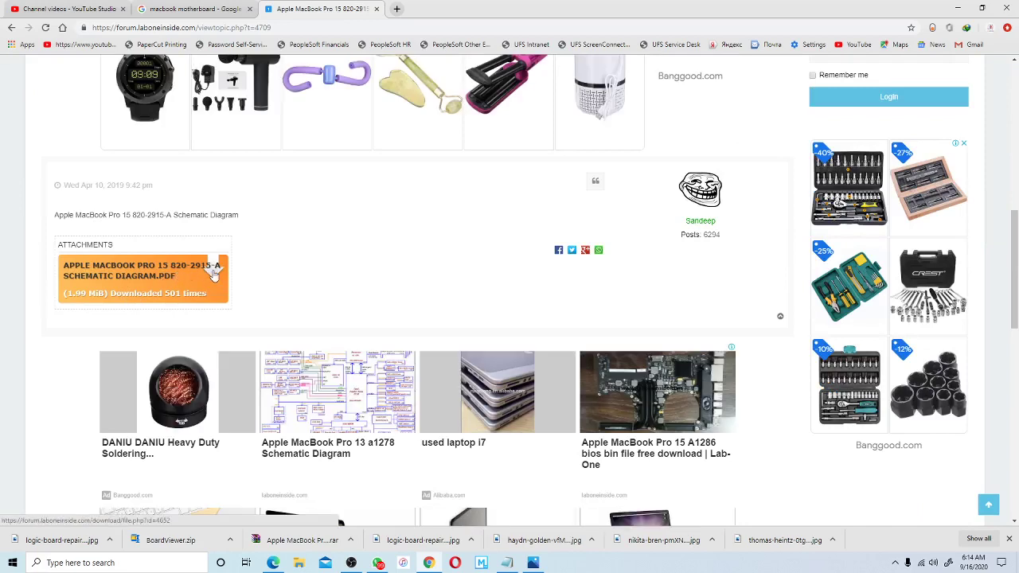
left_click(213, 272)
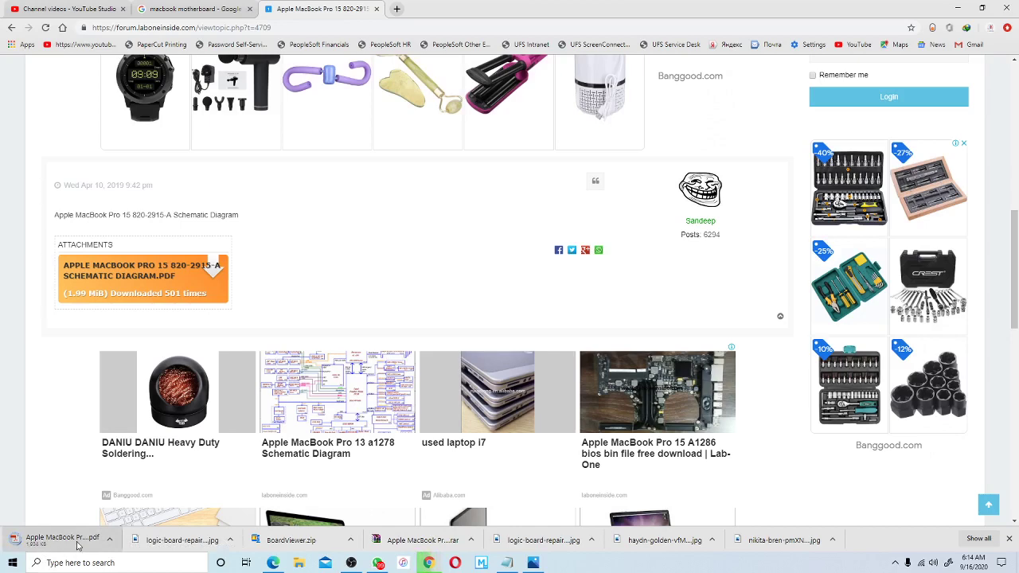
right_click(79, 543)
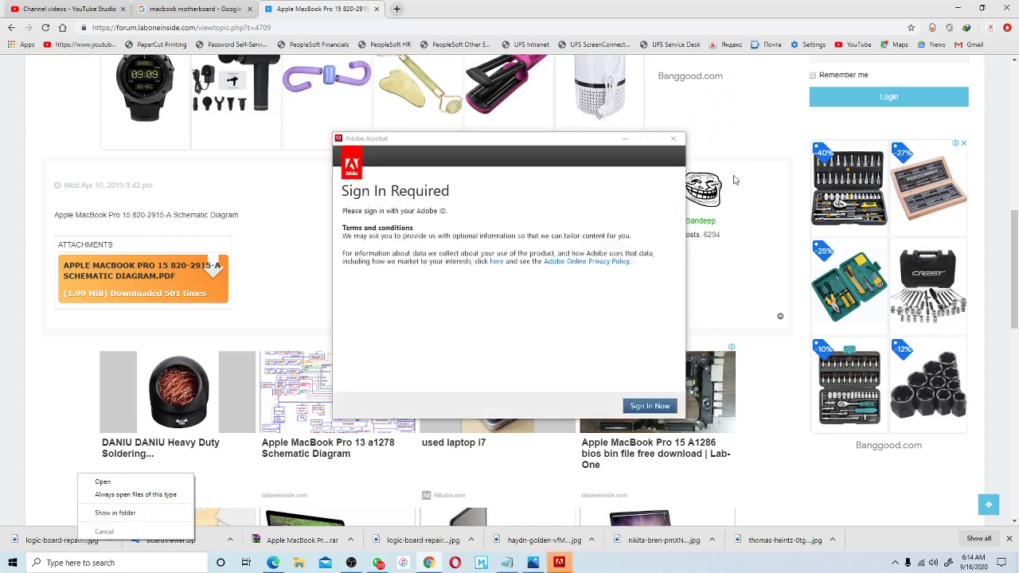
left_click(672, 140)
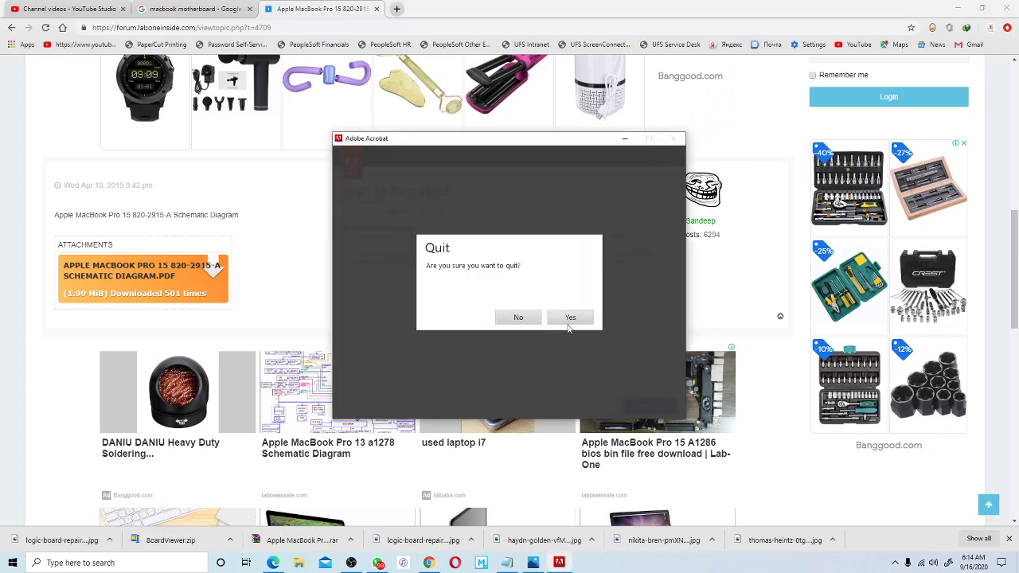
left_click(568, 321)
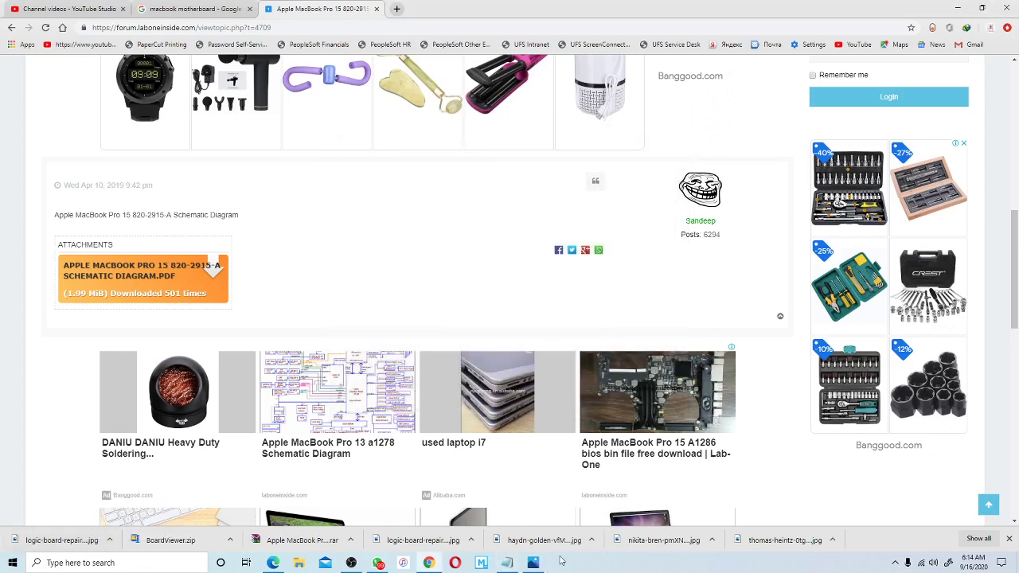
left_click(508, 564)
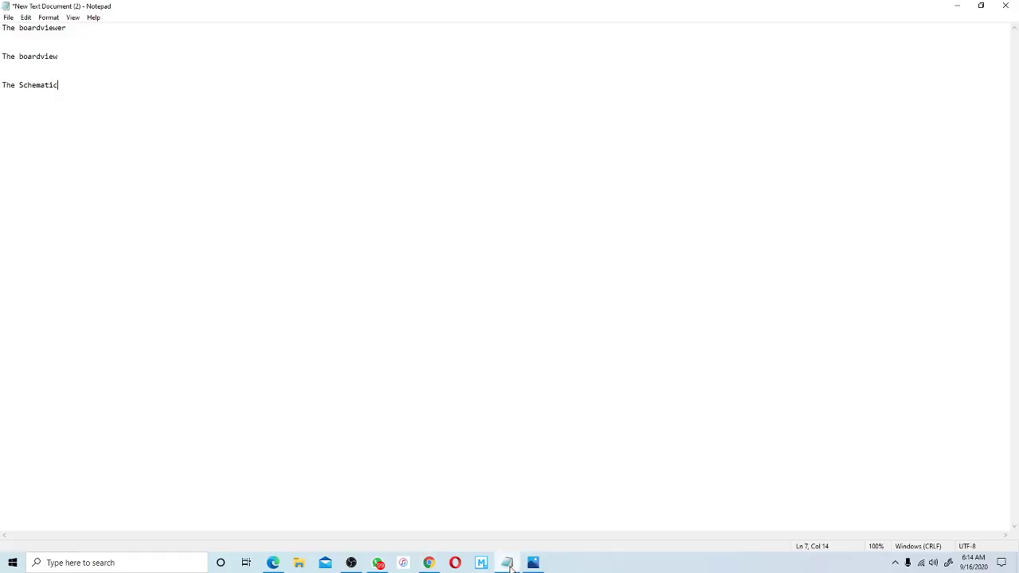
left_click(508, 564)
left_click(508, 564)
left_click(507, 564)
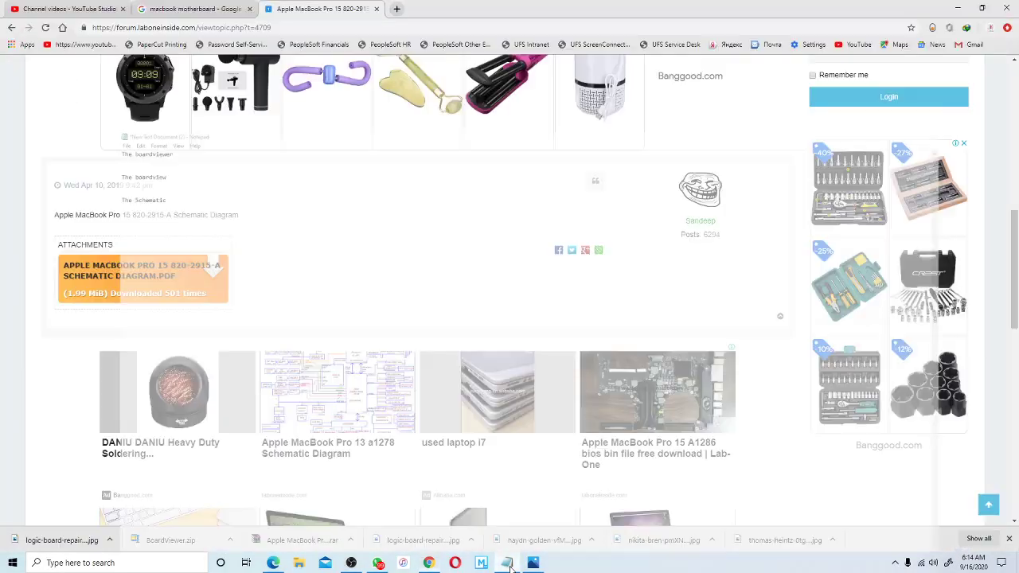
left_click(508, 564)
left_click(508, 564)
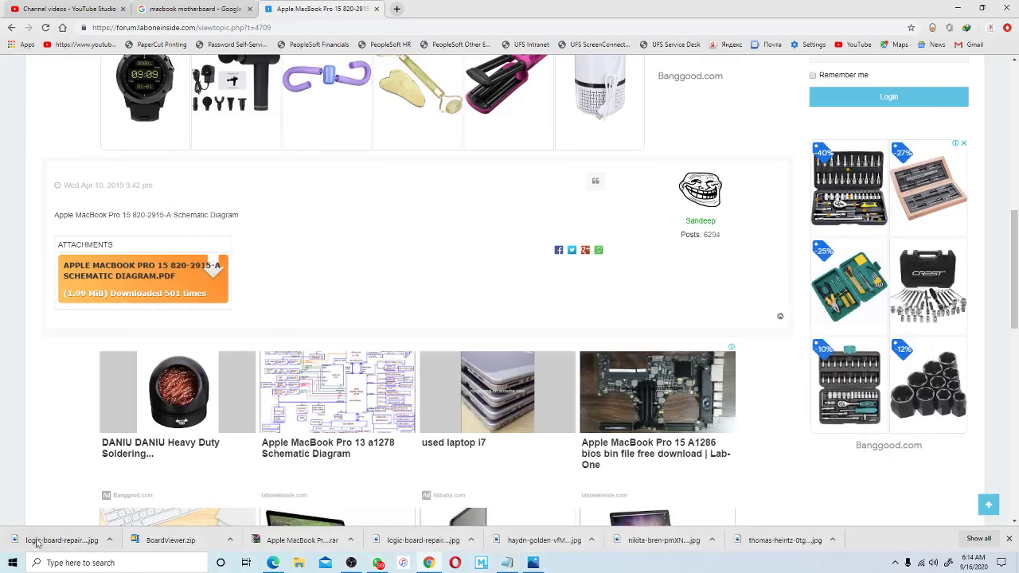
Minimize the browser and show the Downloads folder in File Explorer.
left_click(959, 7)
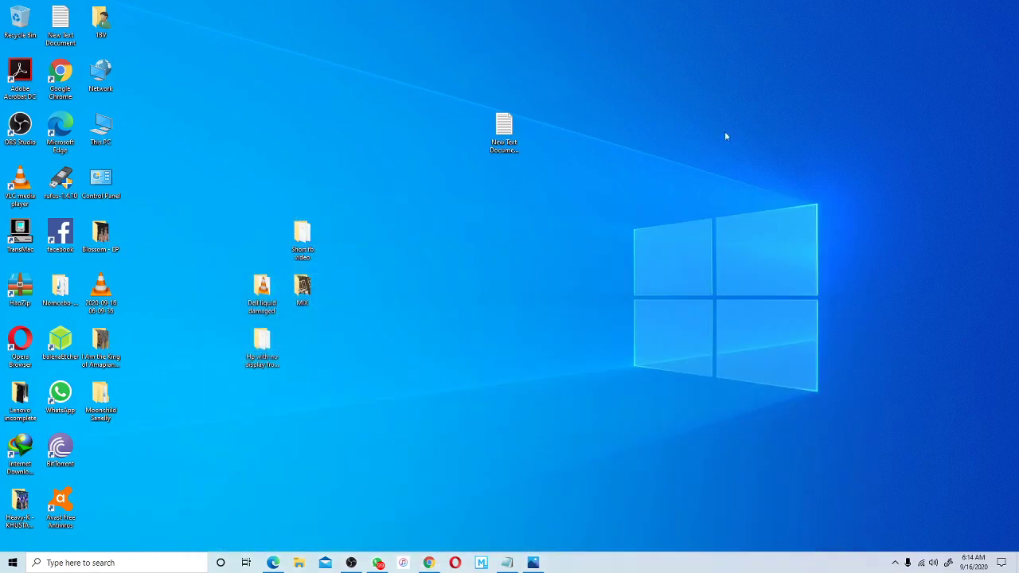
double_click(262, 347)
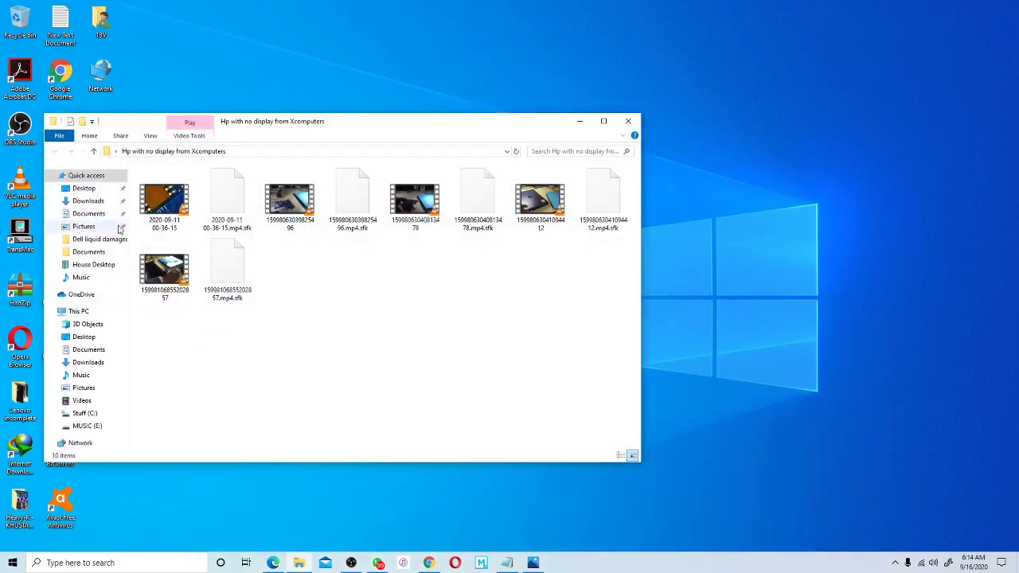
left_click(351, 563)
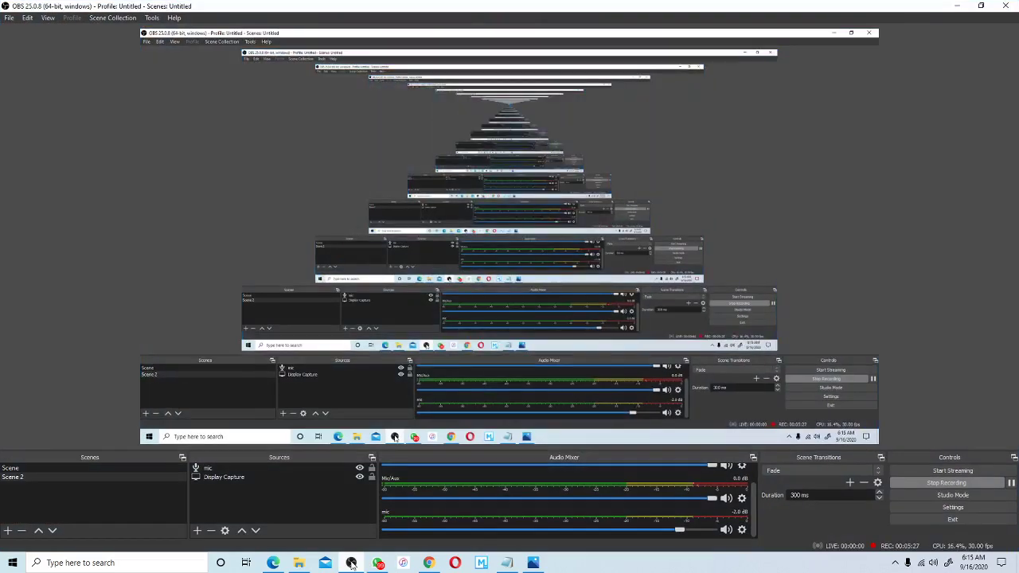
left_click(351, 563)
left_click(351, 563)
left_click(351, 563)
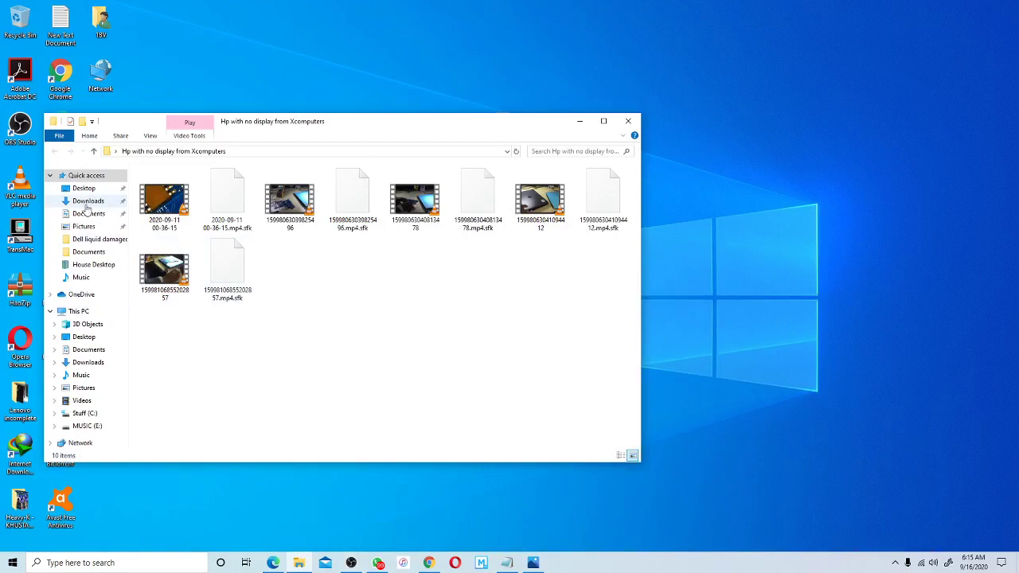
left_click(87, 200)
left_click(351, 562)
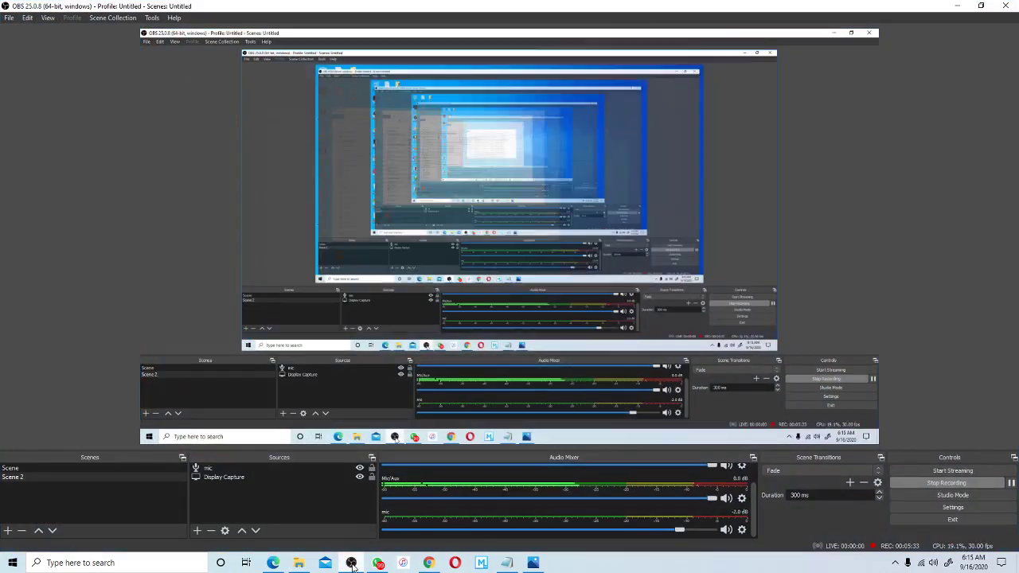
left_click(353, 564)
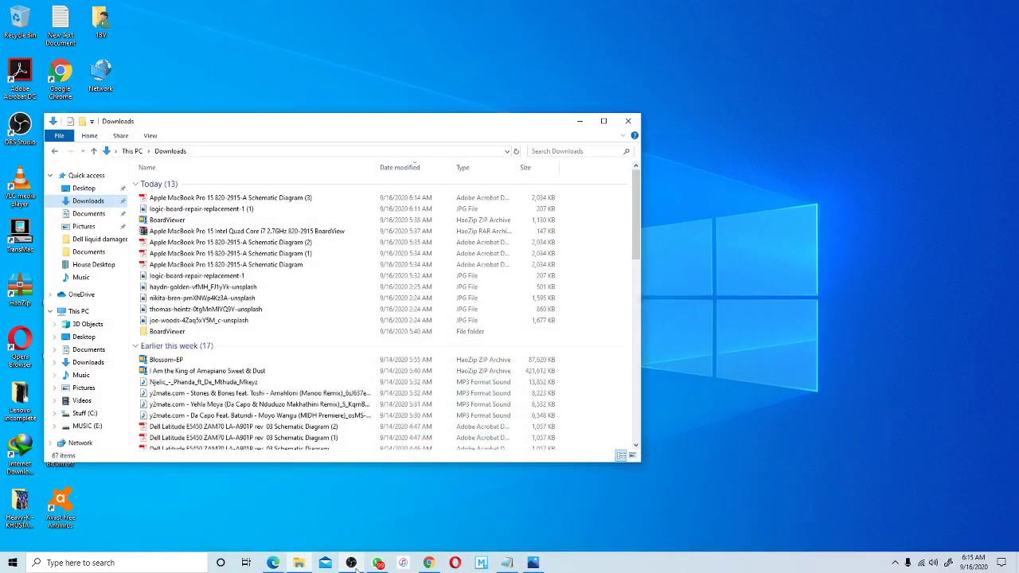
Open the newest Apple MacBook Pro 15 820-2915-A Schematic Diagram PDF with Microsoft Edge and close the older schematic tab.
left_click(176, 199)
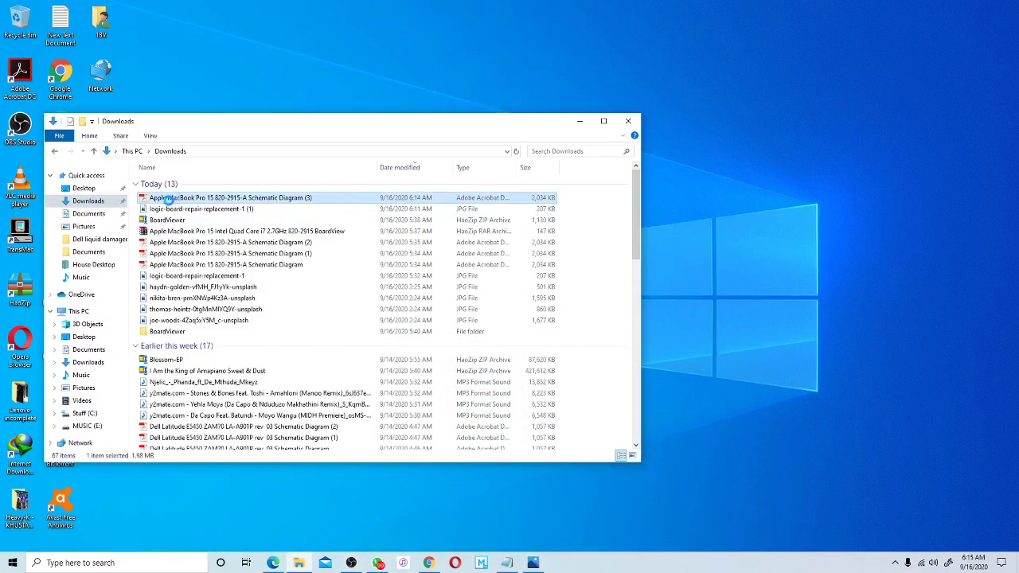
right_click(169, 202)
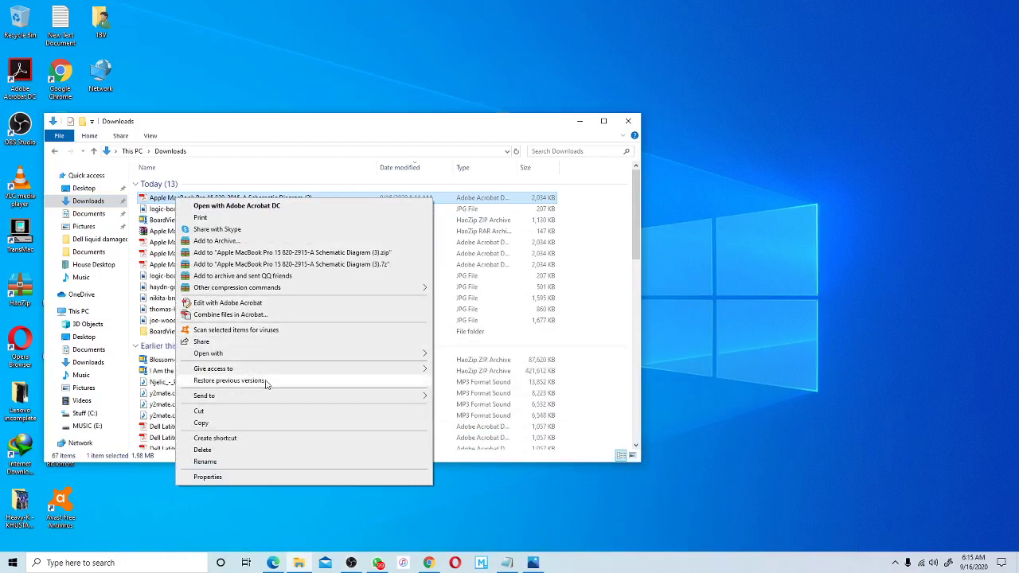
mouse_move(291, 359)
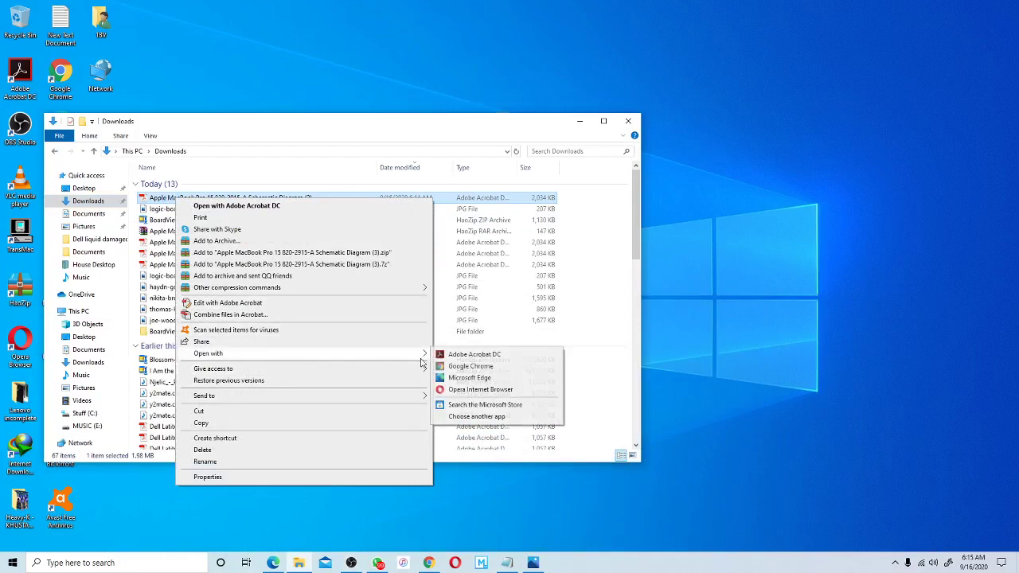
left_click(467, 379)
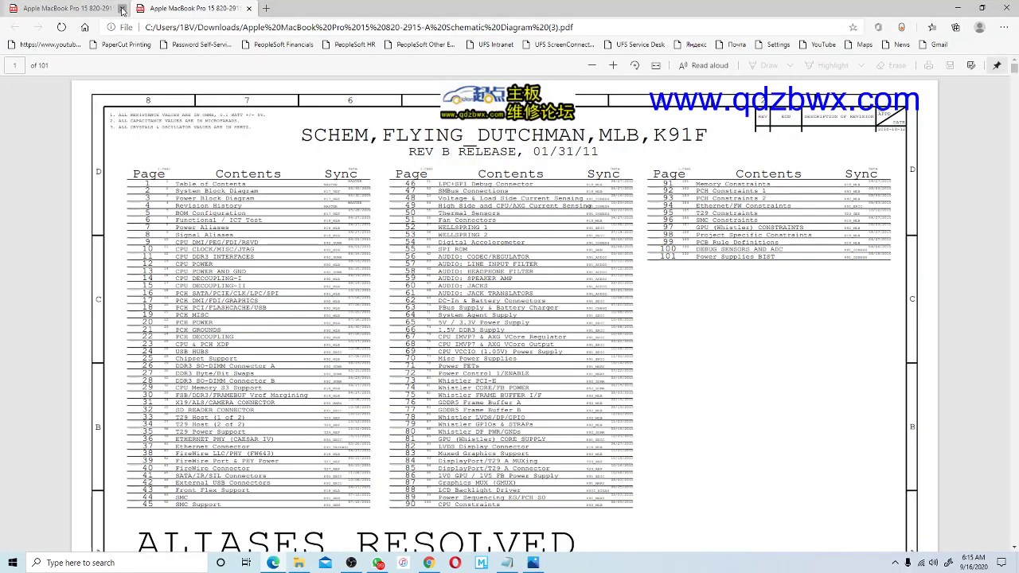
left_click(122, 9)
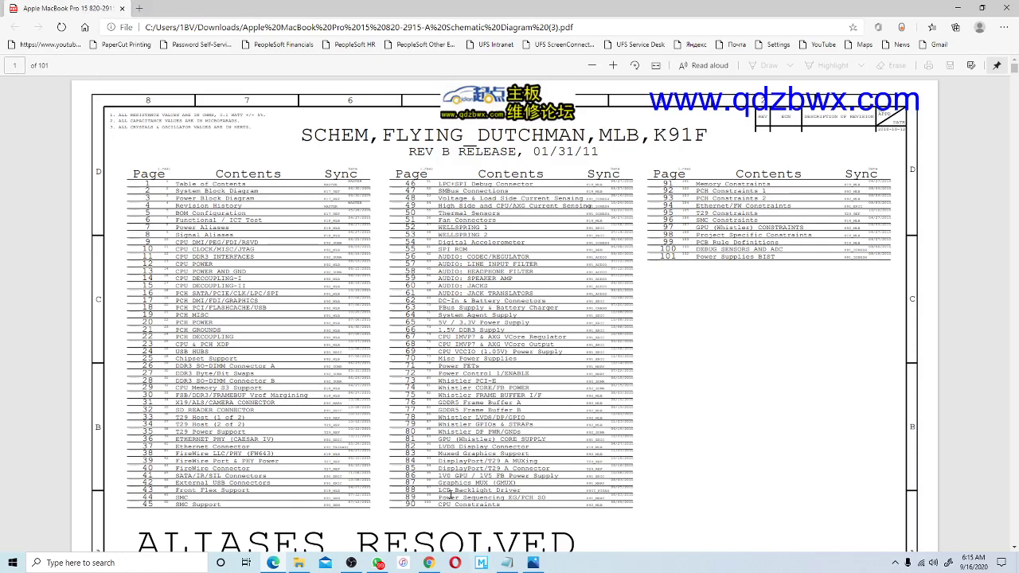
Switch to the Notepad list and highlight the line "The Schematic", followed by "The boardview".
left_click(510, 565)
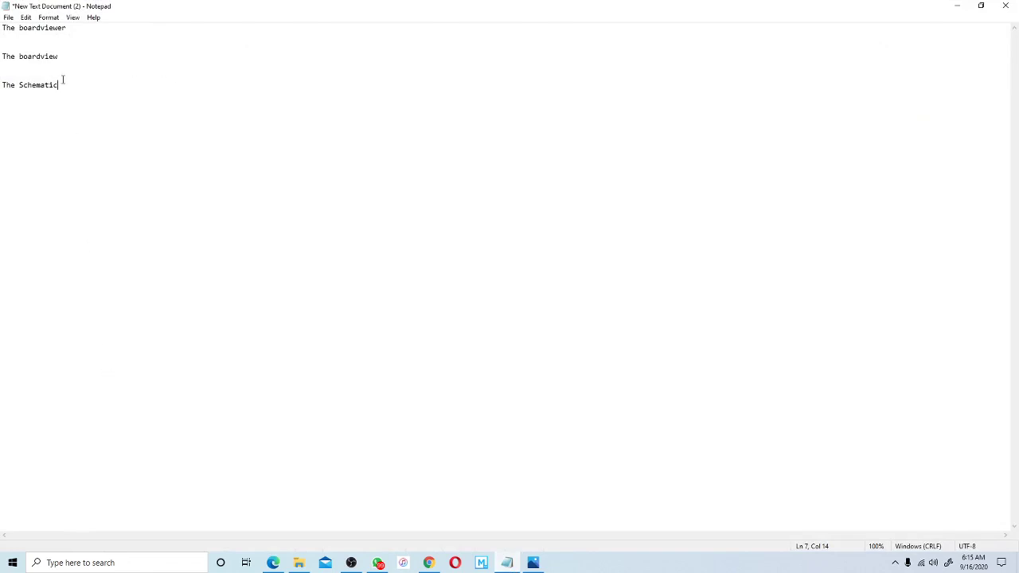
left_click_drag(63, 80, 2, 92)
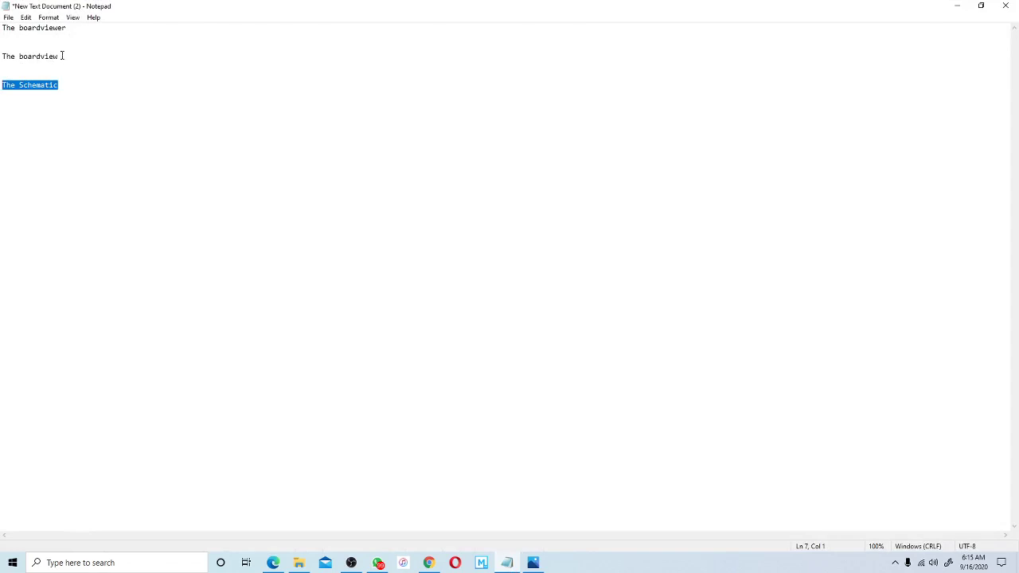
left_click_drag(62, 56, 1, 50)
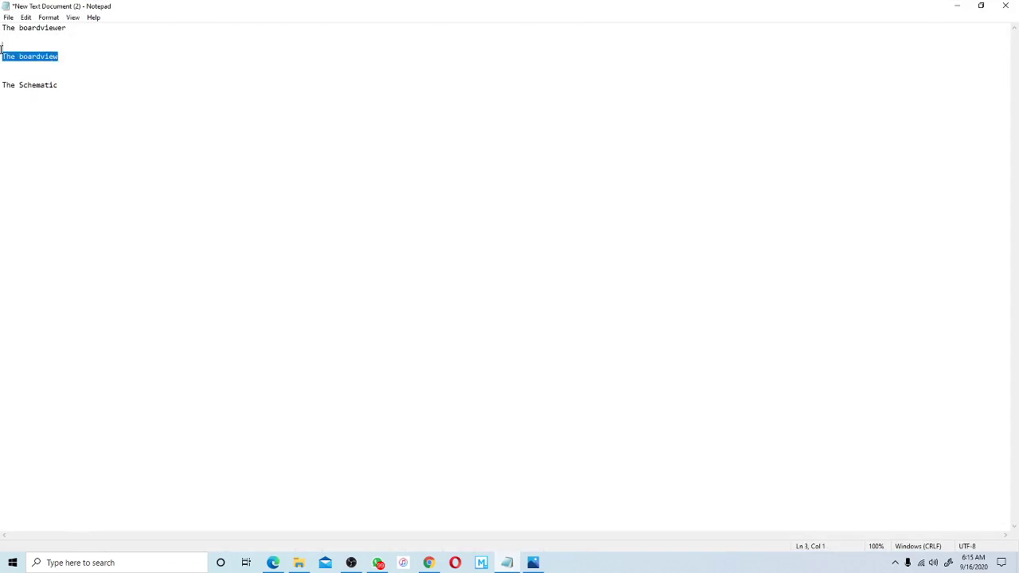
Return to the Chrome search results and search Google for "820-2915 boardview".
left_click(426, 562)
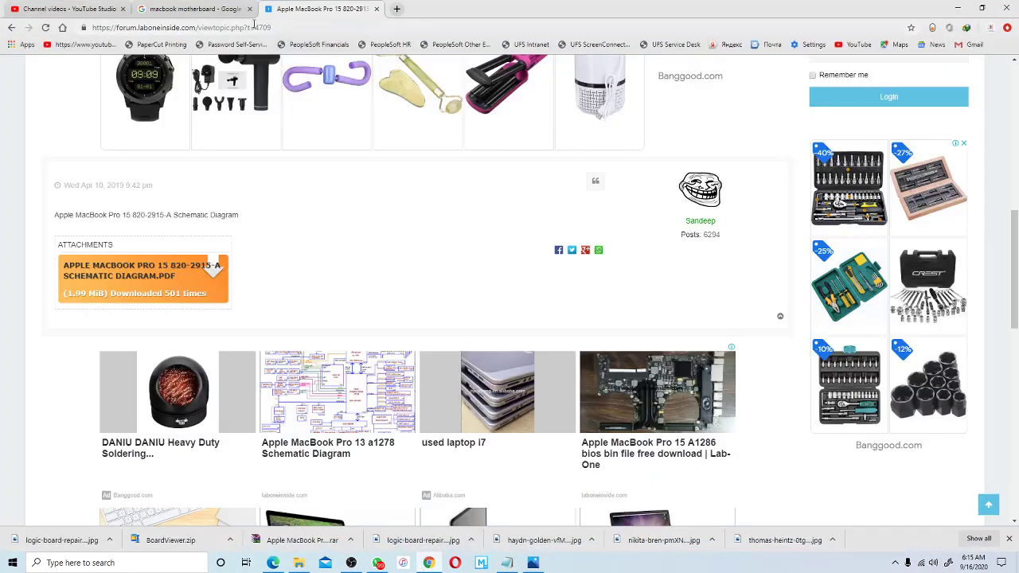
left_click(9, 28)
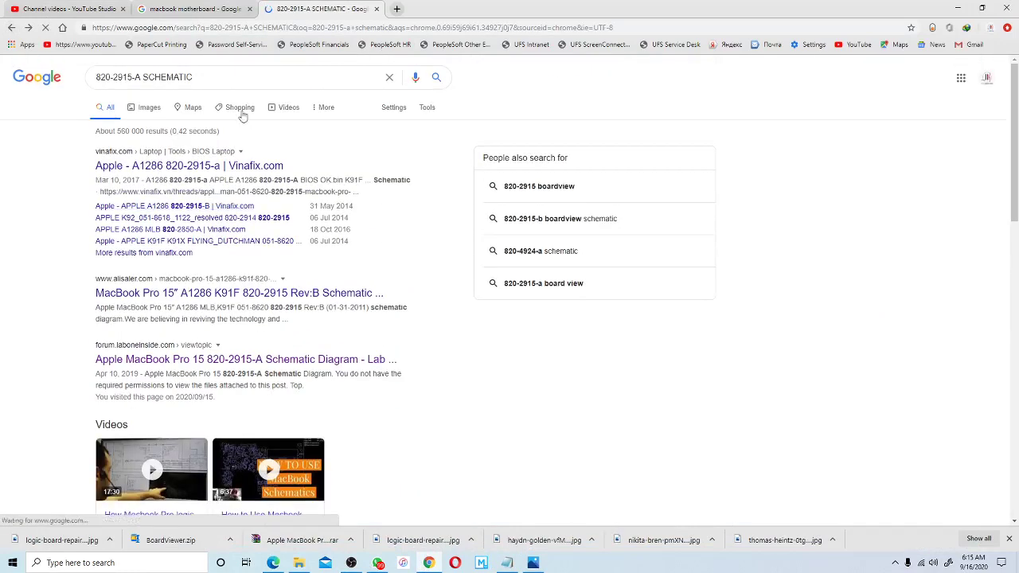
left_click(236, 76)
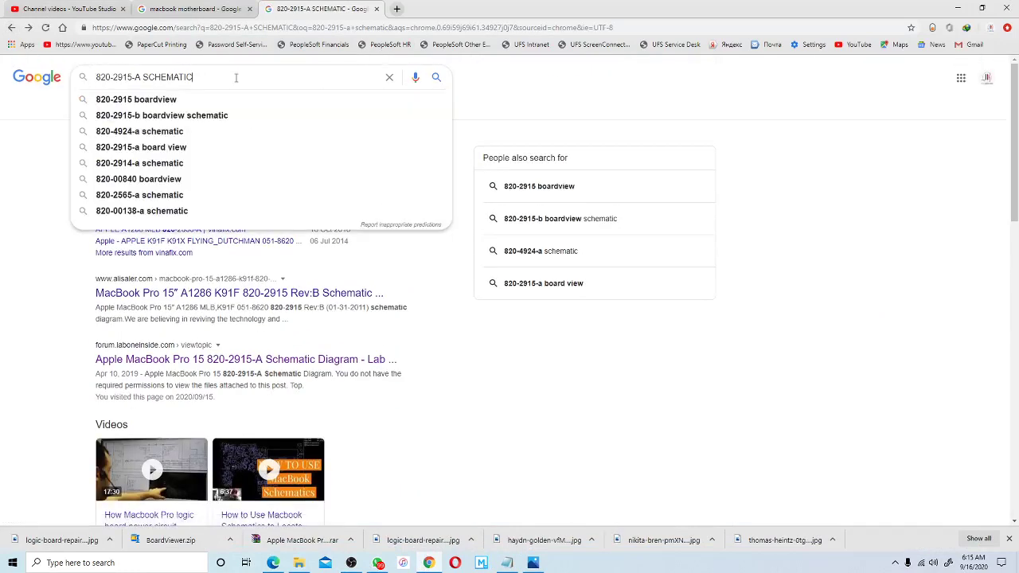
left_click(132, 105)
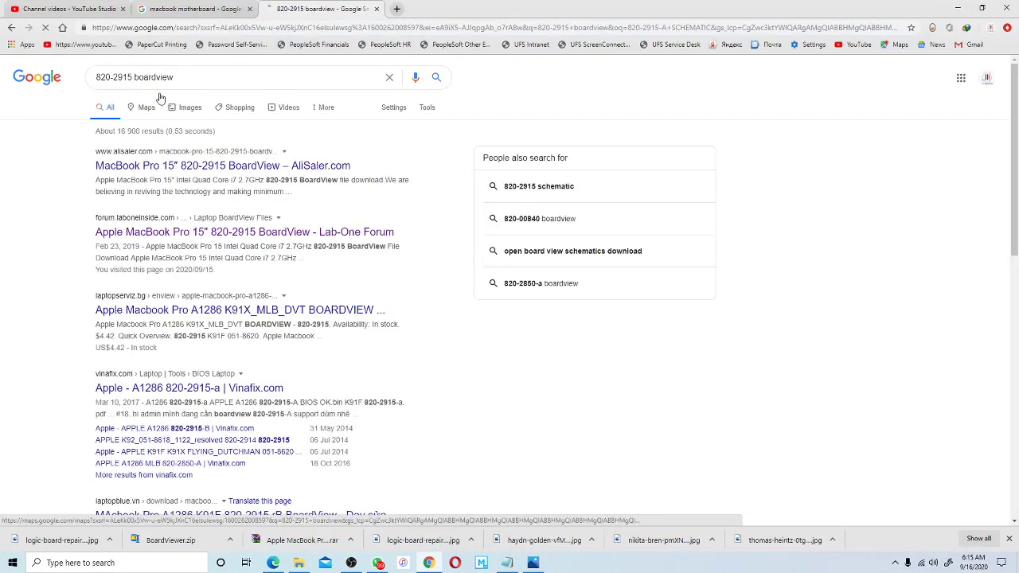
left_click(191, 79)
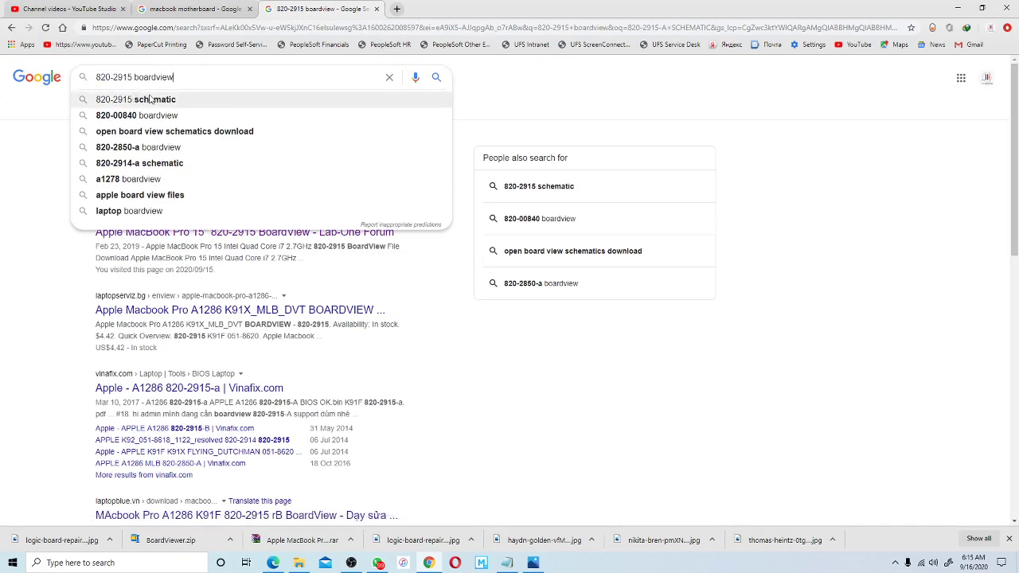
key("Return")
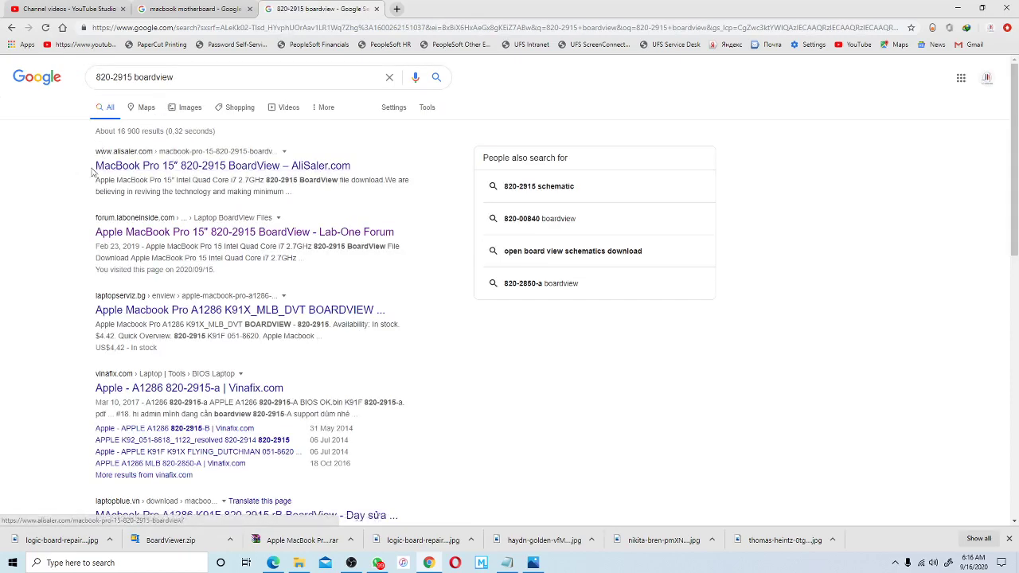
Open the Lab-One Forum thread for the Apple MacBook Pro 15" 820-2915 BoardView and download its RAR attachment.
left_click(150, 232)
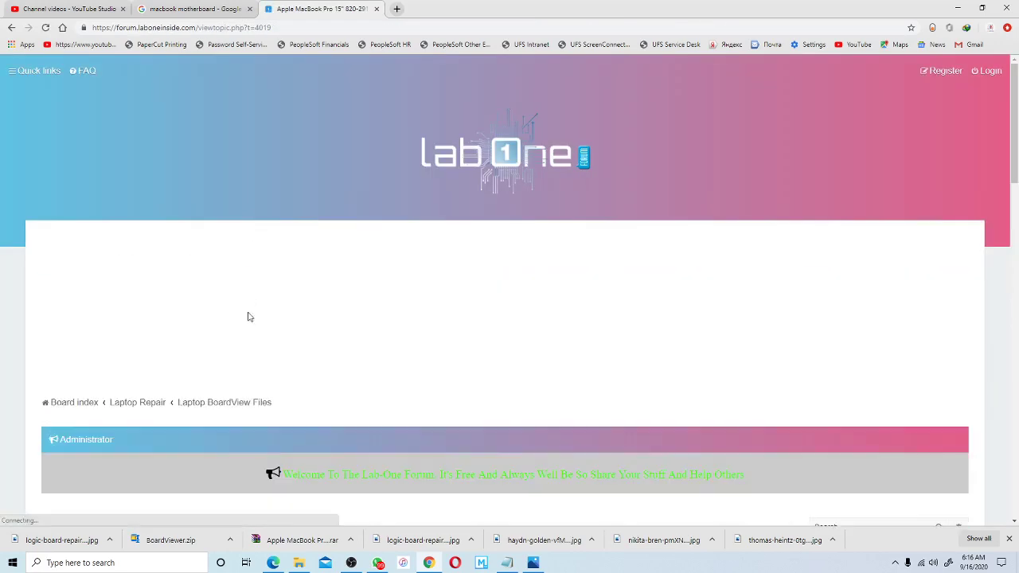
scroll(213, 344, "down", 3)
scroll(213, 343, "down", 4)
left_click(172, 295)
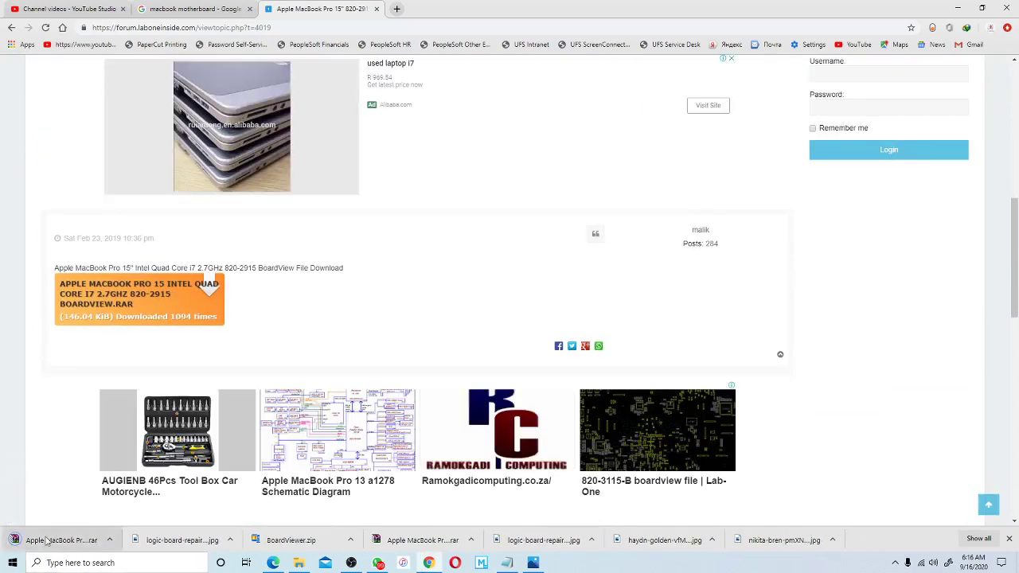
Show the downloaded 820-2915 BoardView RAR archive in its folder.
right_click(46, 544)
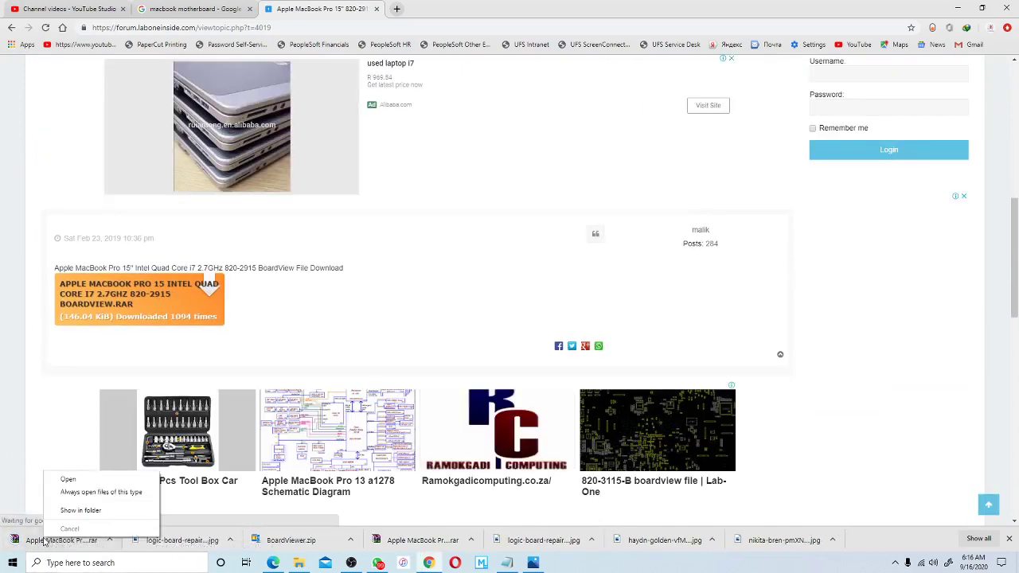
left_click(91, 511)
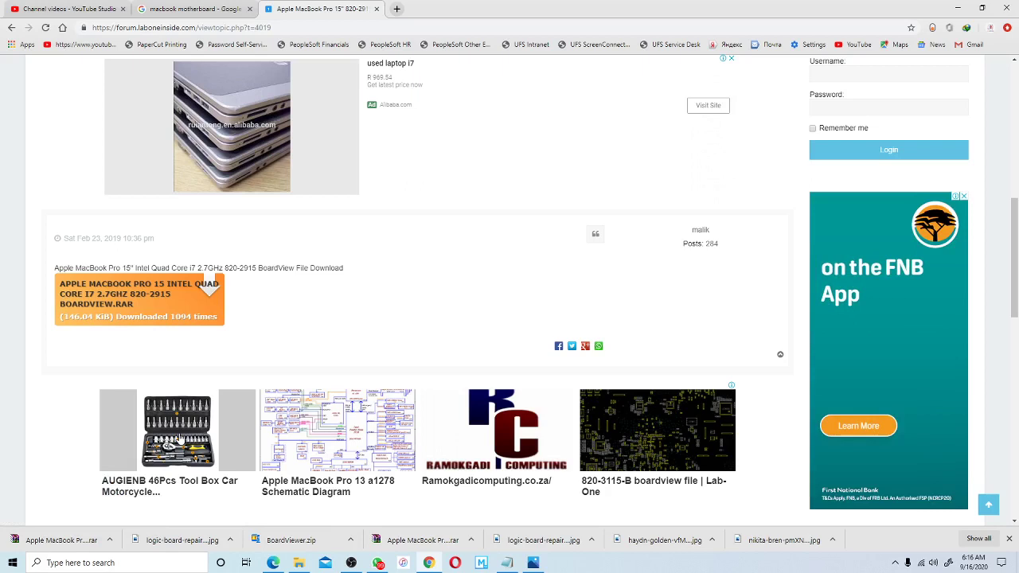
right_click(55, 541)
left_click(88, 511)
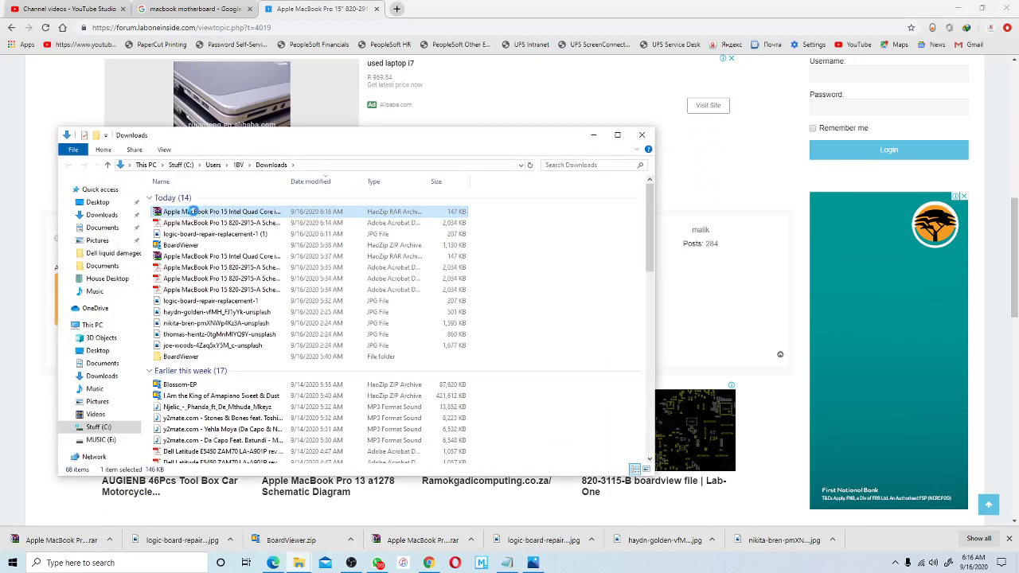
Open the downloaded 820-2915 BoardView RAR archive and copy its .brd file into Downloads, replacing the existing file.
right_click(192, 212)
left_click(230, 222)
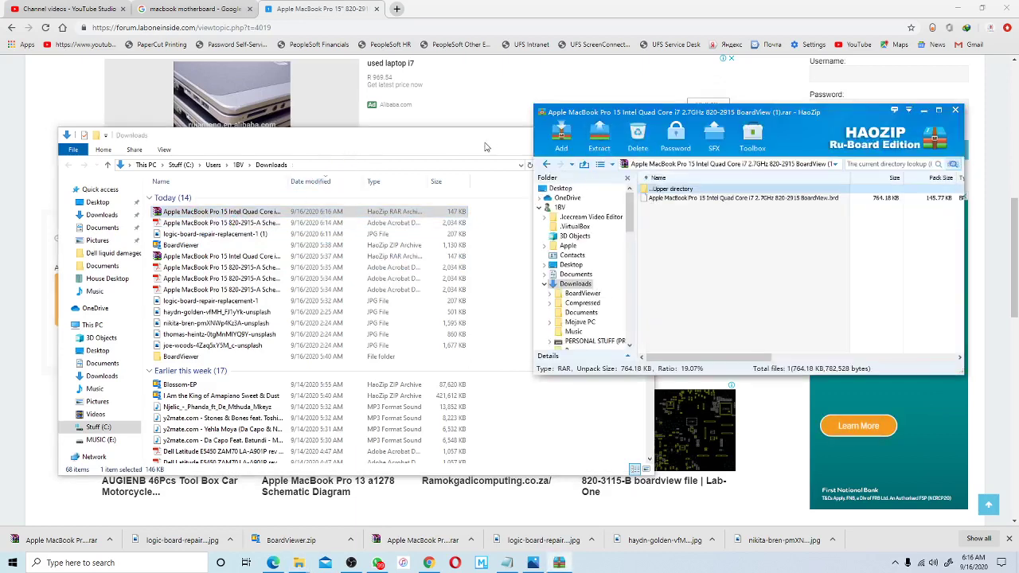
left_click(673, 199)
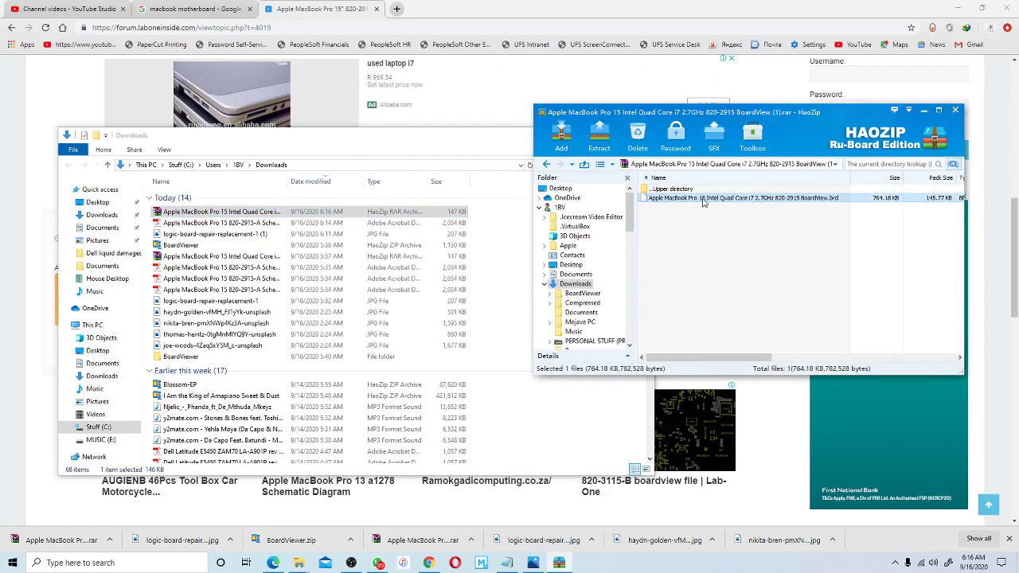
left_click_drag(702, 203, 344, 283)
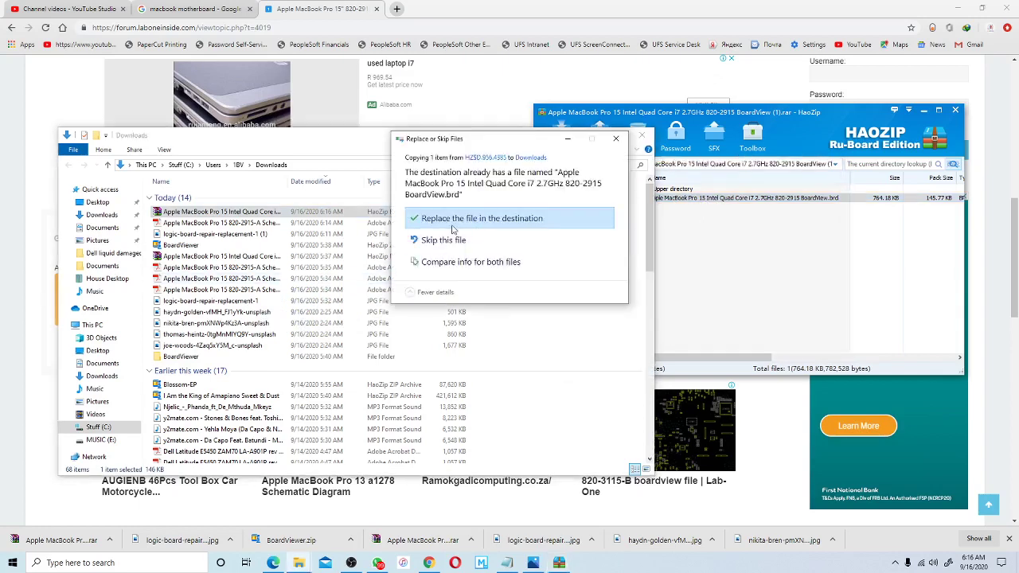
left_click(440, 218)
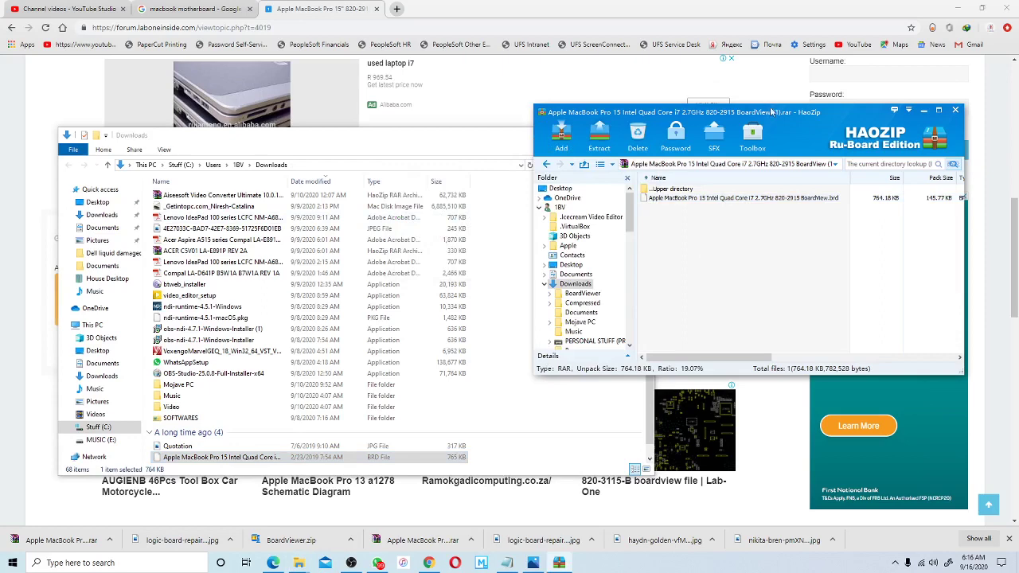
Move the HaoZip window aside, reselect the 820-2915 BoardView .brd file in the archive and close the archive.
left_click_drag(771, 112, 344, 164)
left_click(610, 203)
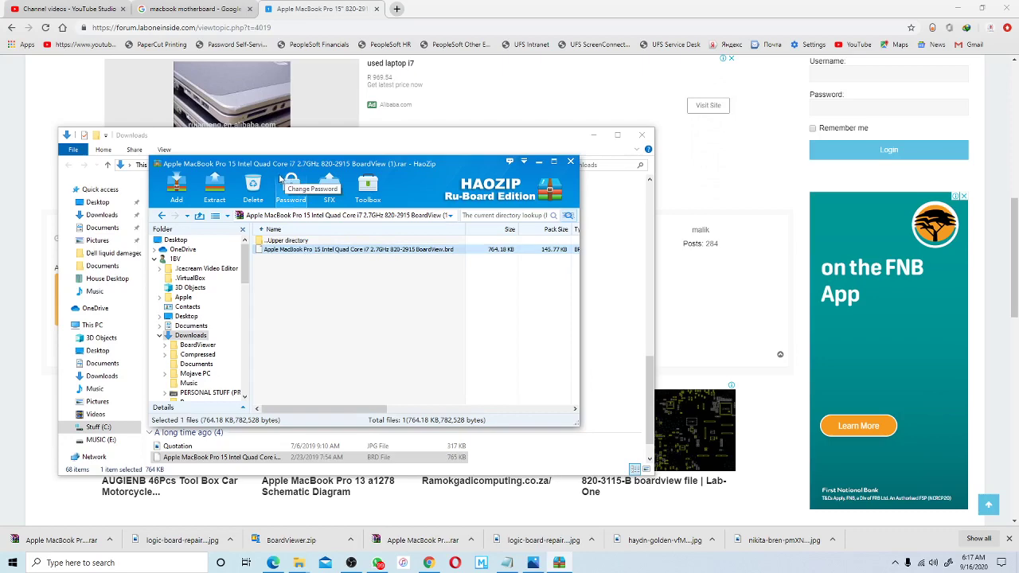
left_click_drag(378, 163, 639, 150)
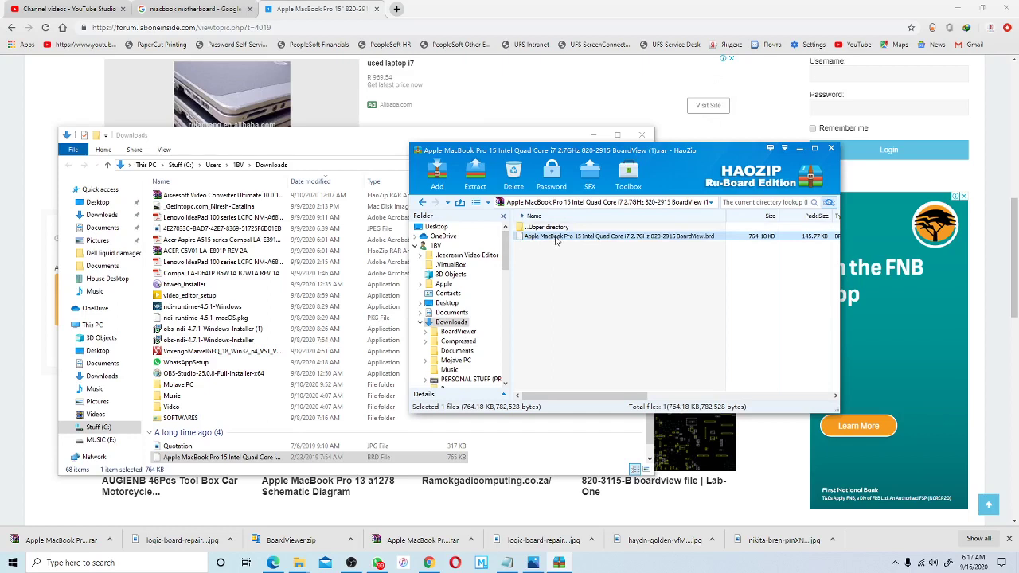
left_click_drag(556, 237, 595, 306)
left_click(831, 150)
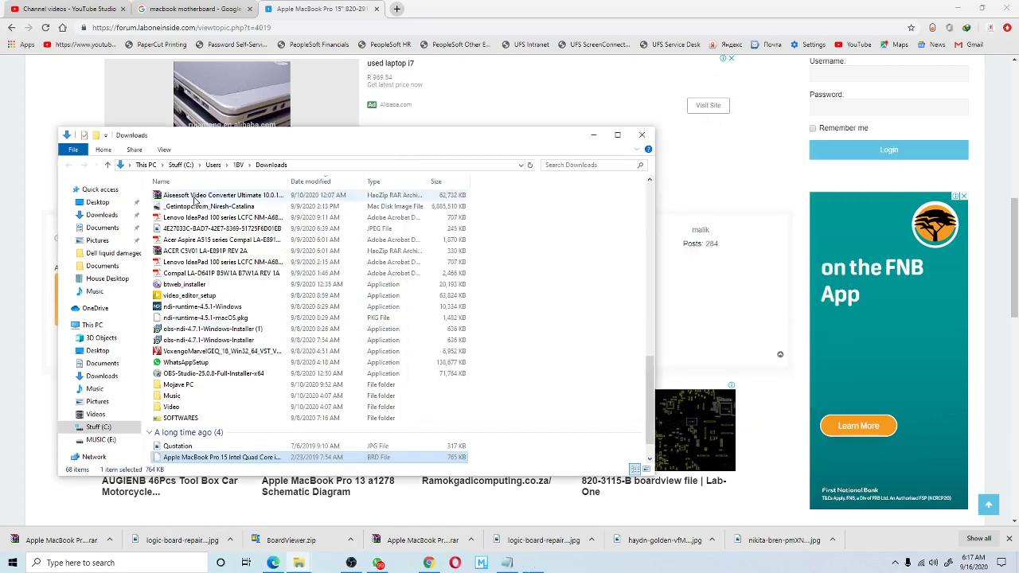
Review the extraction options for the newest 820-2915 BoardView RAR archive without extracting it, and close the Downloads window.
right_click(193, 197)
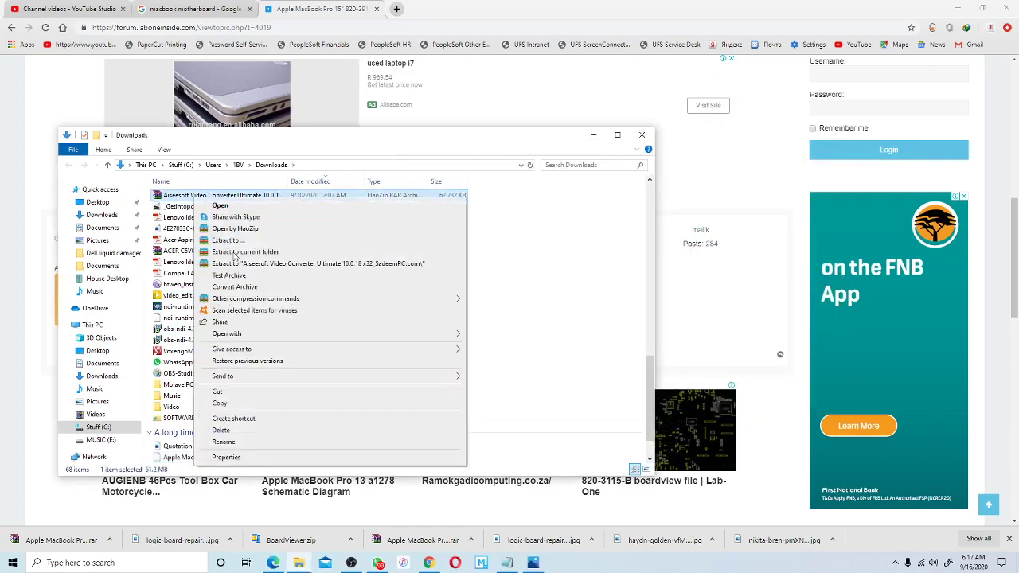
left_click(188, 263)
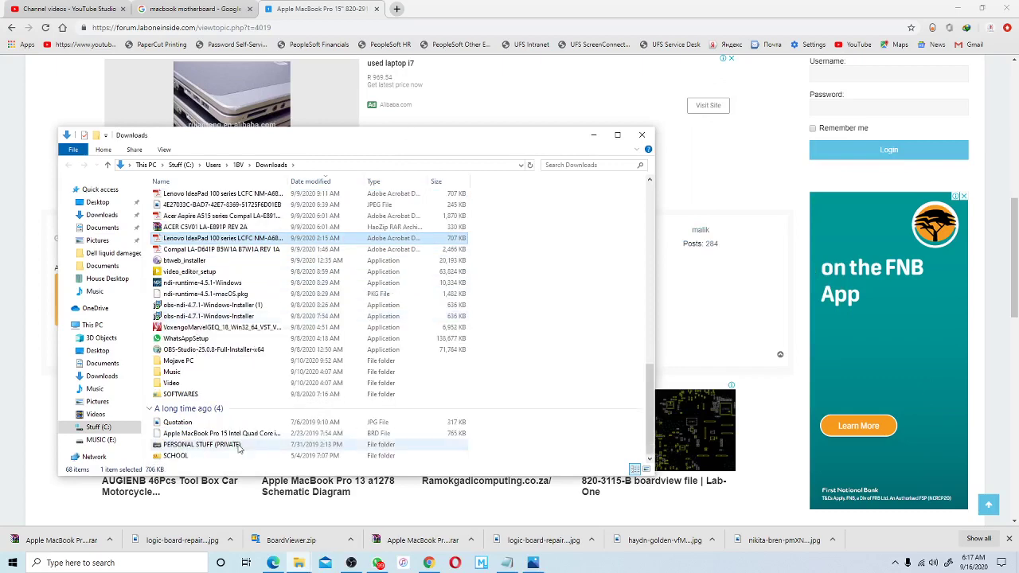
scroll(191, 445, "up", 10)
scroll(191, 445, "up", 3)
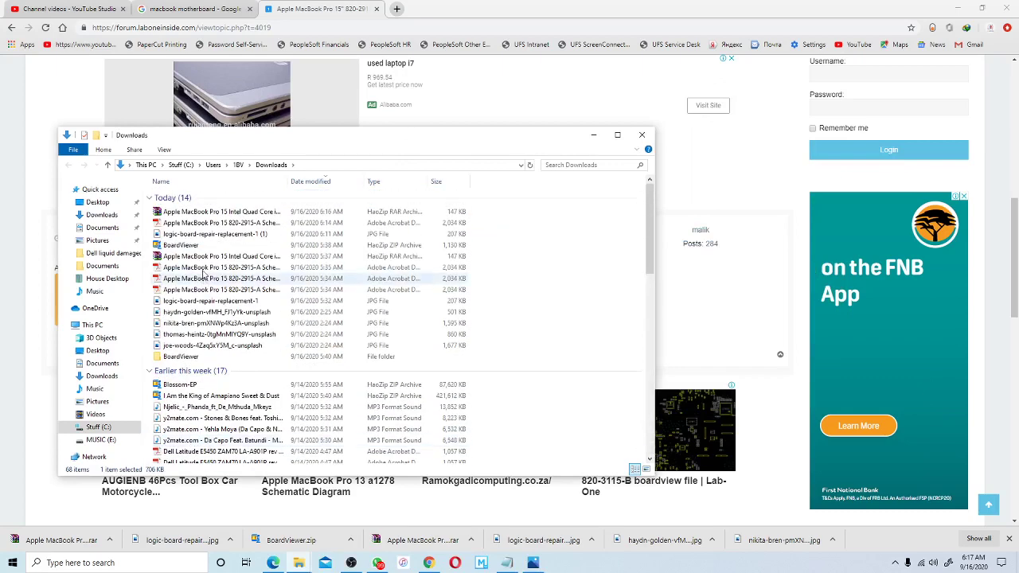
left_click(179, 215)
right_click(179, 215)
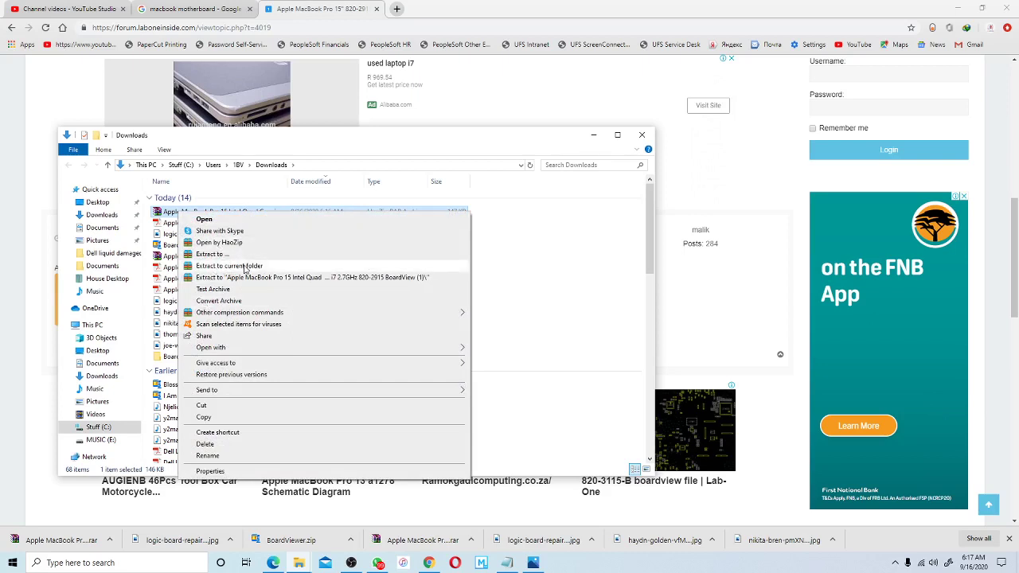
left_click(464, 148)
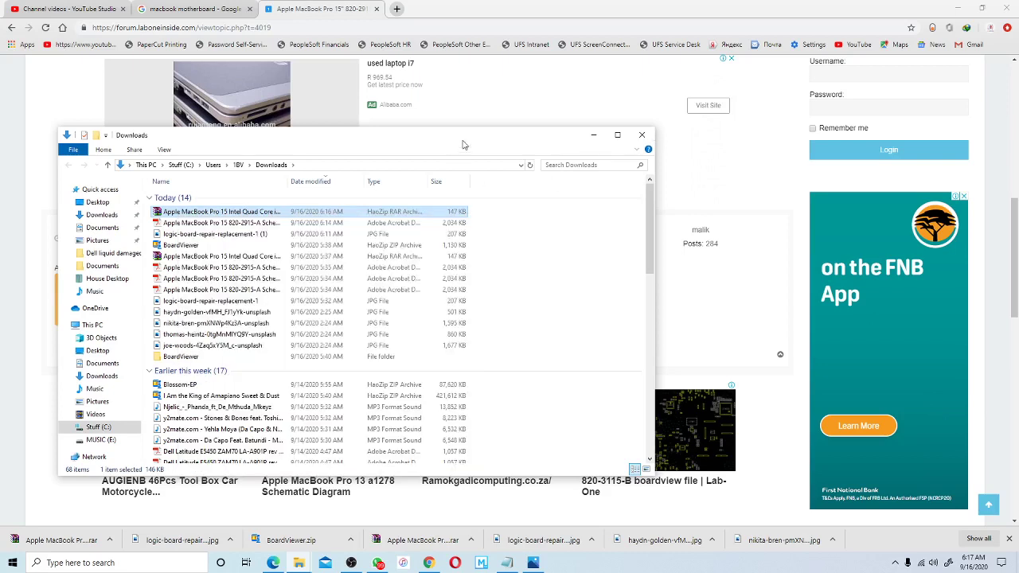
left_click(641, 141)
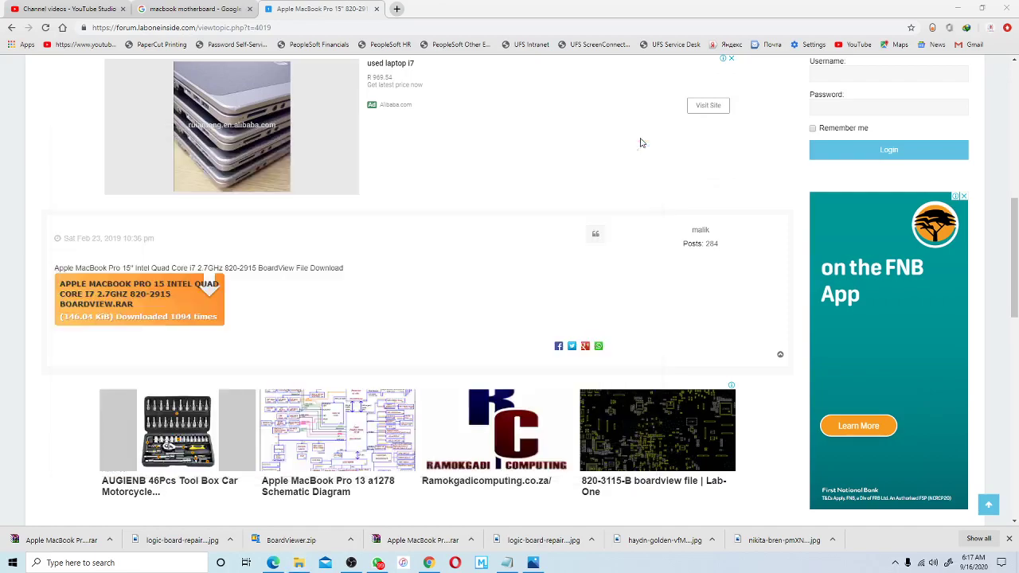
Switch to the other Downloads window, view the contents of the BoardViewer folder and return to Downloads.
left_click(956, 7)
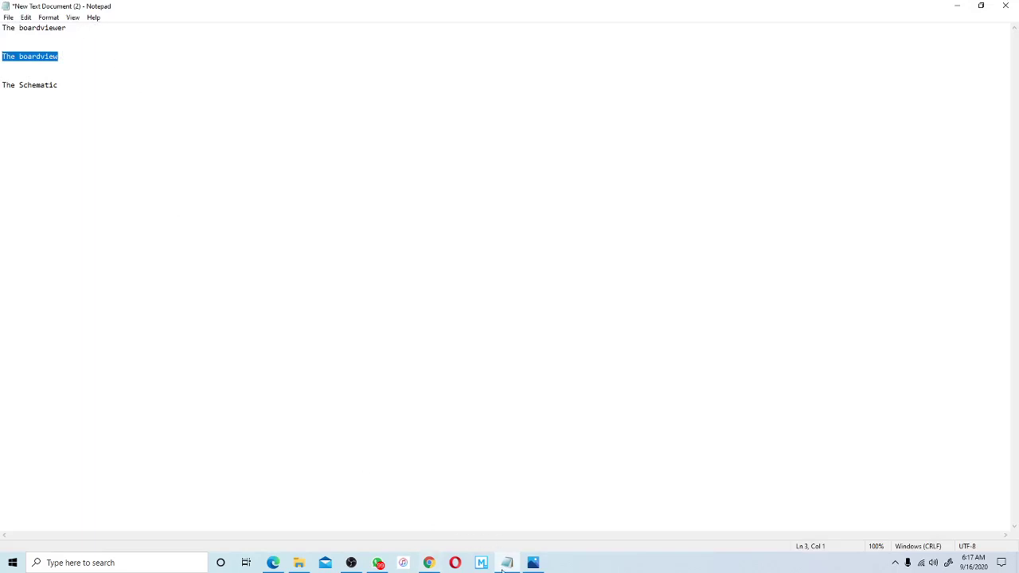
left_click(300, 562)
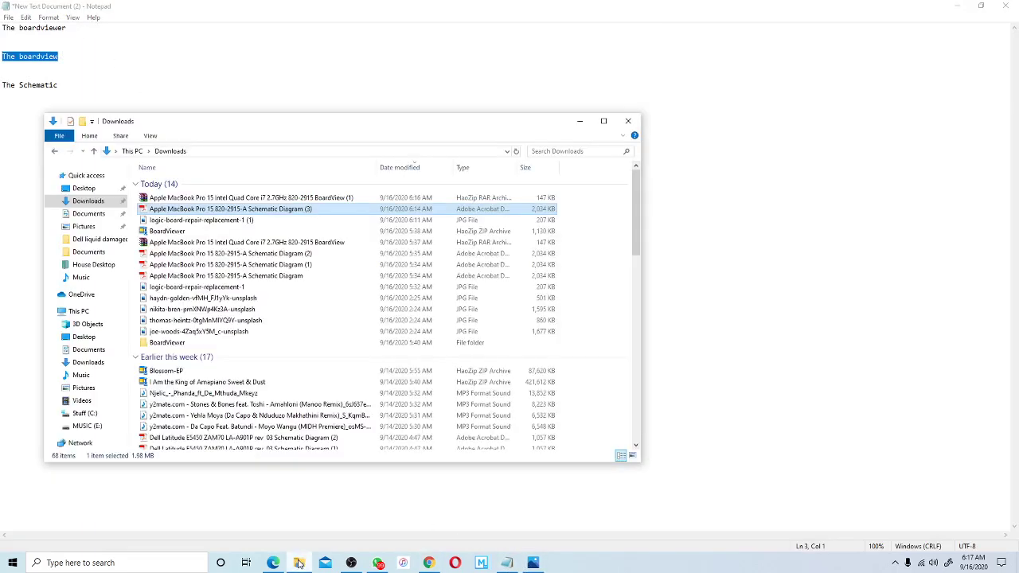
scroll(185, 397, "down", 15)
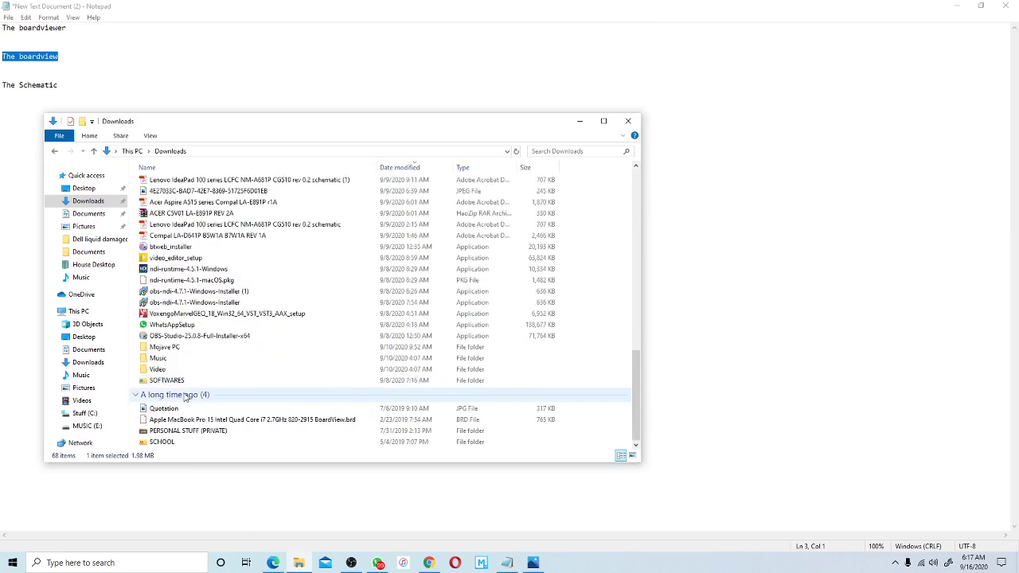
scroll(185, 396, "up", 10)
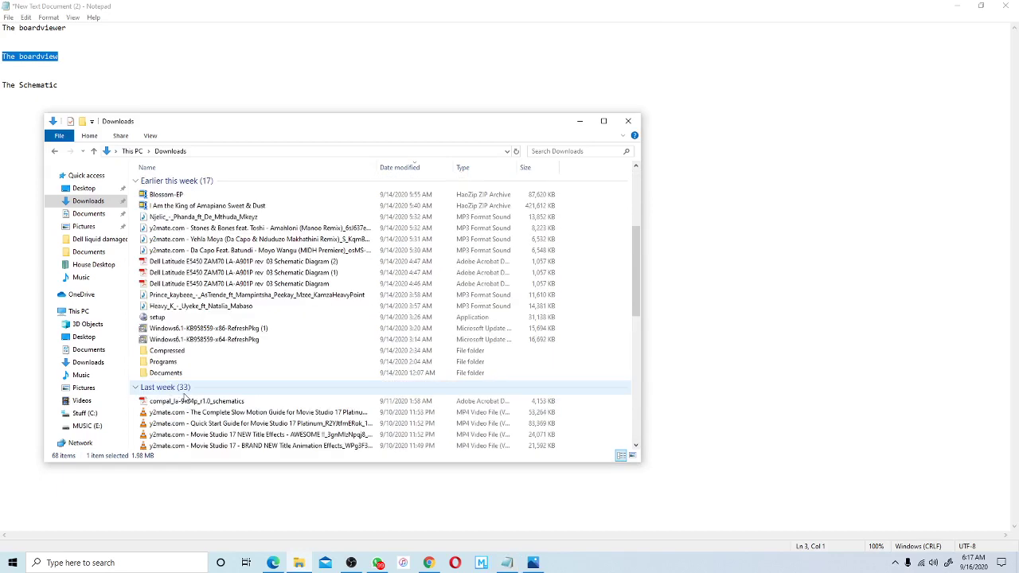
scroll(184, 396, "up", 4)
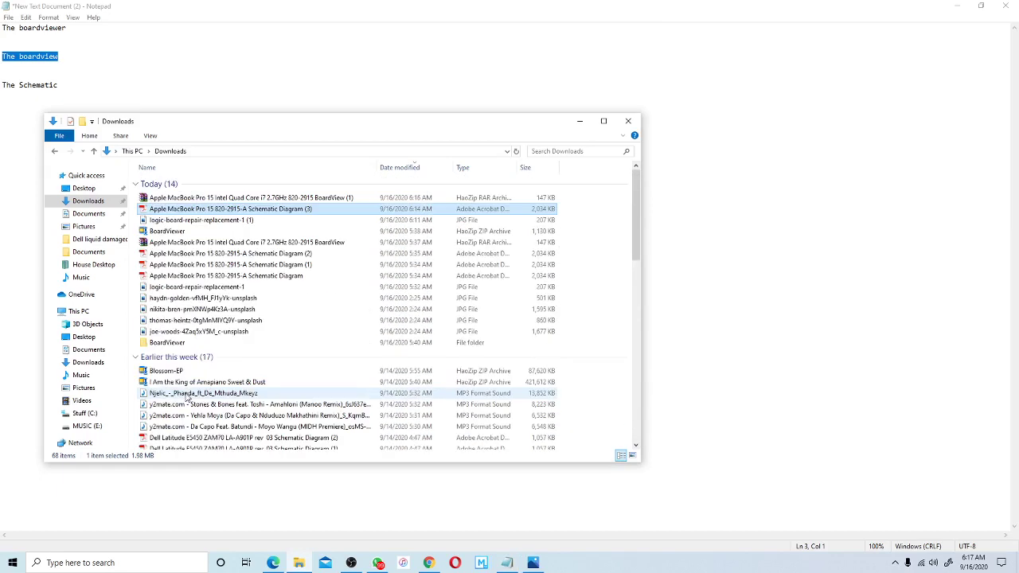
left_click(205, 345)
double_click(205, 349)
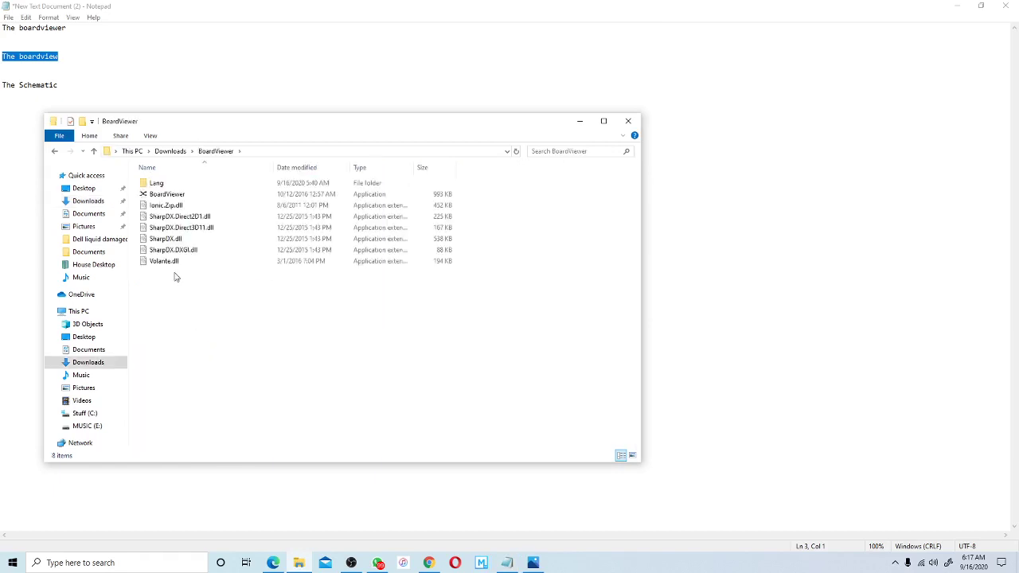
left_click(54, 151)
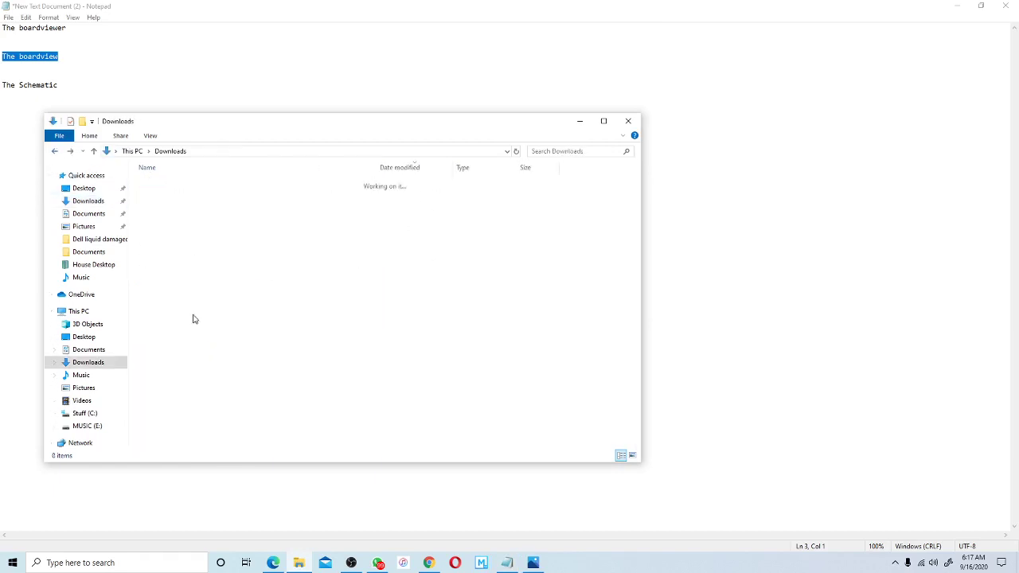
Locate and select the extracted "Apple MacBook Pro 15 Intel Quad Core i7 2.7GHz 820-2915 BoardView.brd" file in Downloads.
scroll(199, 301, "down", 15)
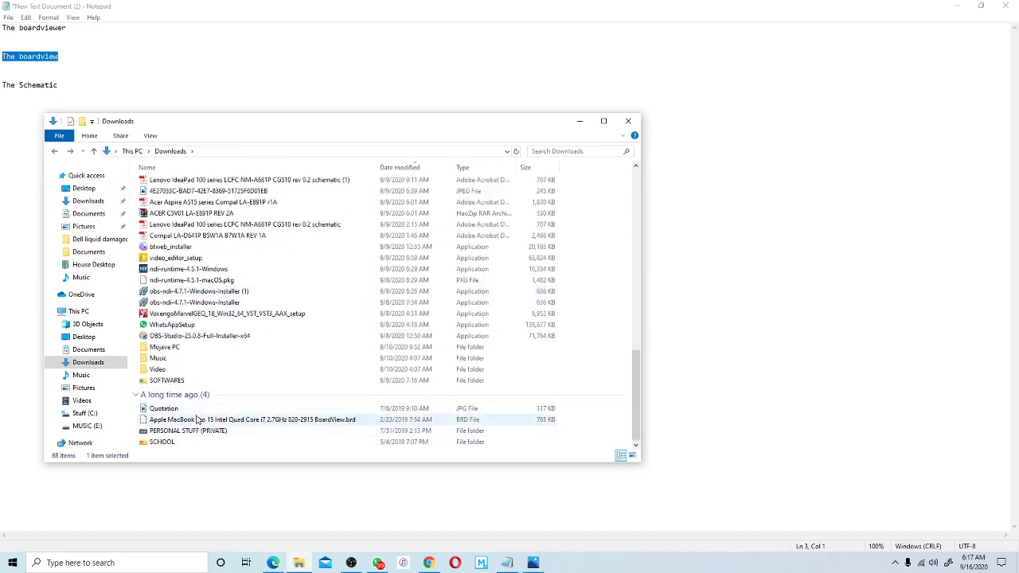
scroll(187, 380, "up", 2)
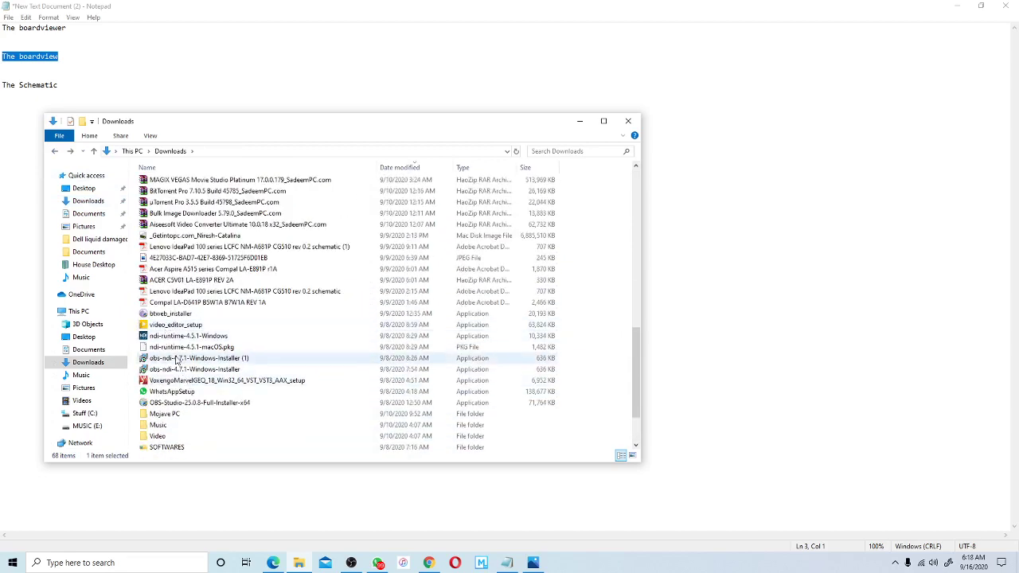
scroll(173, 325, "up", 3)
scroll(176, 320, "up", 5)
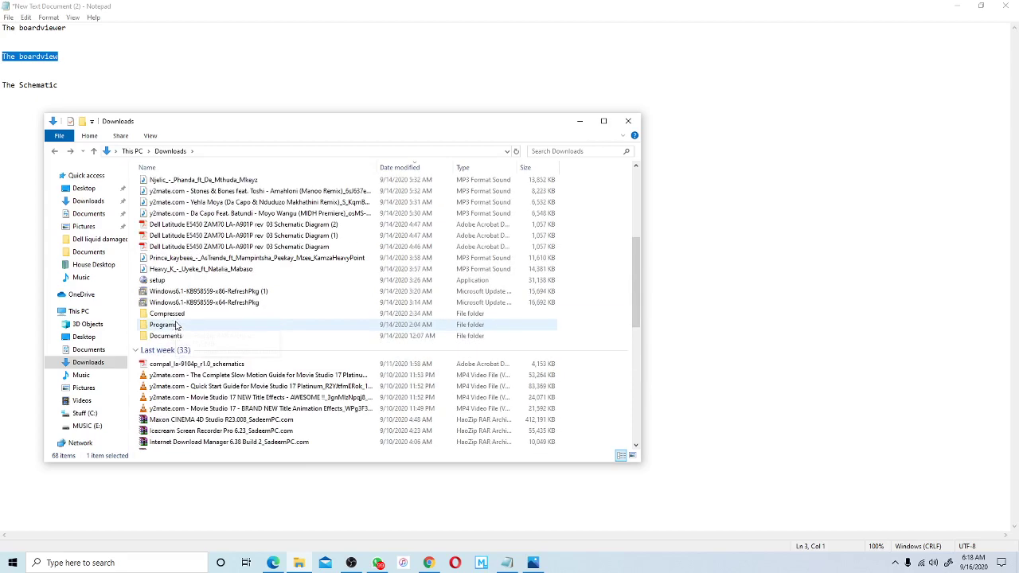
scroll(182, 318, "up", 5)
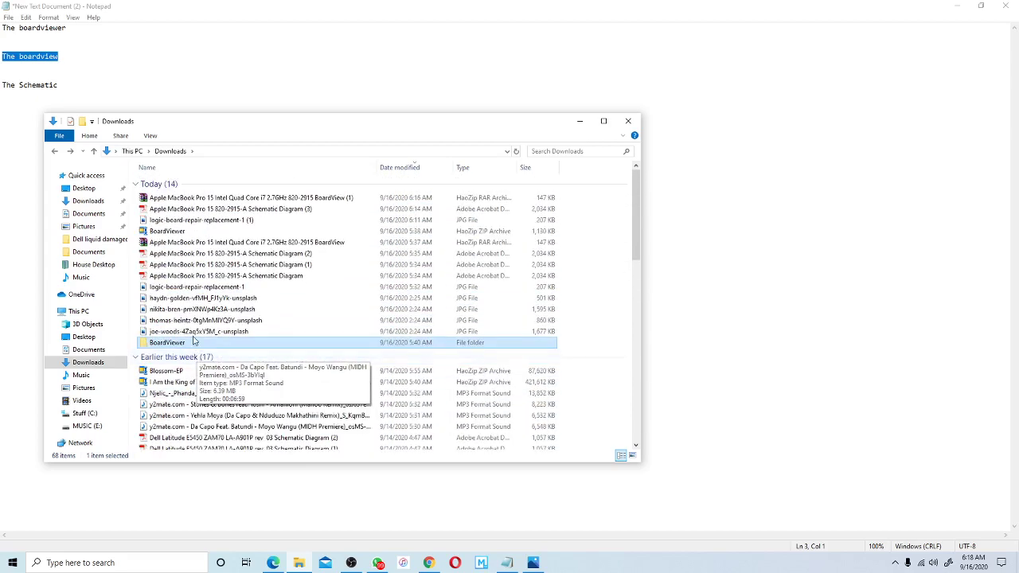
left_click(198, 267)
left_click(198, 406)
scroll(198, 382, "down", 4)
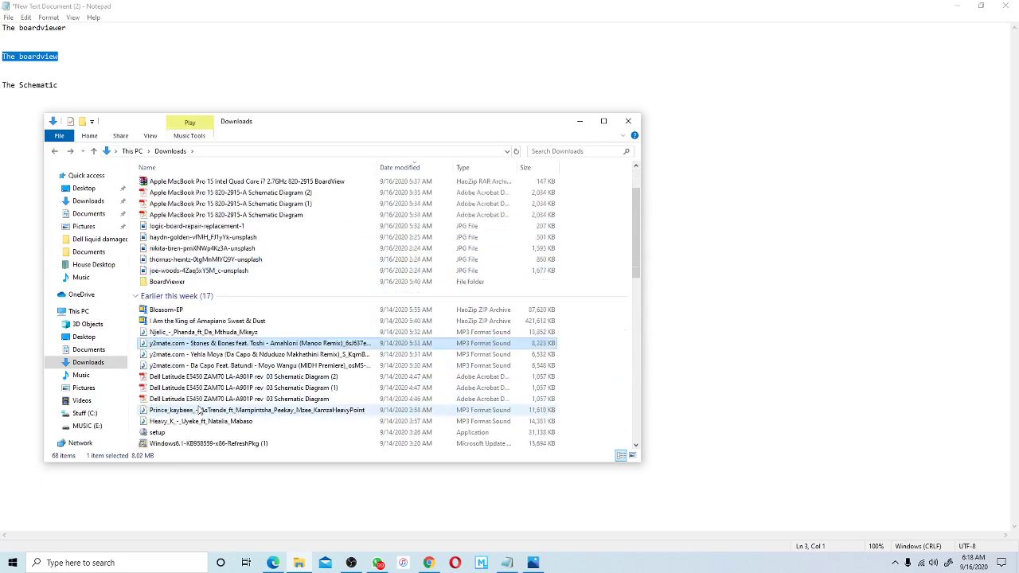
left_click(191, 324)
scroll(189, 350, "down", 2)
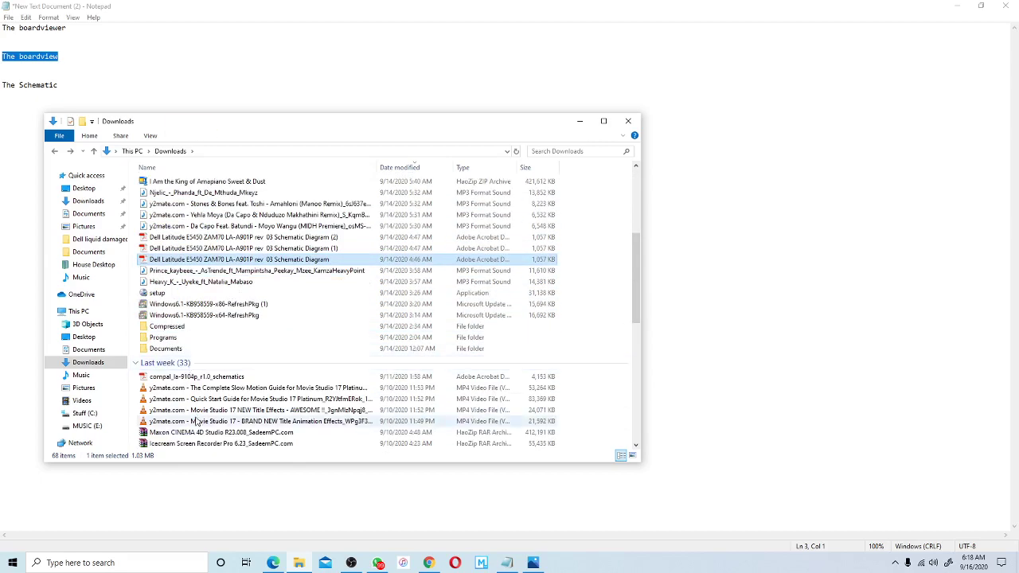
left_click(195, 415)
scroll(195, 398, "down", 4)
left_click(199, 365)
scroll(199, 370, "down", 2)
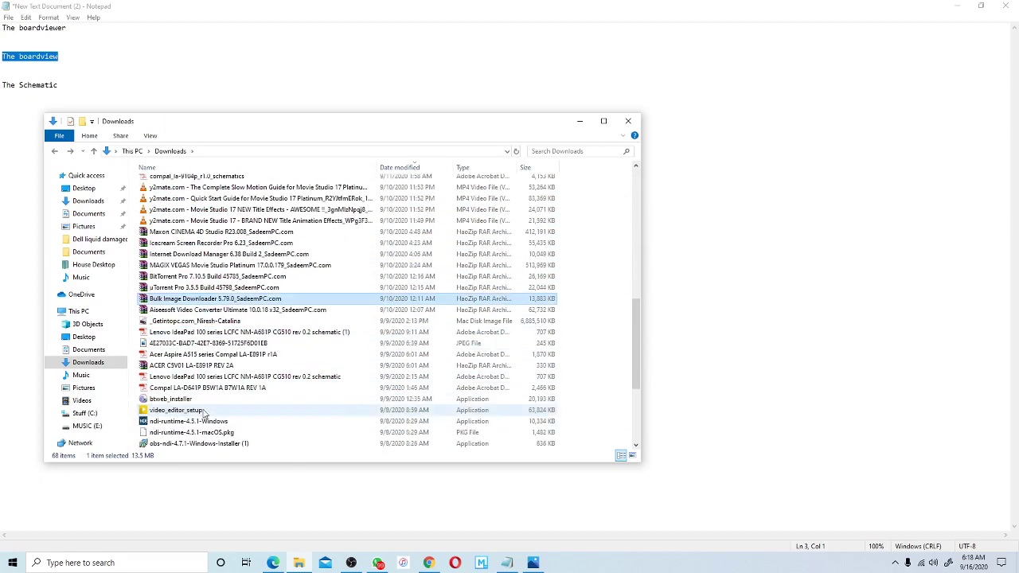
left_click(199, 365)
scroll(198, 382, "down", 5)
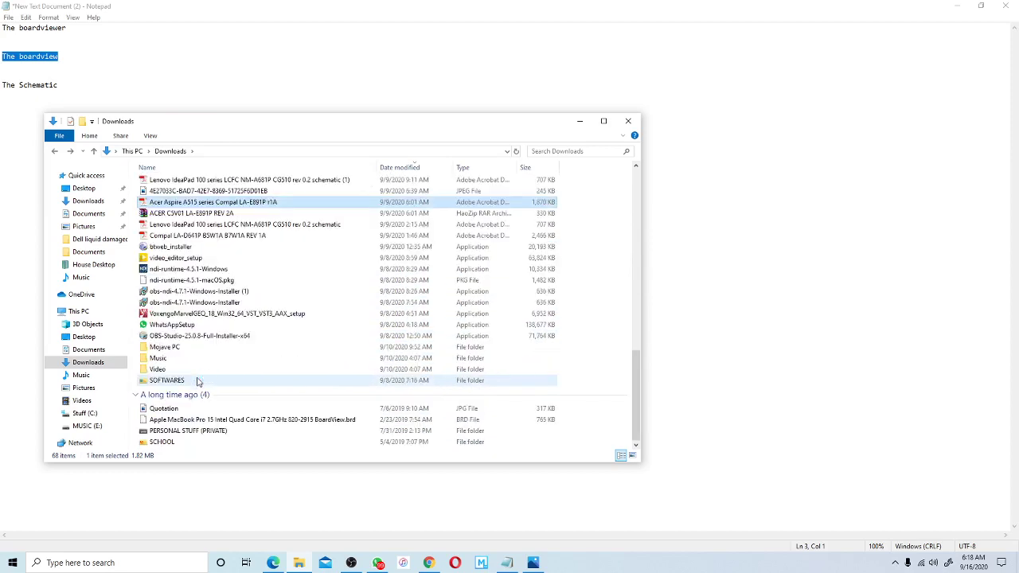
left_click(221, 421)
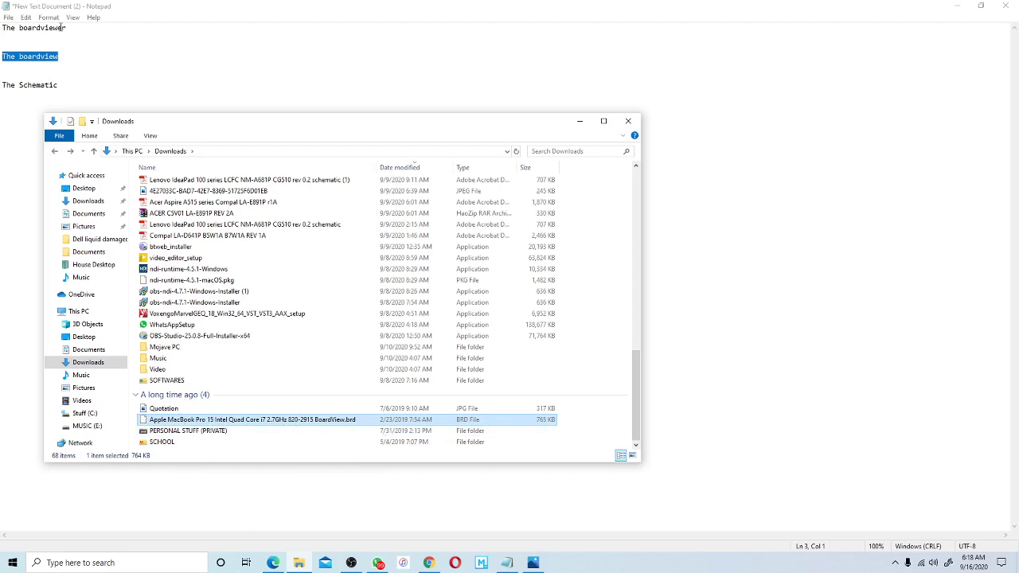
Copy the line "The boardviewer" from the Notepad list.
left_click_drag(66, 27, 1, 30)
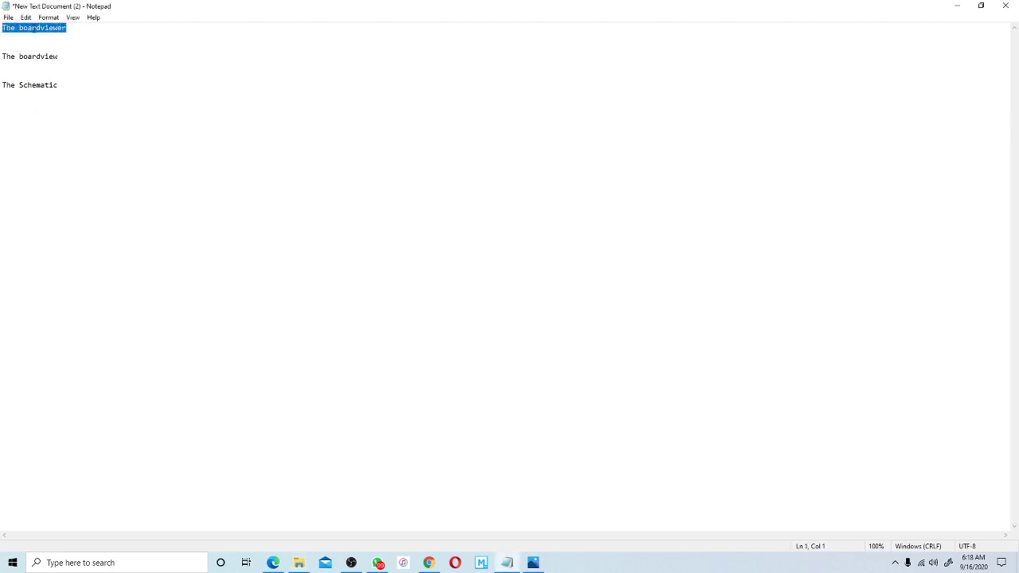
right_click(34, 28)
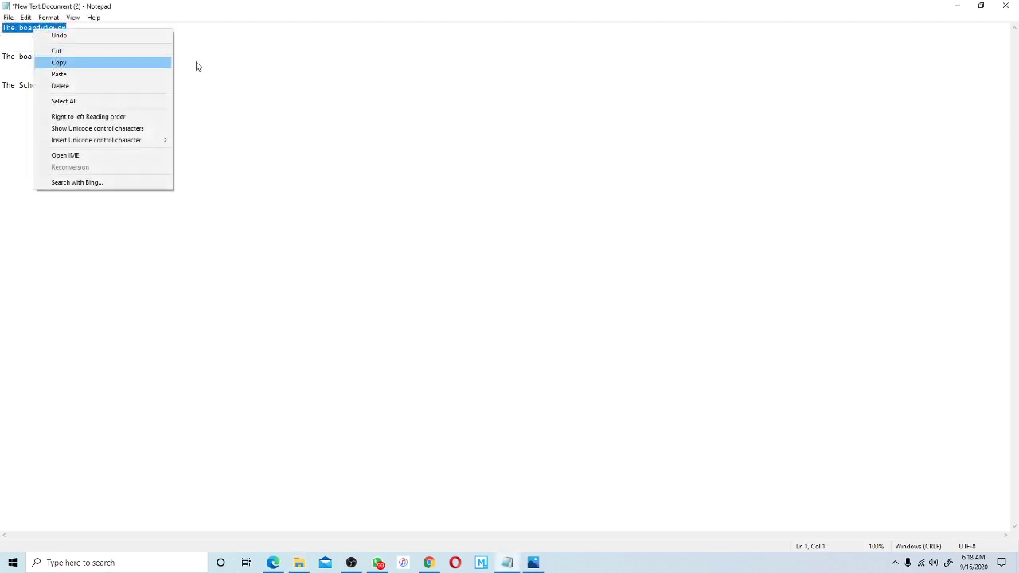
left_click(56, 63)
left_click(54, 64)
Switch to Chrome, search the web in a new tab for "boardview download" and open the boardviewer.net result.
left_click(956, 5)
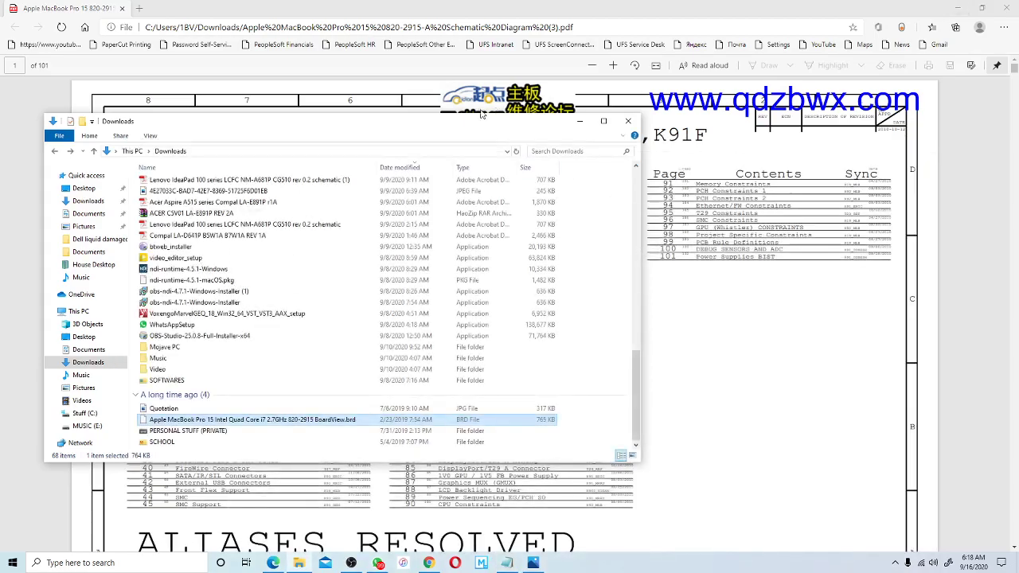
left_click(579, 121)
left_click(957, 8)
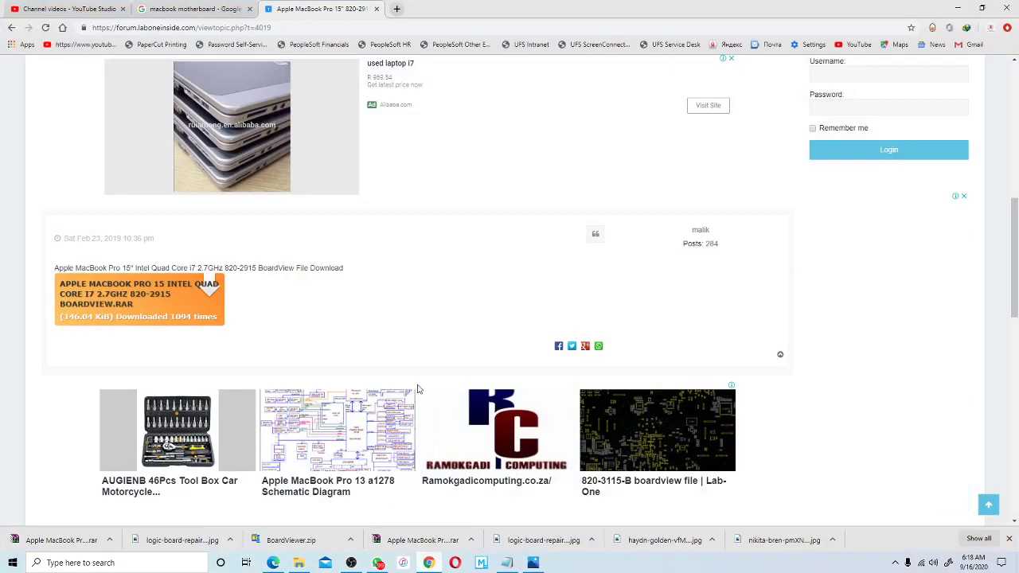
left_click(434, 563)
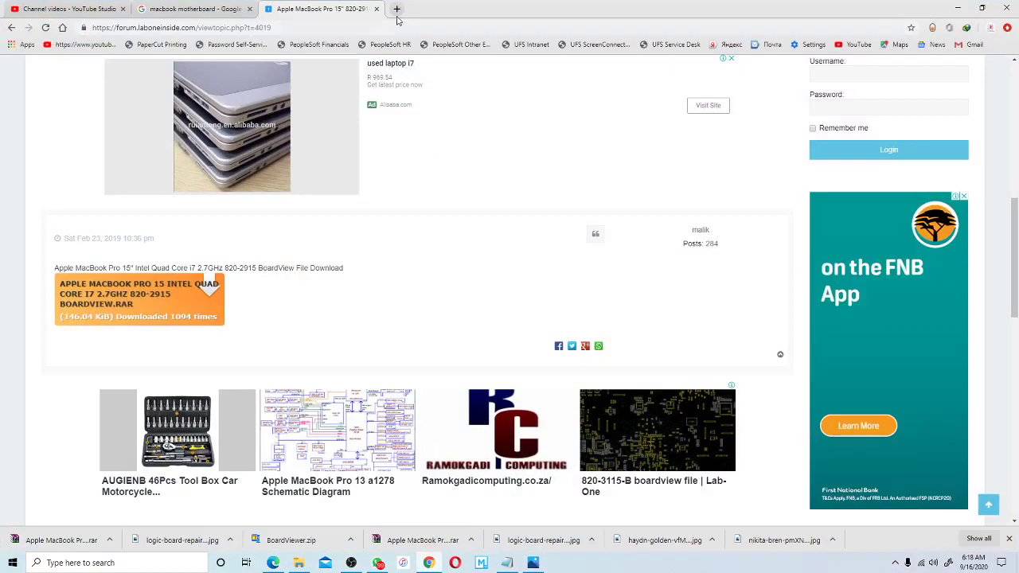
left_click(396, 9)
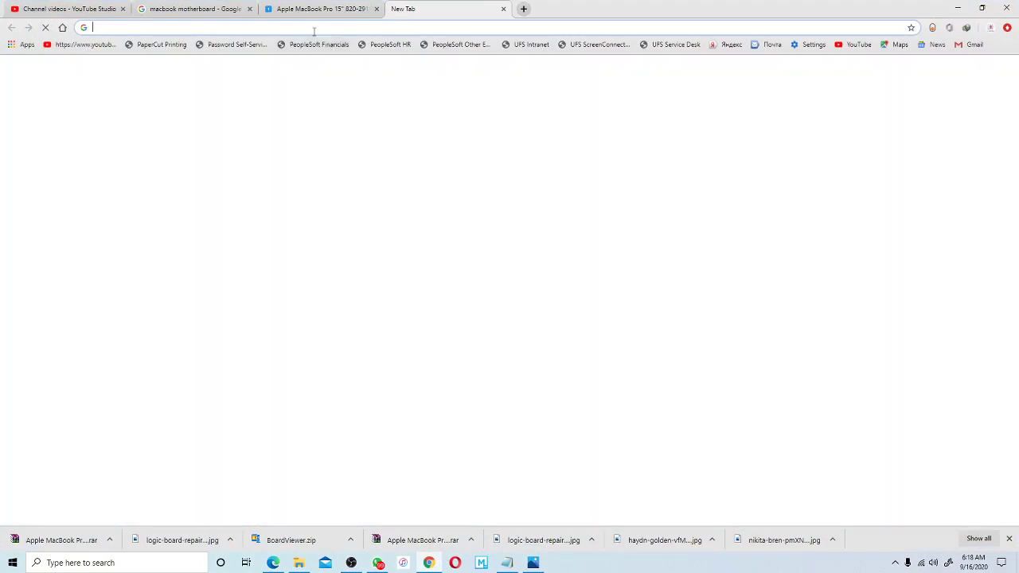
type("board")
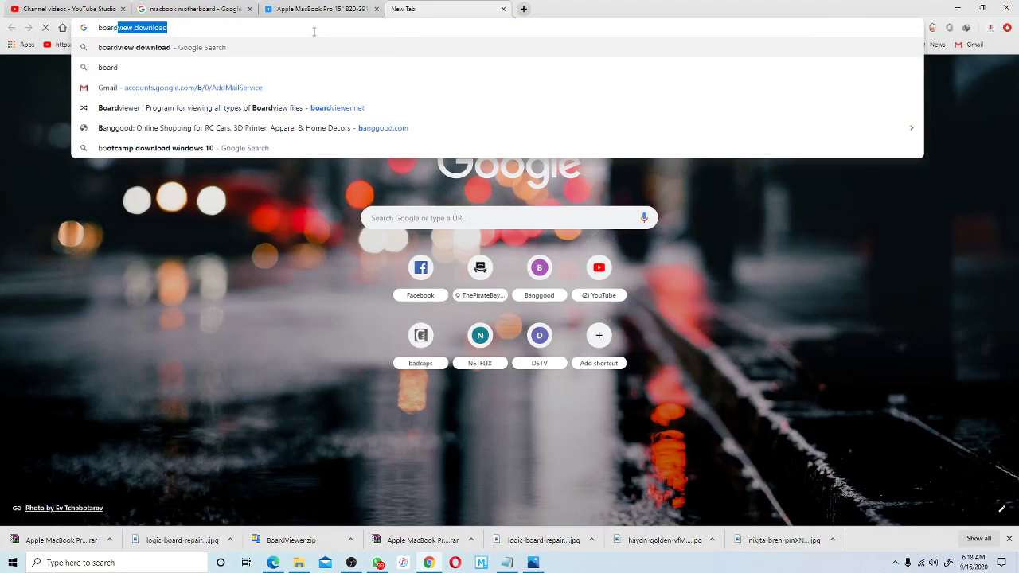
key("Right")
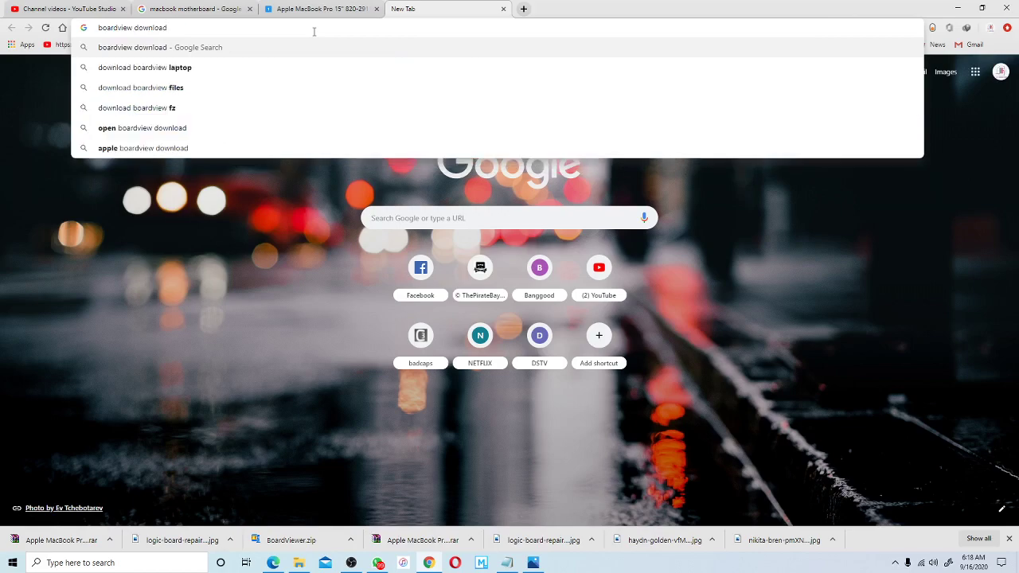
key("Return")
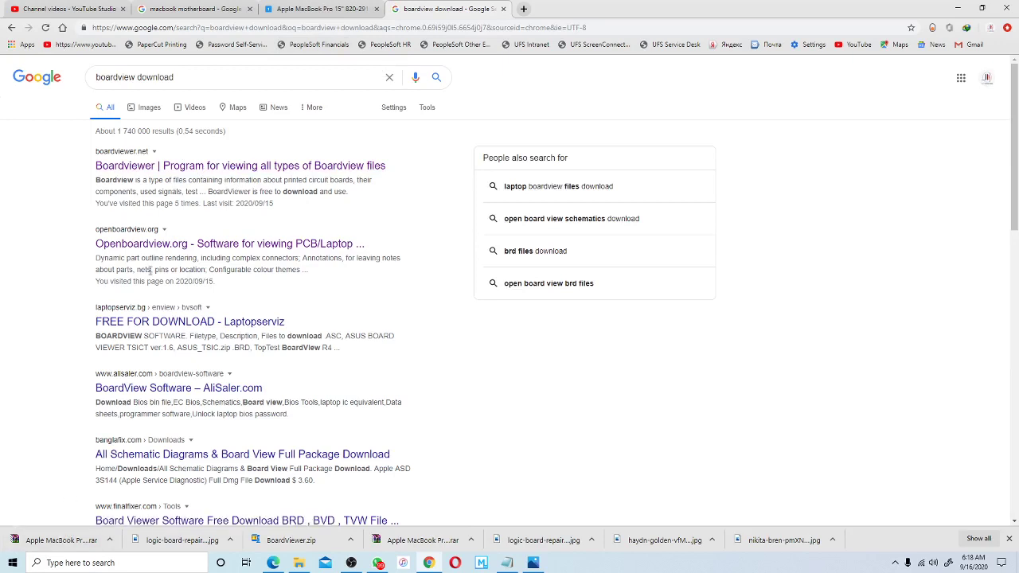
left_click(120, 168)
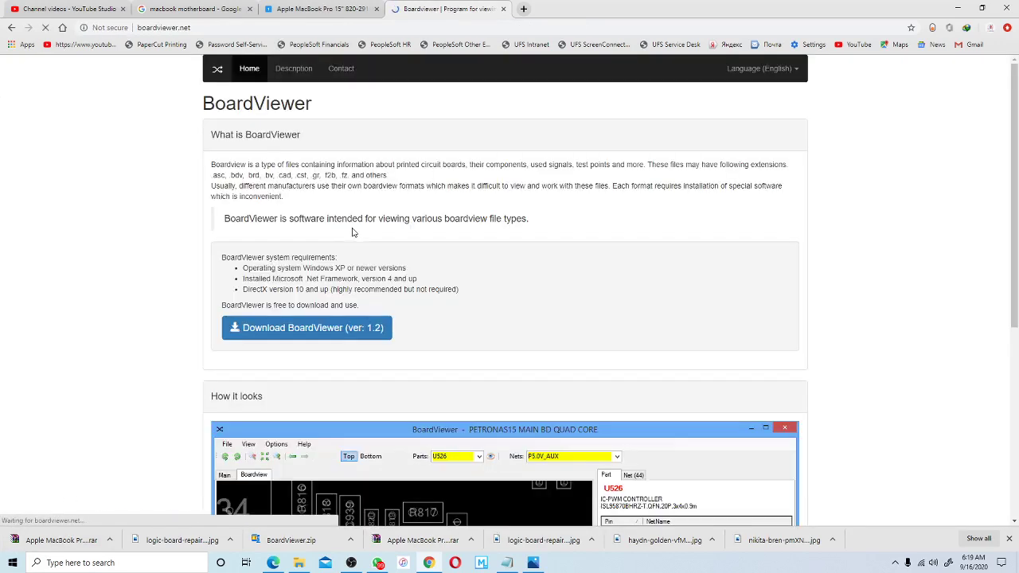
Examine the BoardViewer page's description, system requirements and sample program screenshot.
scroll(279, 287, "down", 3)
scroll(366, 390, "up", 3)
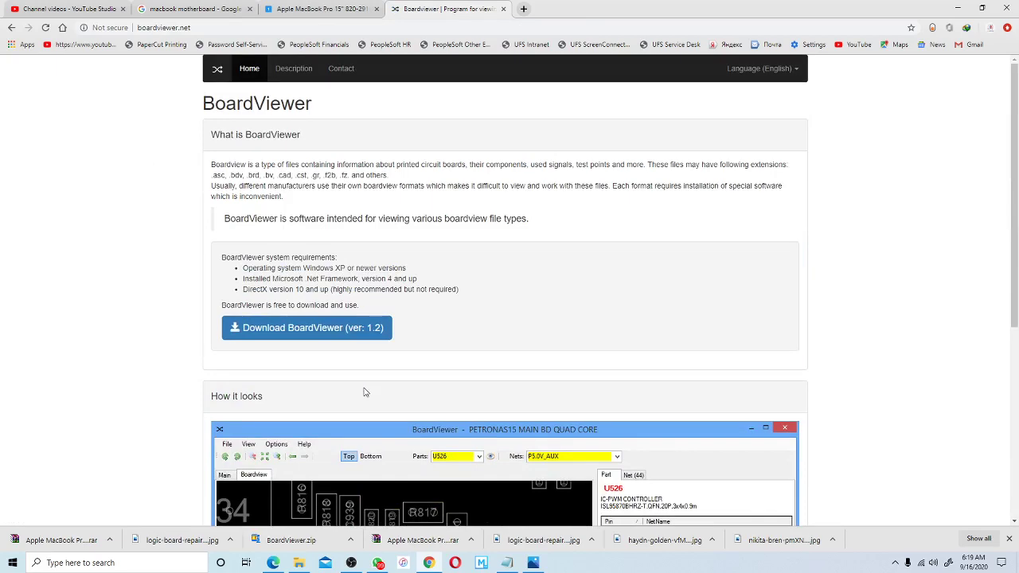
scroll(468, 310, "down", 4)
scroll(469, 335, "up", 4)
scroll(463, 352, "down", 4)
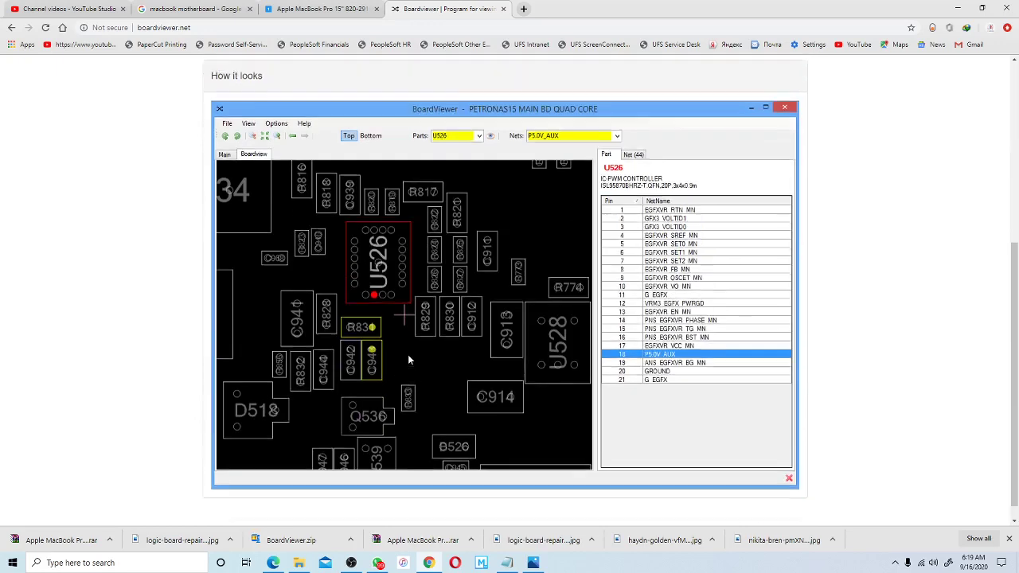
scroll(408, 358, "up", 4)
scroll(408, 358, "down", 4)
scroll(409, 358, "up", 4)
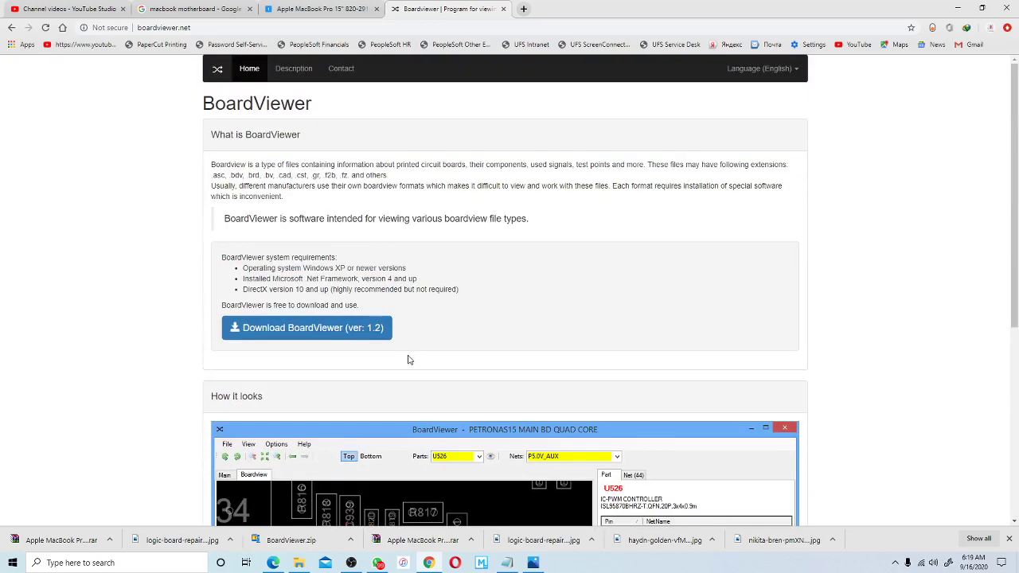
Download BoardViewer version 1.2 and show the downloaded archive in its folder.
left_click(290, 331)
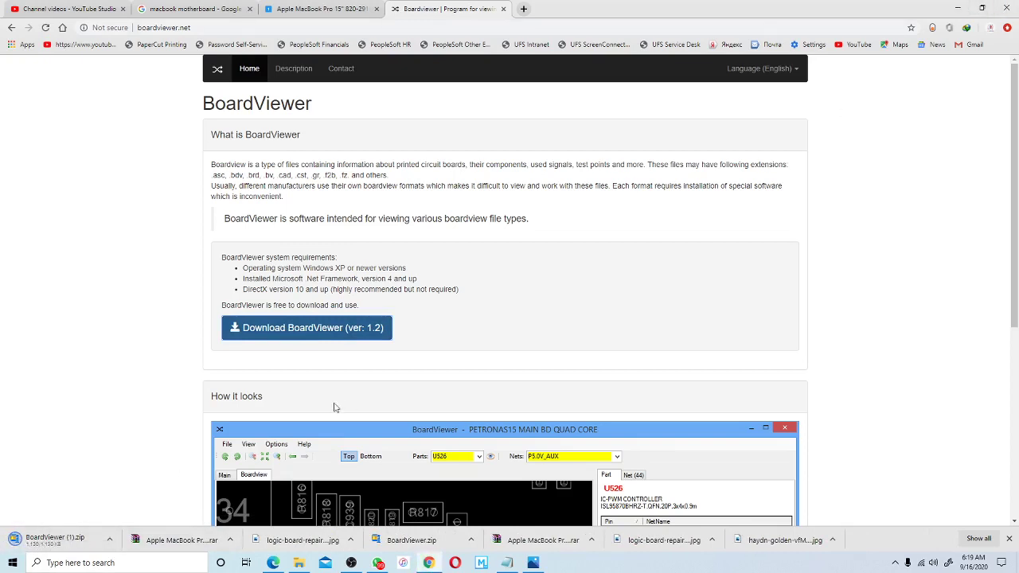
right_click(37, 543)
left_click(69, 513)
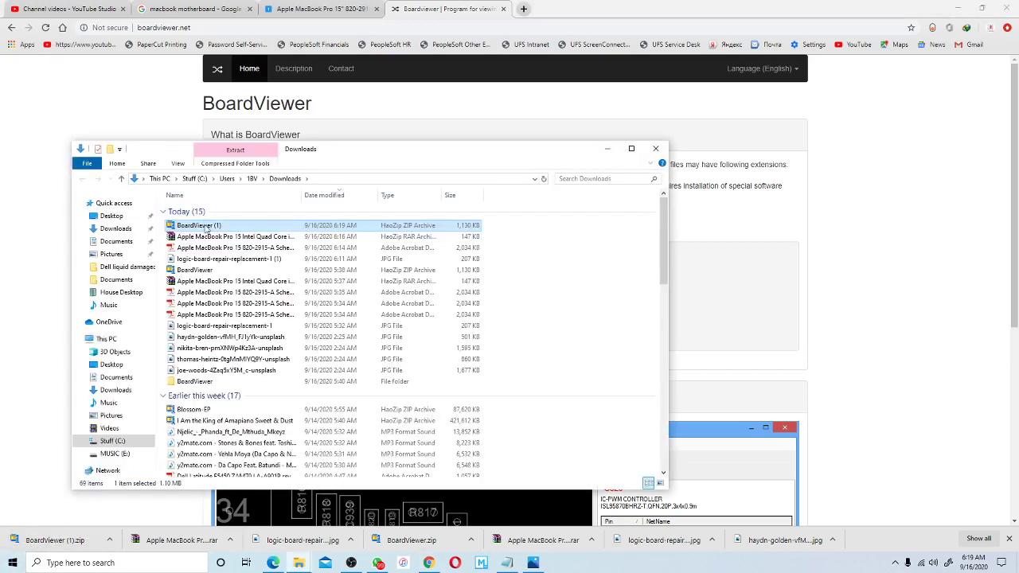
Extract the BoardViewer (1) archive into the current Downloads folder.
double_click(205, 226)
right_click(204, 226)
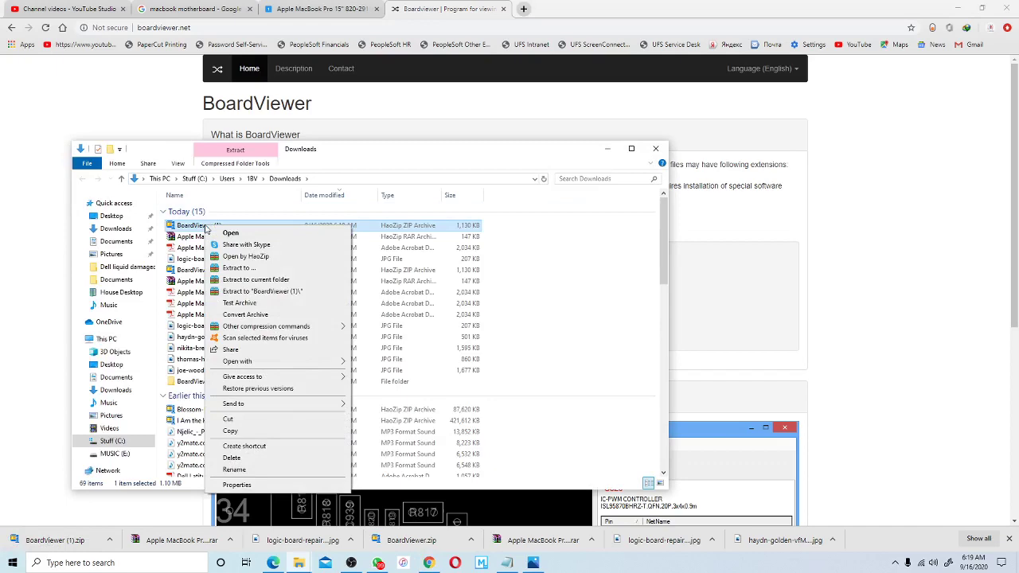
left_click(251, 281)
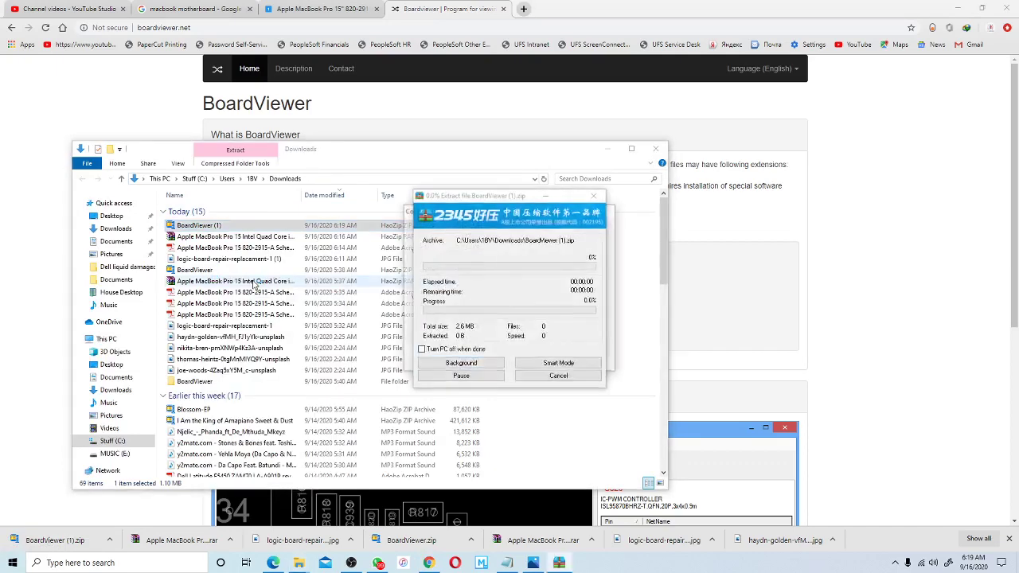
left_click(480, 351)
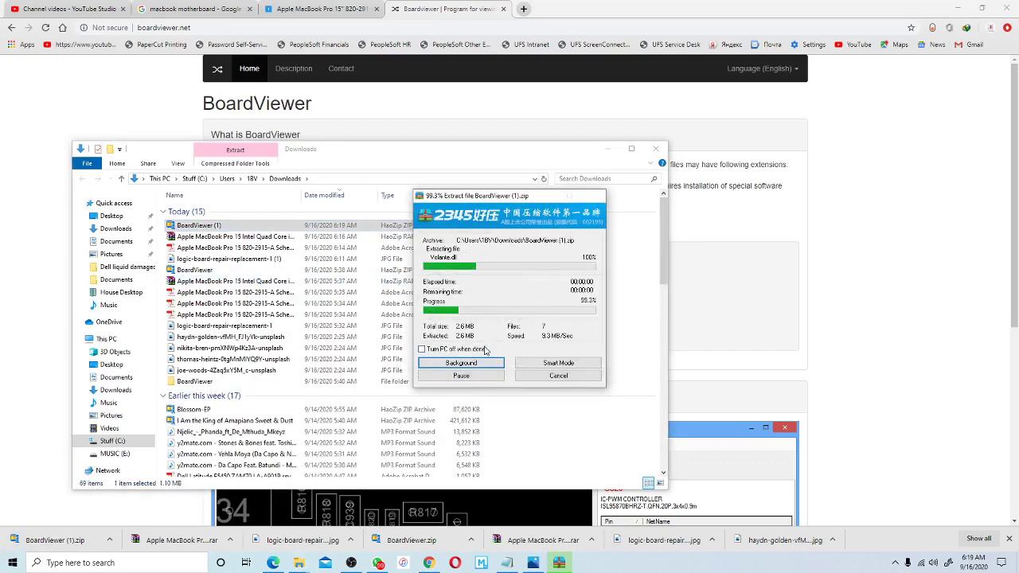
Open the extracted BoardViewer folder, launch the BoardViewer application and maximize its window.
scroll(332, 368, "down", 6)
scroll(325, 374, "up", 4)
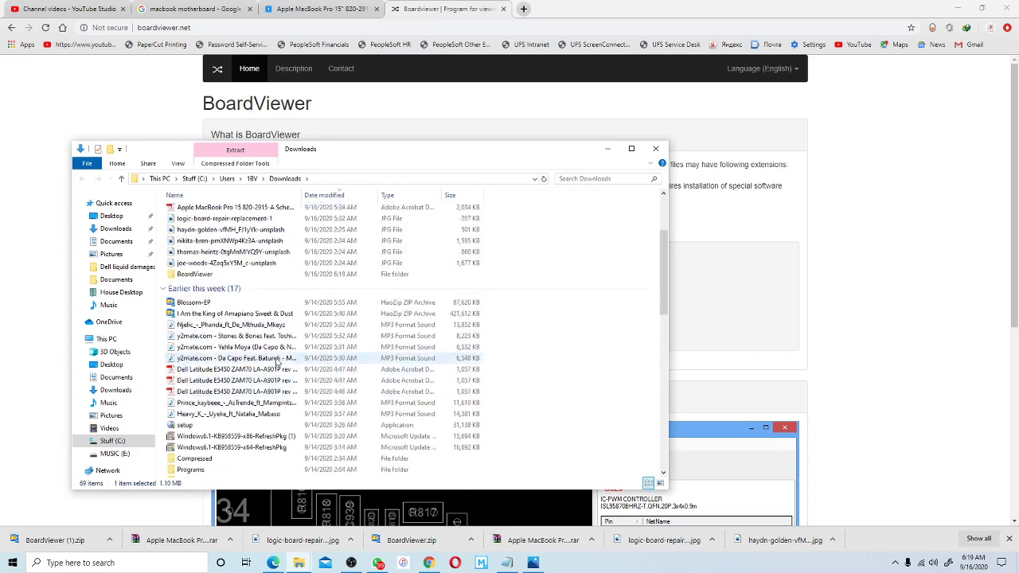
double_click(195, 308)
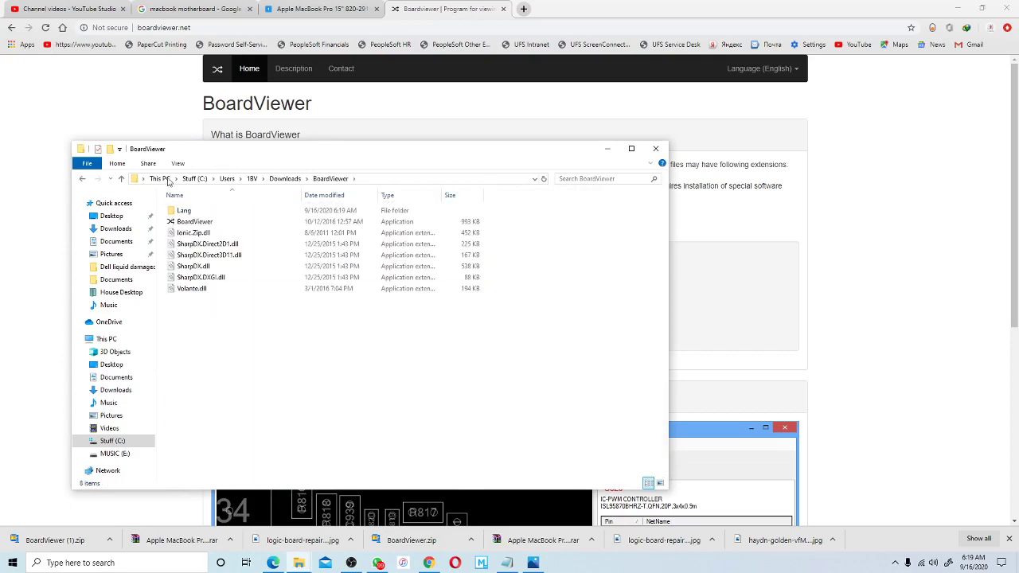
left_click(188, 226)
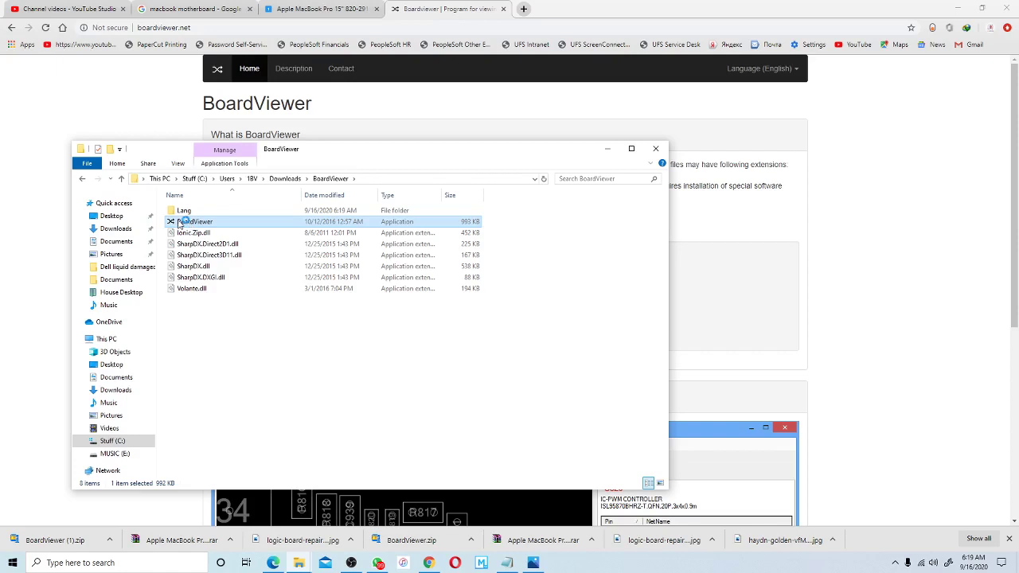
double_click(179, 224)
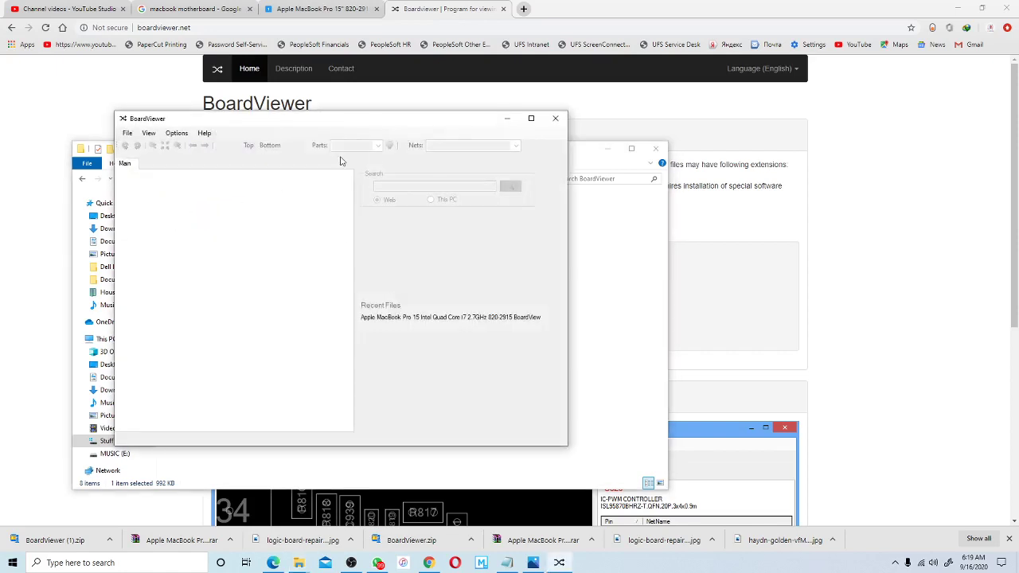
left_click(530, 117)
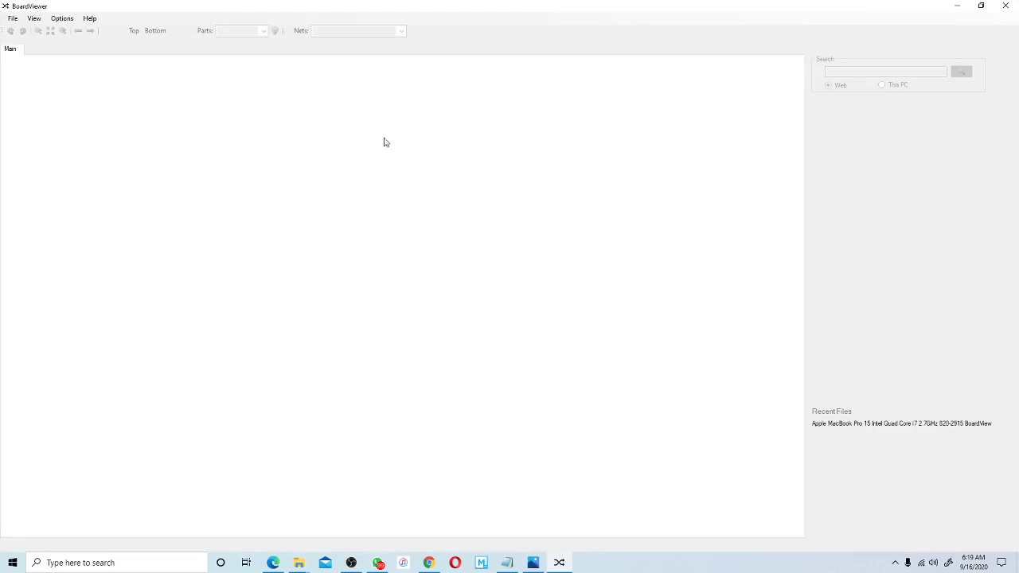
Open the file "Apple MacBook Pro 15 Intel Quad Core i7 2.7GHz 820-2915 BoardView.brd" from Downloads in BoardViewer.
left_click(12, 17)
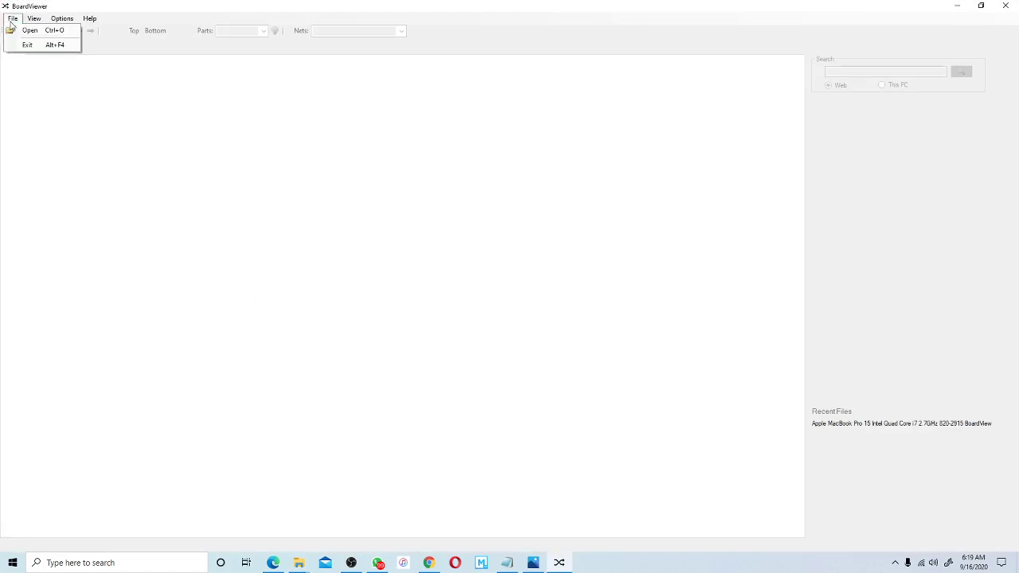
left_click(35, 32)
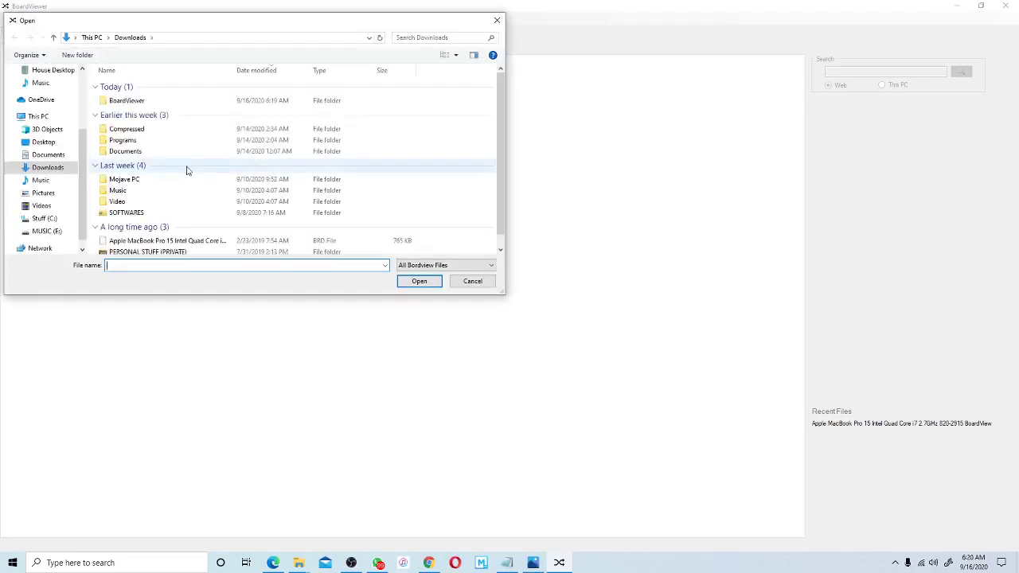
scroll(187, 170, "down", 1)
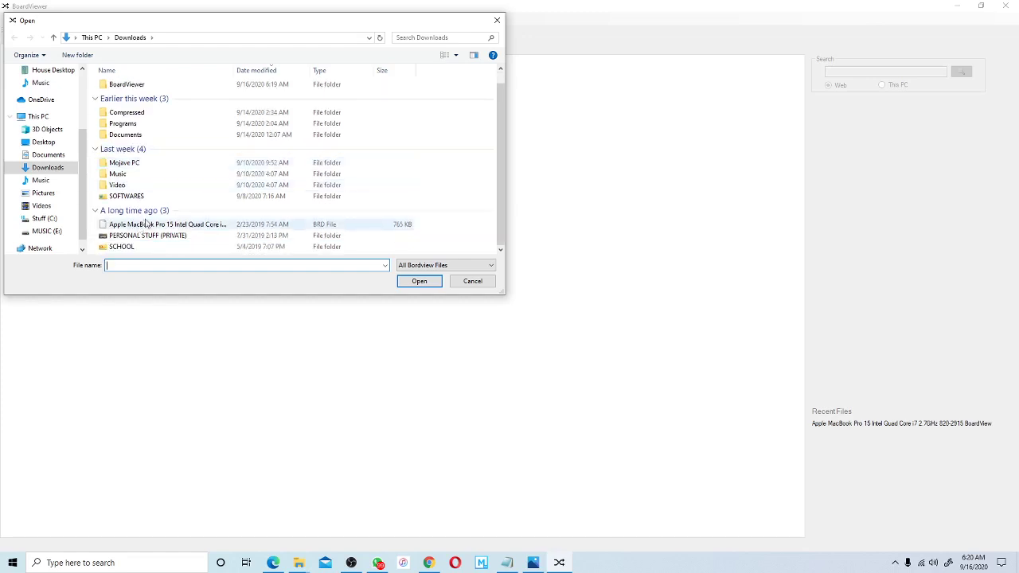
scroll(131, 231, "up", 1)
left_click(106, 242)
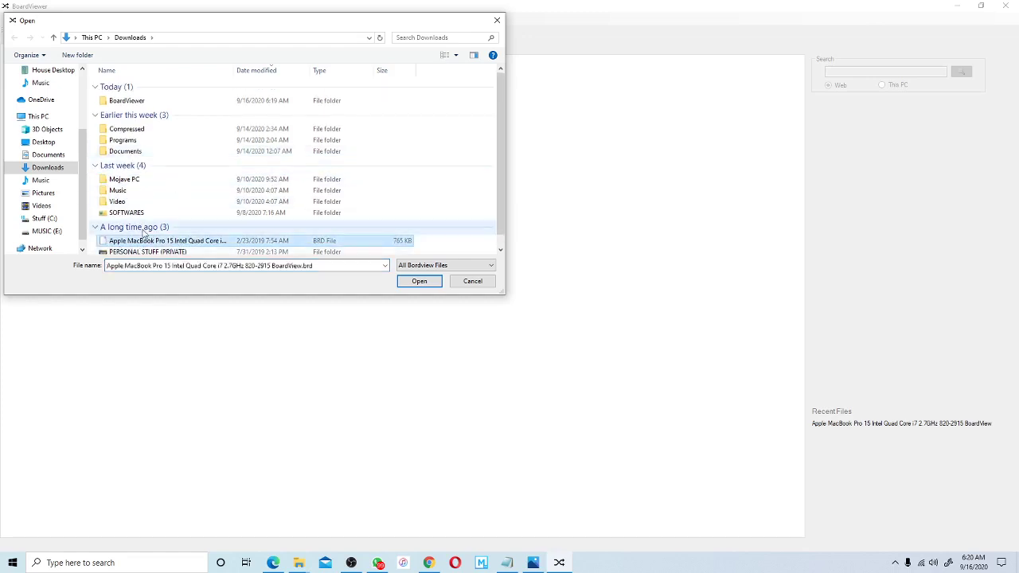
scroll(177, 200, "down", 1)
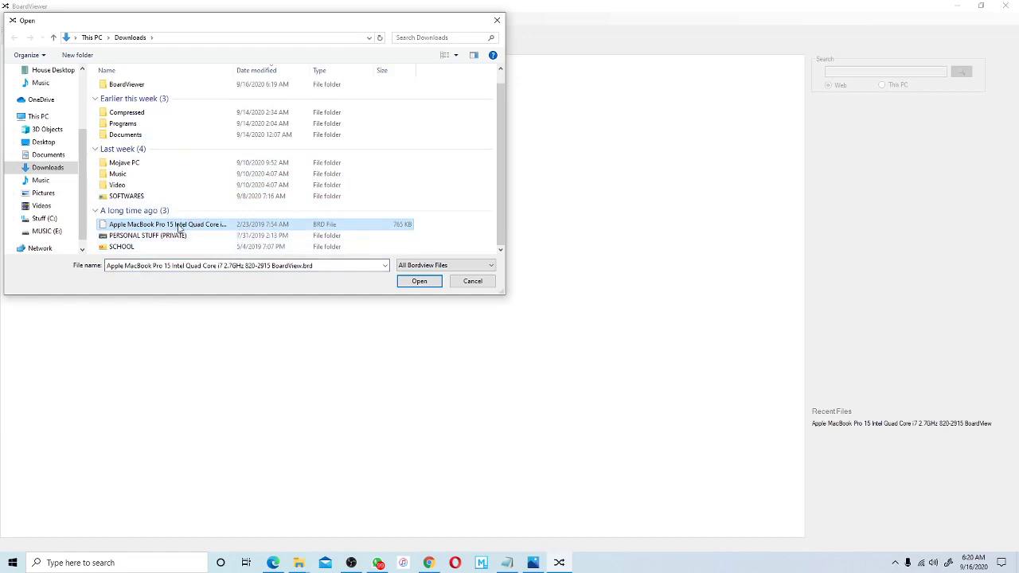
left_click(419, 282)
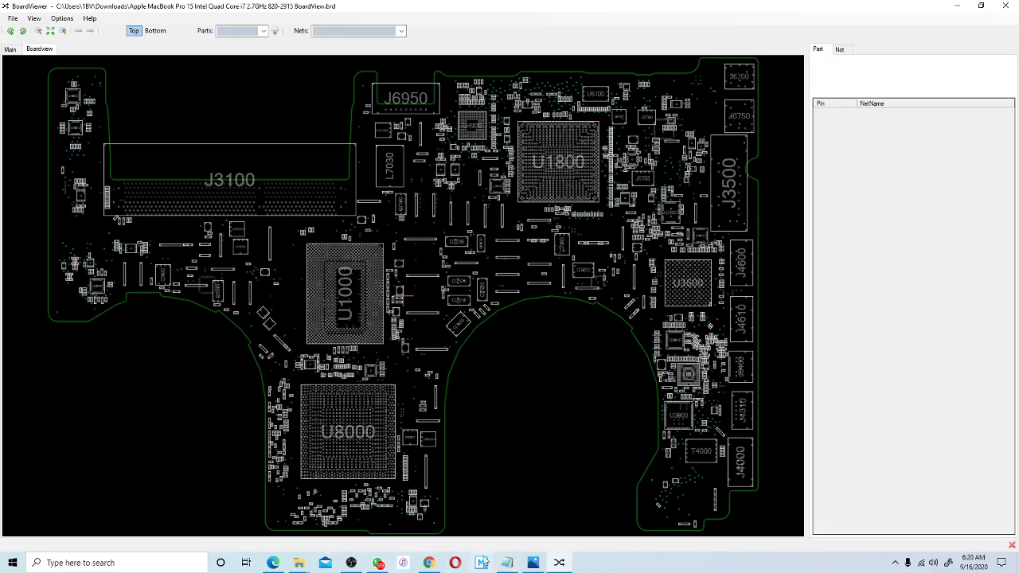
Compare the boardview layout with the logic board picture in the browser's image results and in the Photos window.
left_click(428, 563)
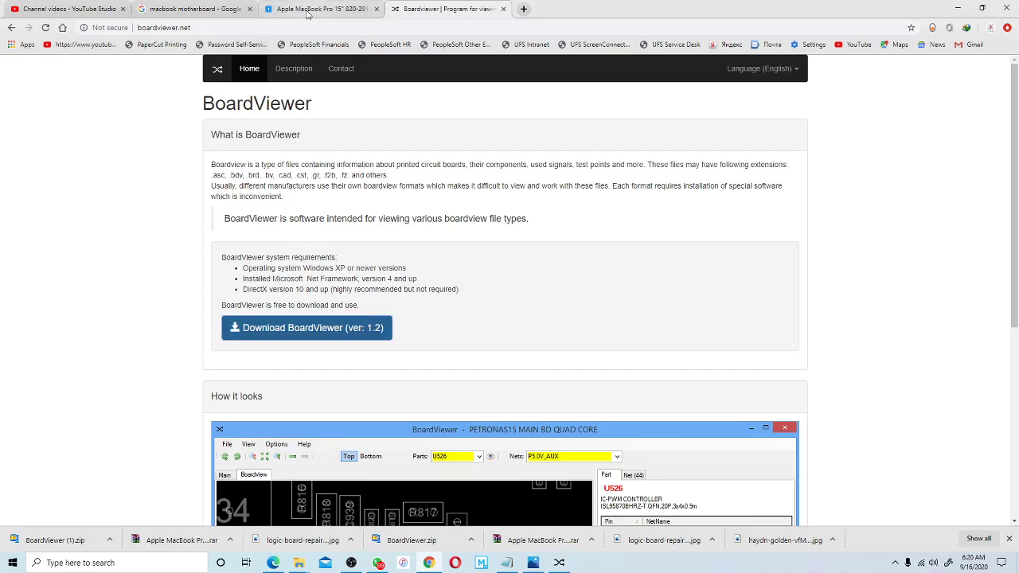
left_click(307, 9)
left_click(195, 8)
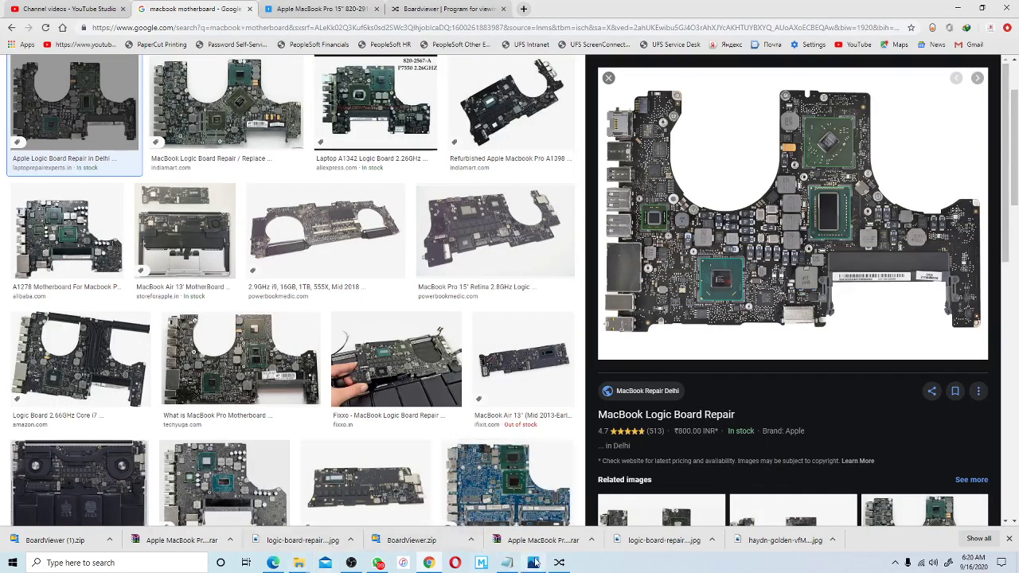
left_click(534, 563)
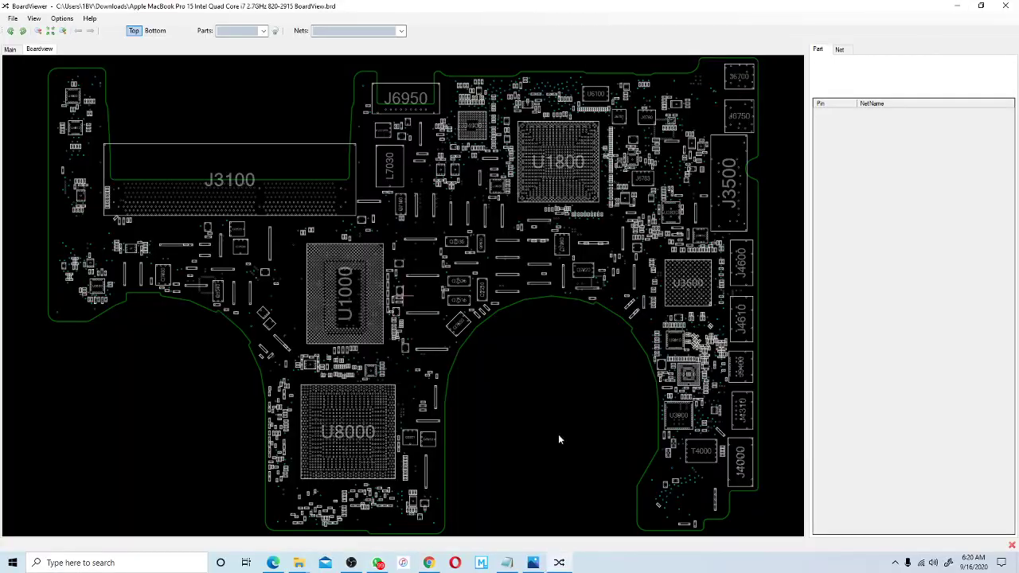
left_click(537, 563)
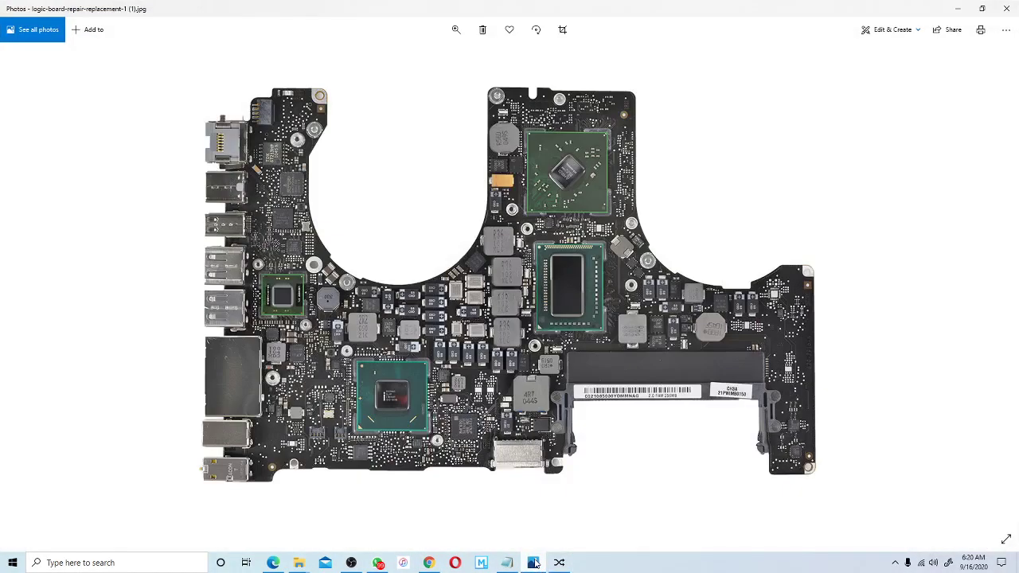
left_click(535, 563)
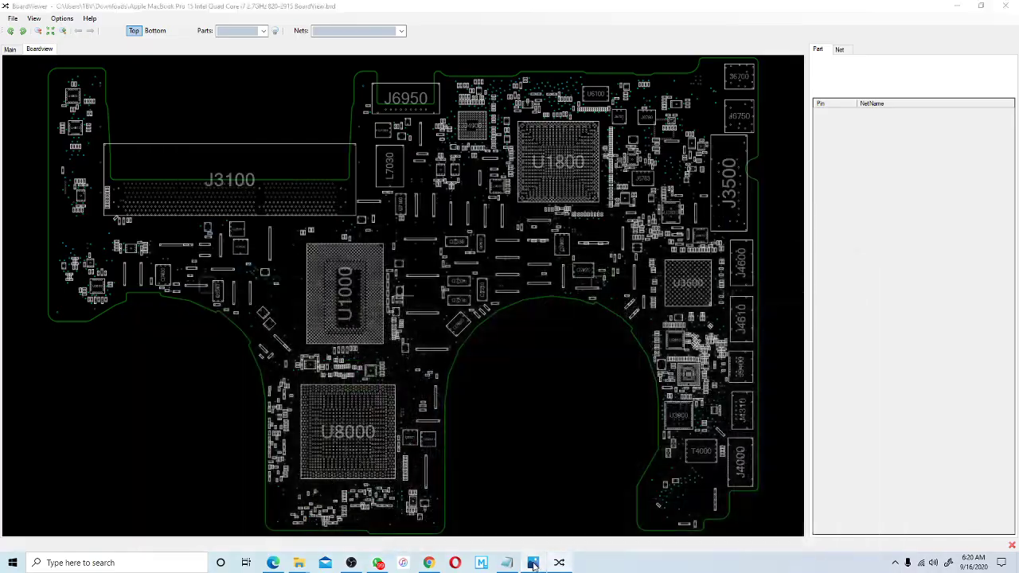
left_click(534, 562)
left_click(533, 563)
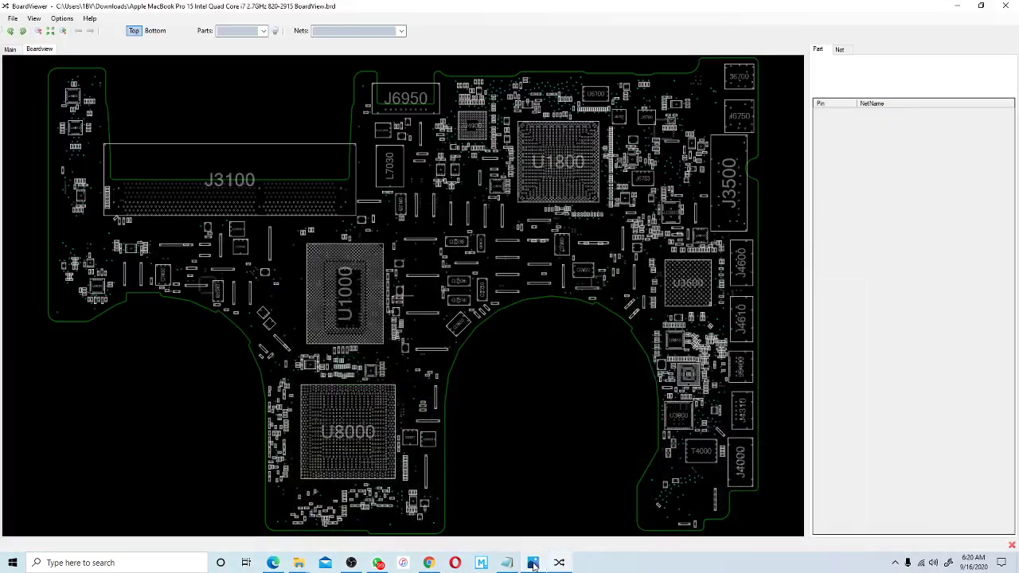
Flip the board layout vertically in BoardViewer and compare its orientation with the logic board photo.
left_click(35, 19)
left_click(89, 116)
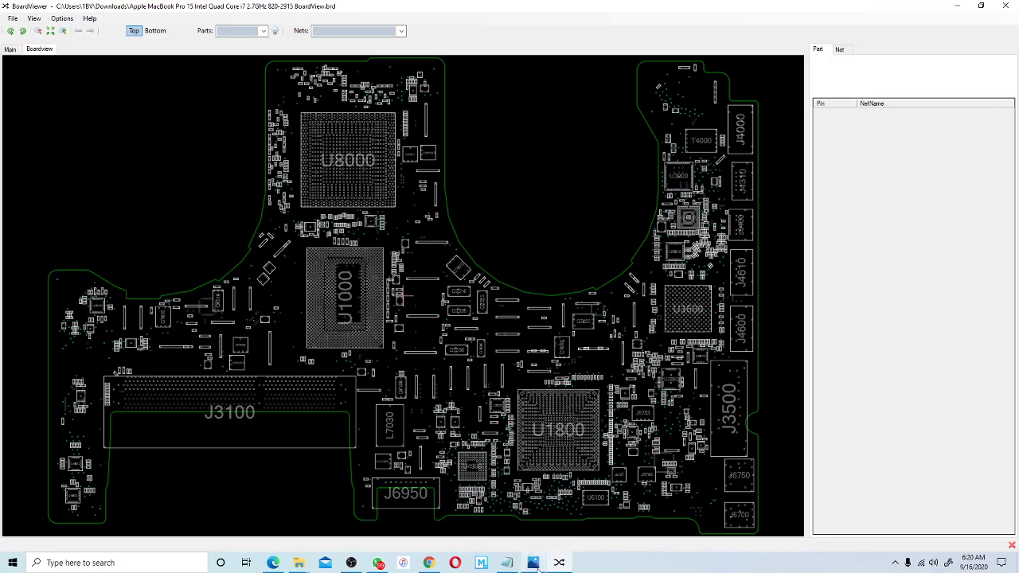
left_click(533, 563)
left_click(533, 563)
left_click(533, 563)
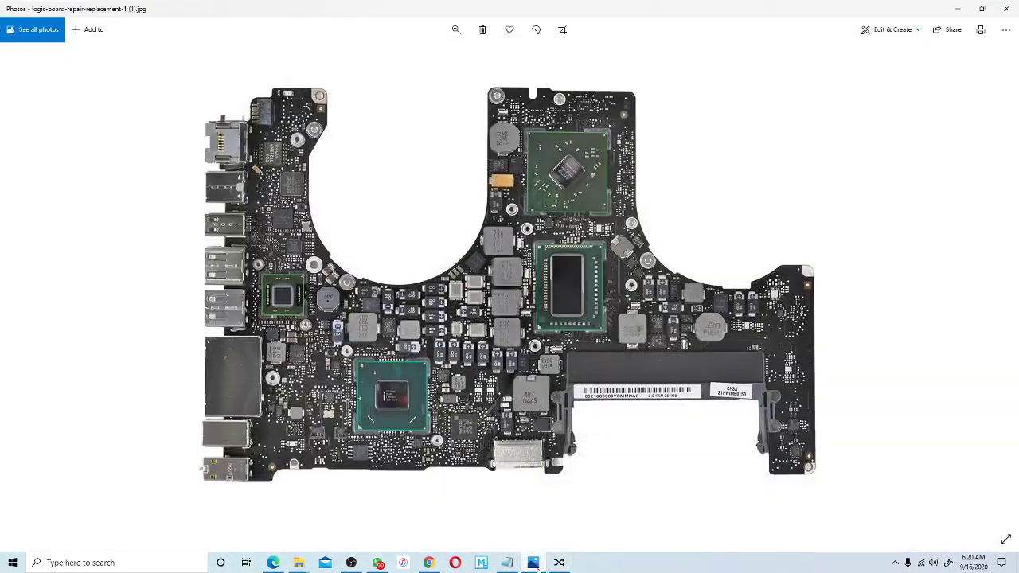
Check the logic board photo's orientation in Photos, then flip the board layout horizontally in BoardViewer.
left_click(533, 563)
left_click(533, 563)
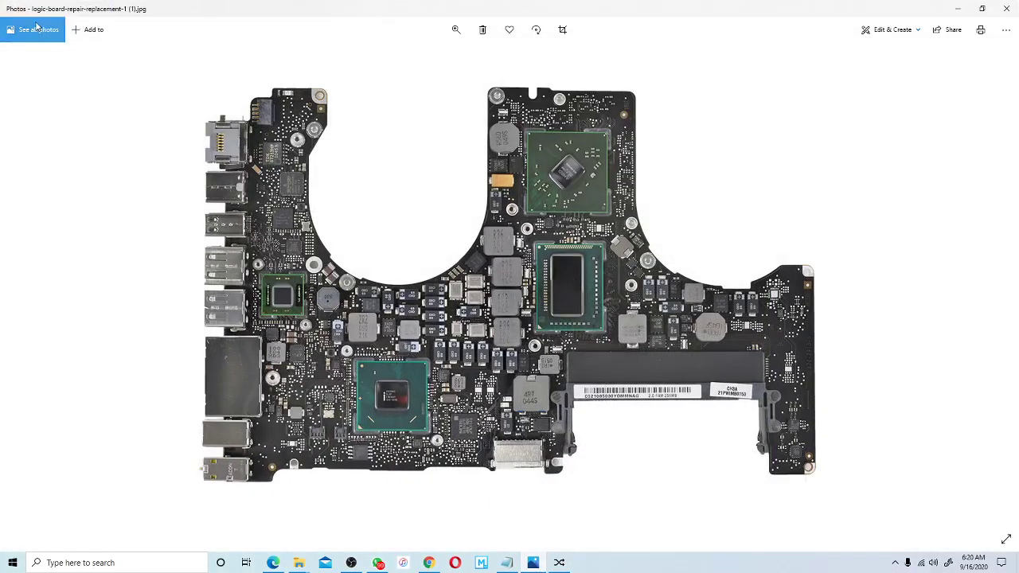
left_click(533, 563)
left_click(533, 563)
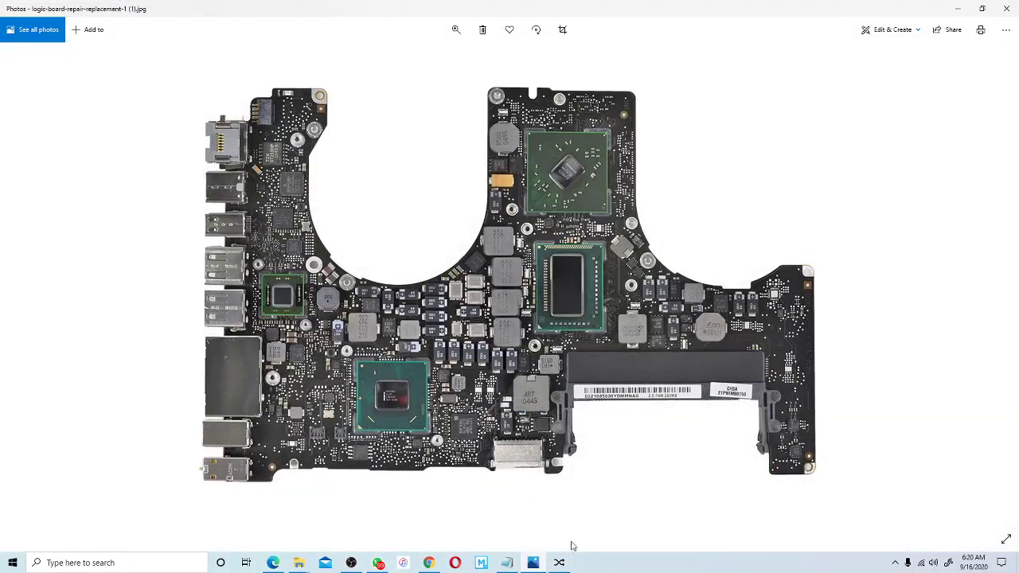
left_click(556, 563)
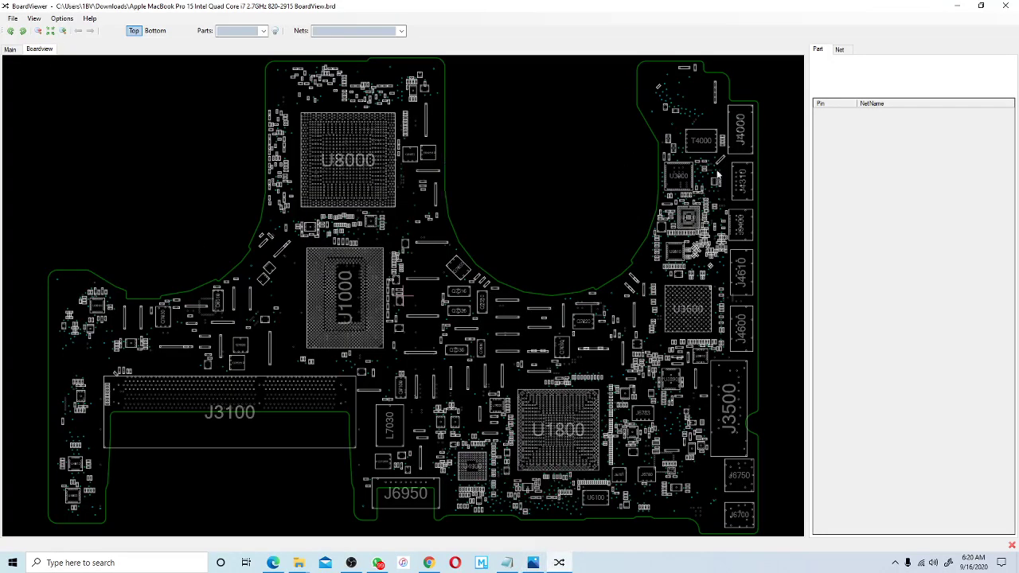
left_click(35, 19)
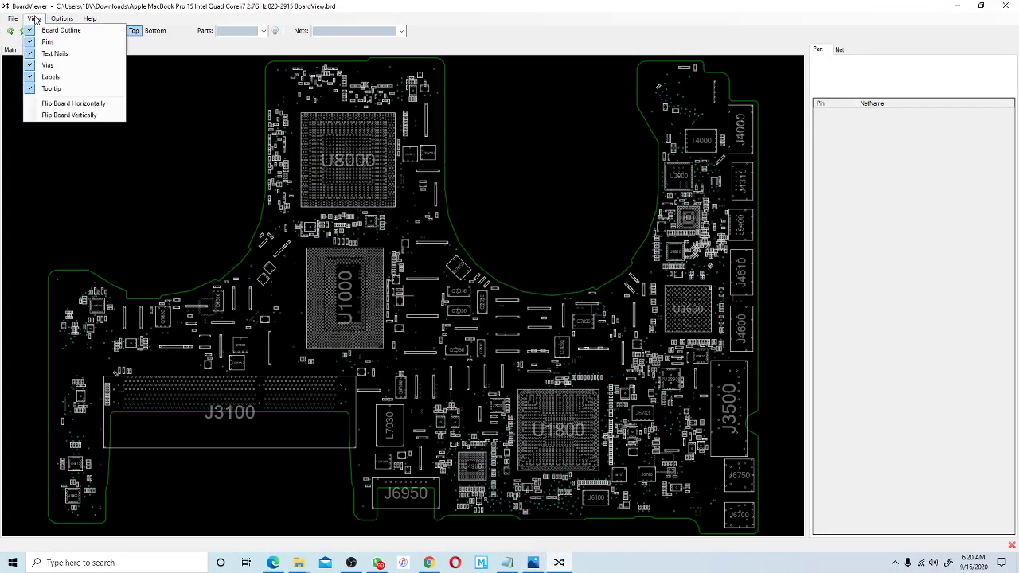
left_click(74, 104)
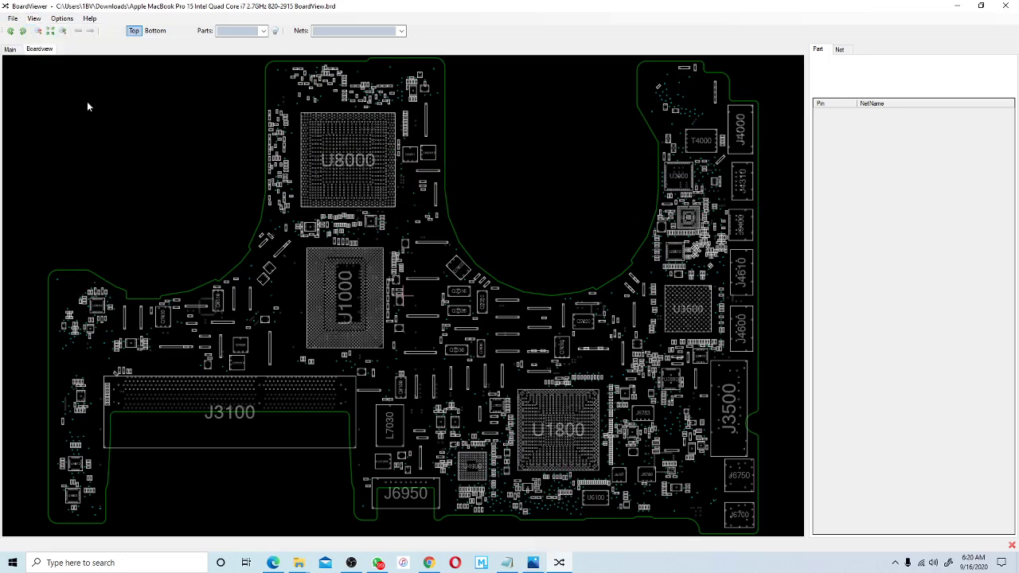
Compare the horizontally flipped boardview with the logic board photo in the Photos window.
left_click(536, 565)
left_click(533, 563)
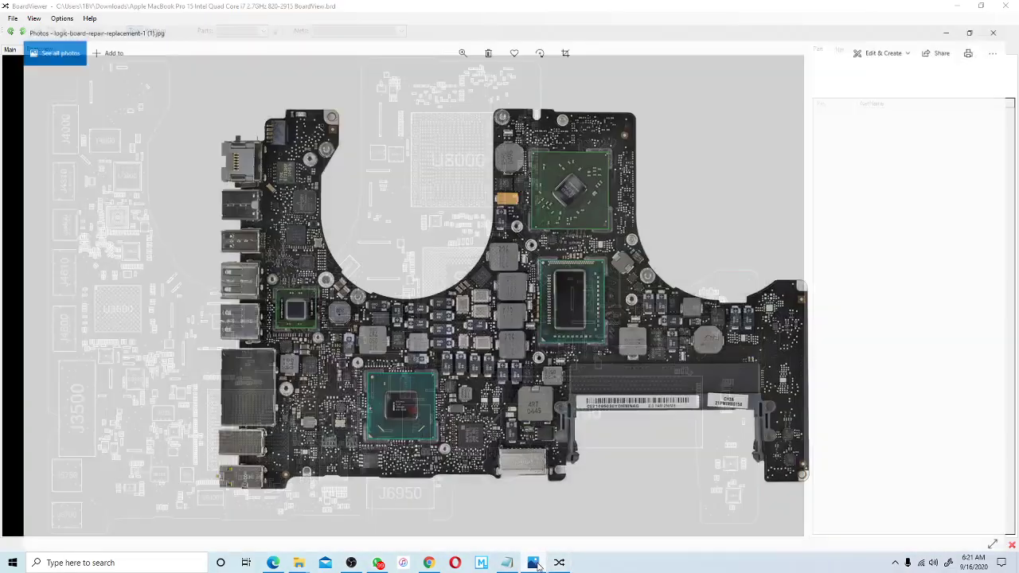
left_click(532, 563)
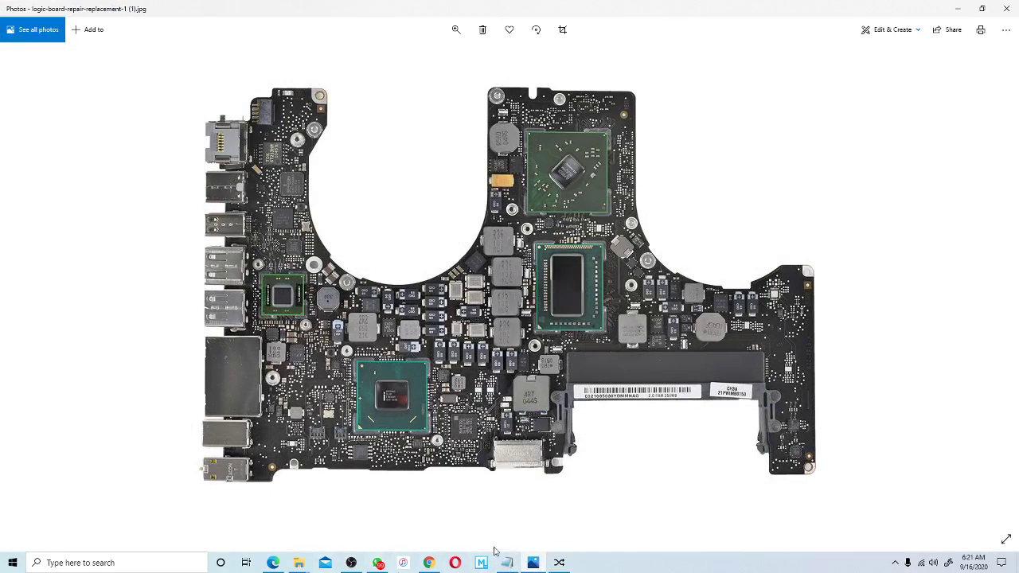
left_click(533, 562)
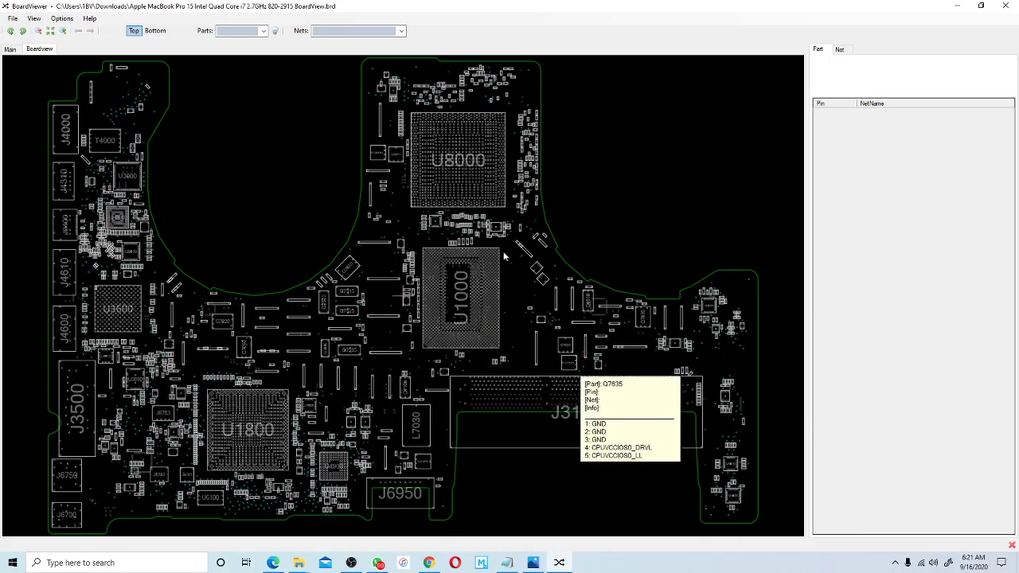
scroll(542, 219, "up", 2)
scroll(541, 219, "down", 1)
scroll(541, 225, "down", 2)
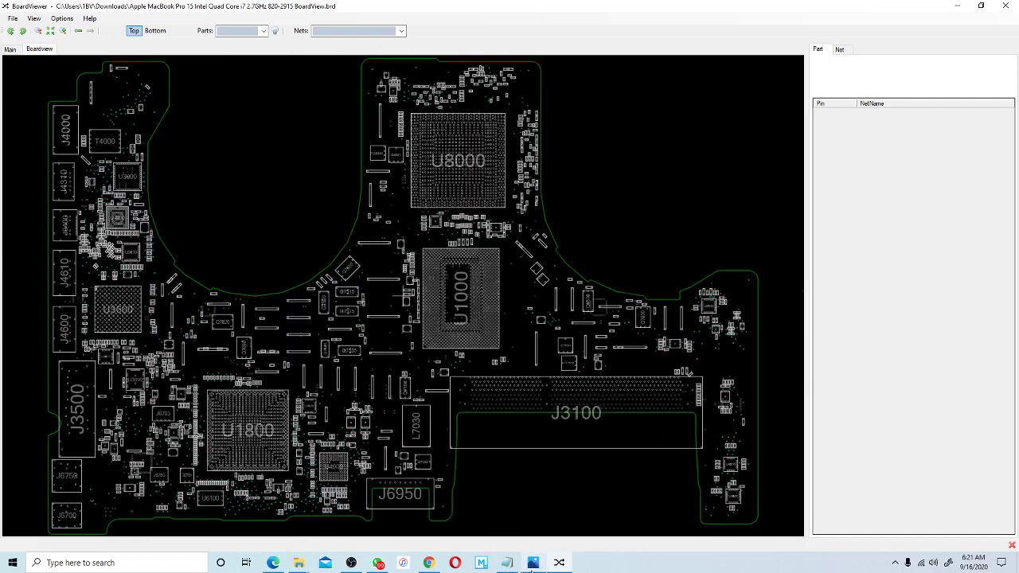
Enlarge the logic board photo in Photos to maximum and examine the small components beside the curved edge near the CPU.
left_click(534, 563)
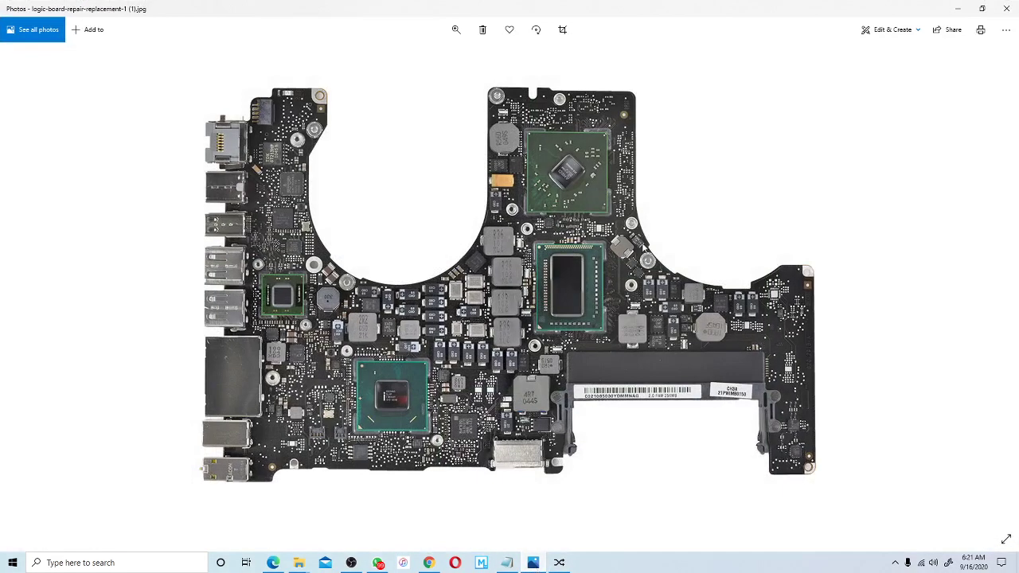
left_click(455, 29)
left_click(455, 30)
left_click_drag(411, 57, 459, 64)
left_click_drag(728, 166, 396, 157)
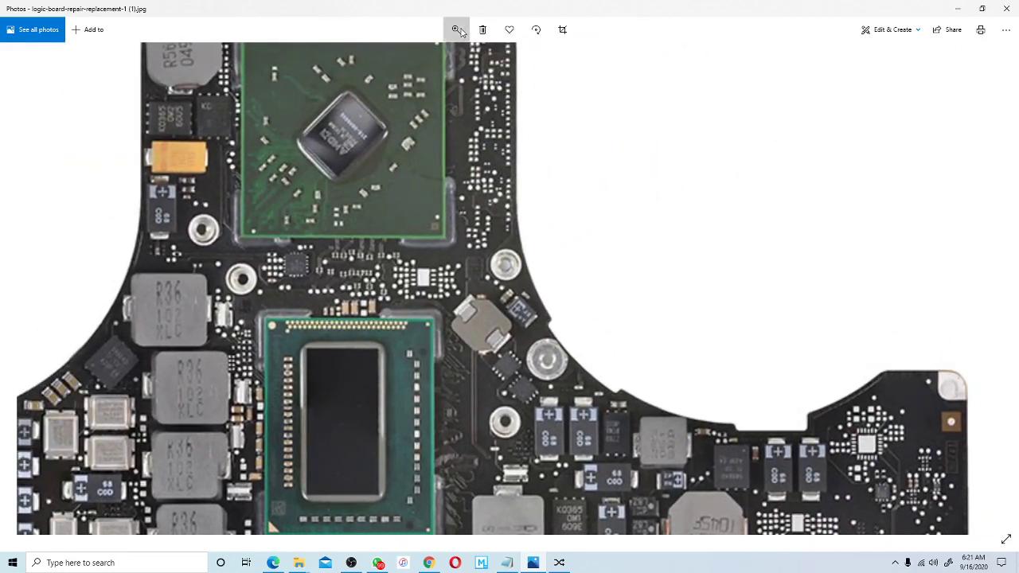
left_click(455, 29)
left_click_drag(459, 57, 527, 182)
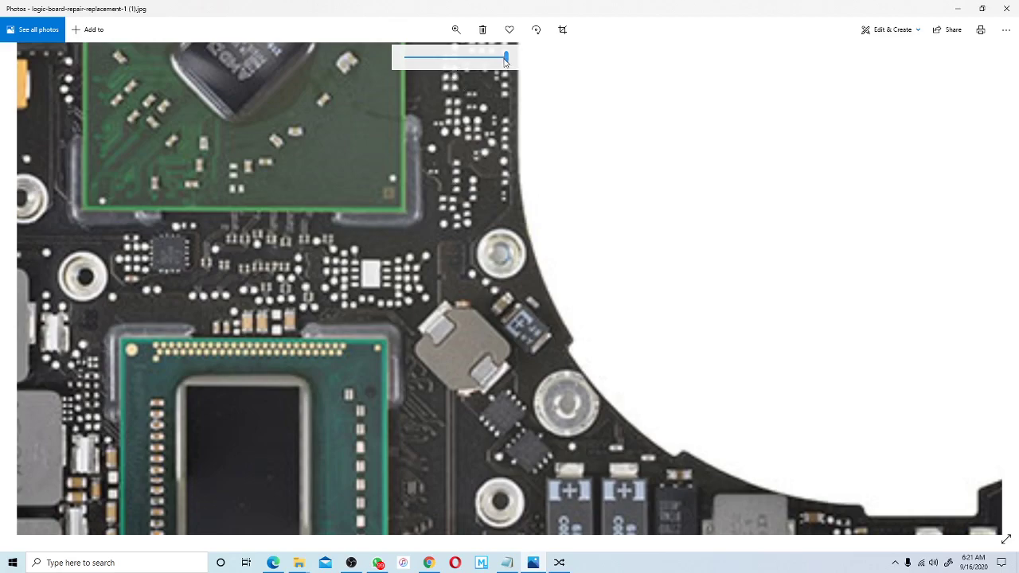
mouse_move(506, 64)
left_mouse_down()
mouse_move(412, 68)
mouse_move(509, 66)
left_mouse_up()
left_click_drag(676, 125, 400, 236)
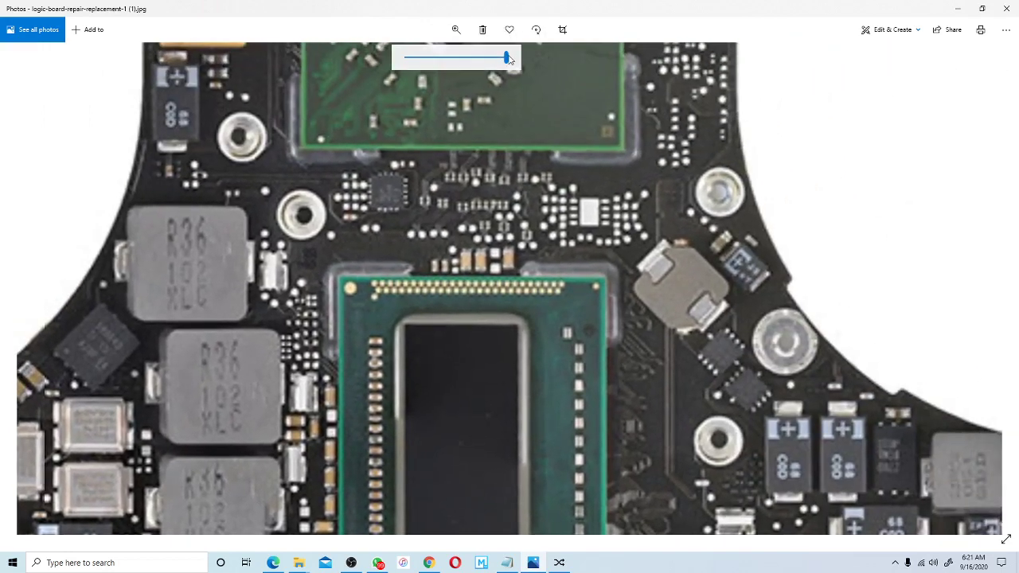
Switch to BoardViewer, locate the matching area beside the curved board edge right of U1000, and select capacitor C9560.
left_click(559, 562)
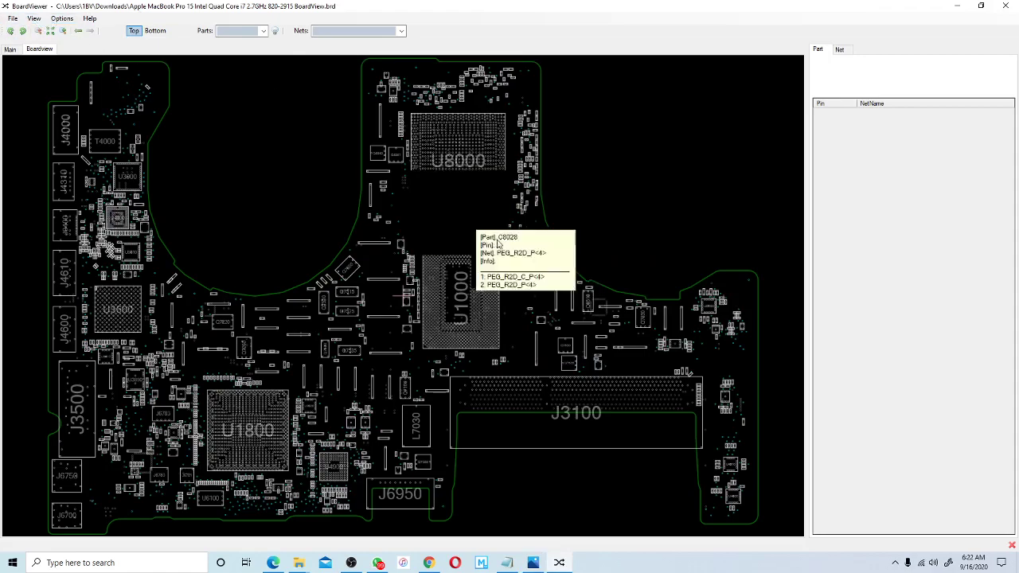
scroll(546, 282, "up", 4)
scroll(548, 282, "up", 1)
scroll(471, 332, "down", 2)
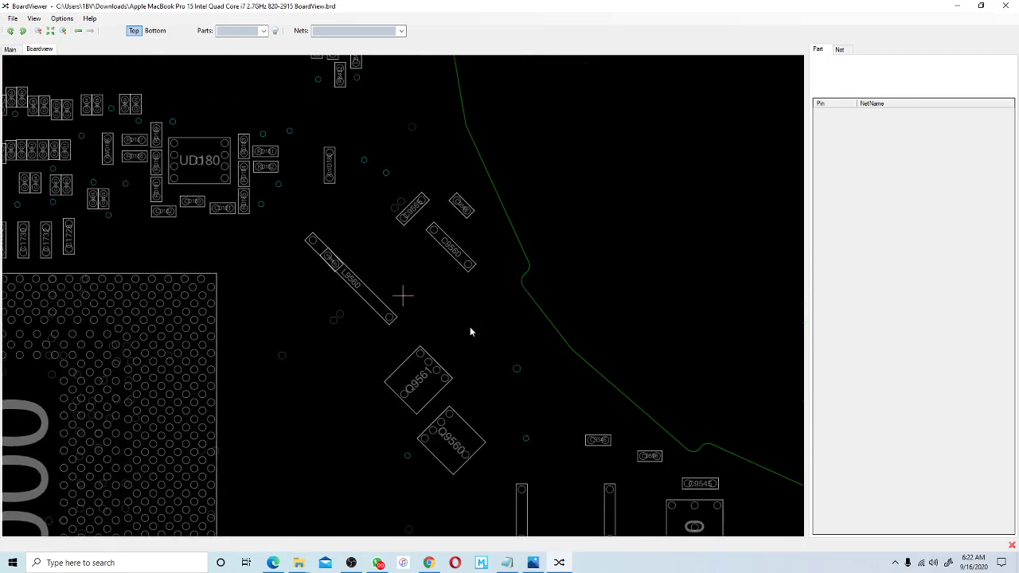
scroll(469, 332, "up", 4)
left_click_drag(424, 248, 437, 480)
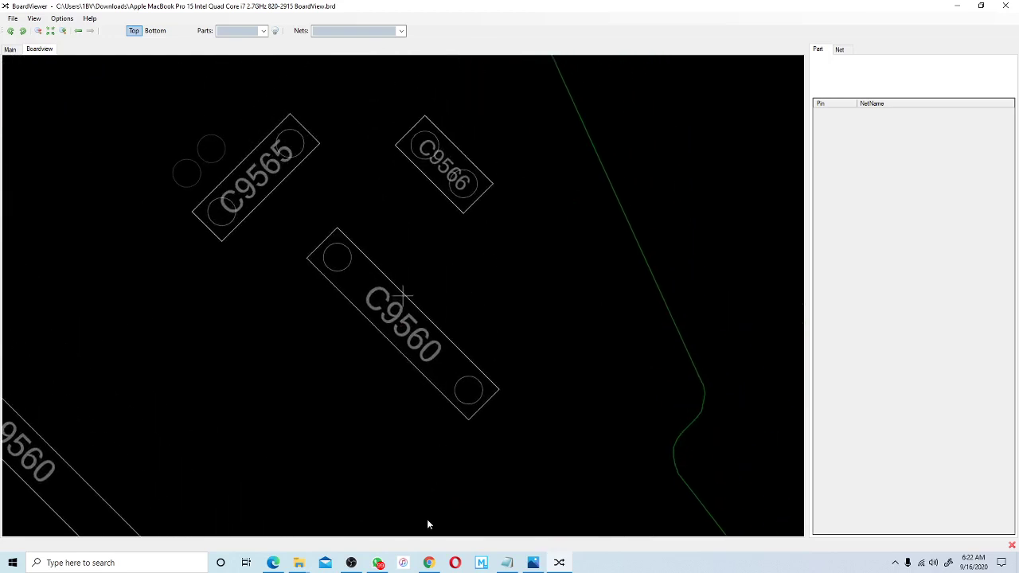
left_click(406, 341)
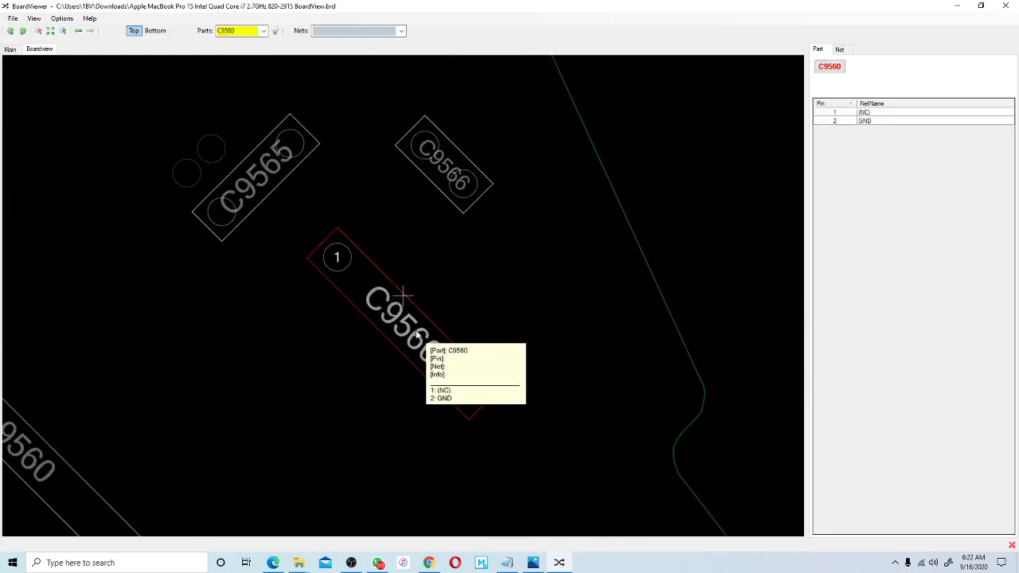
Compare C9560 and its neighbours C9565 and C9566 in the boardview with the same components in the enlarged board photo.
left_click(536, 565)
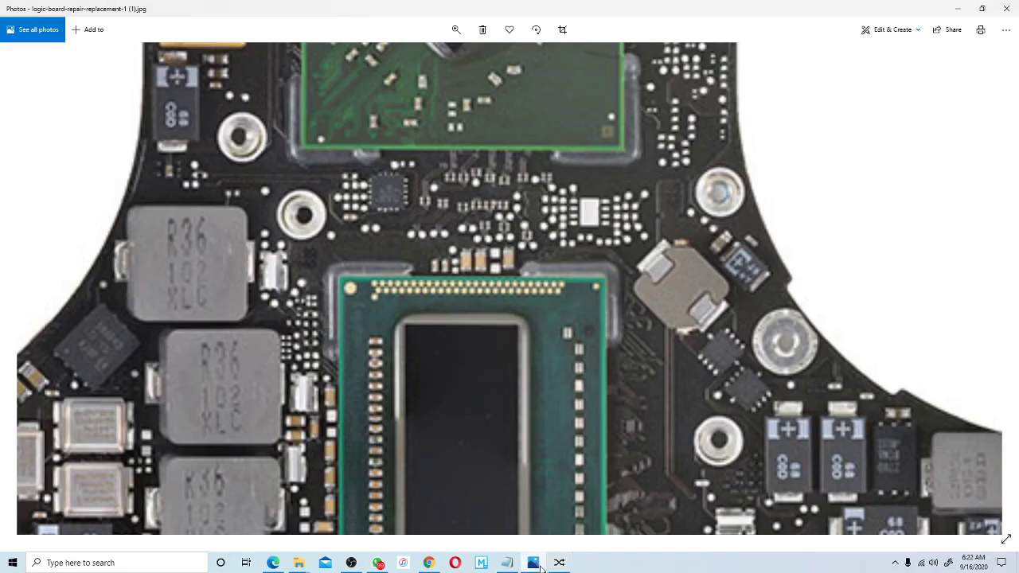
left_click_drag(715, 390, 577, 286)
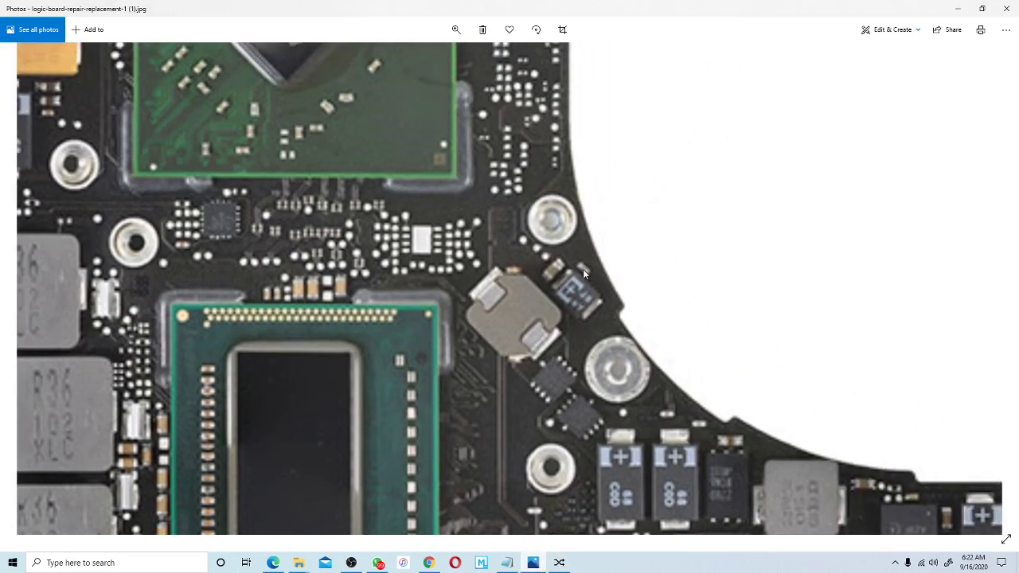
left_click(536, 564)
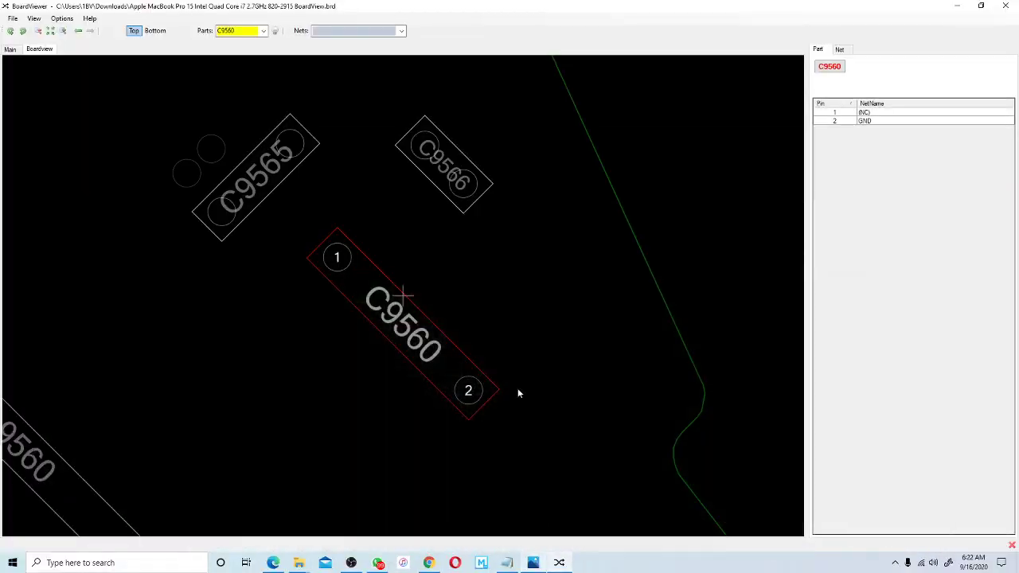
mouse_move(442, 138)
mouse_move(268, 195)
left_click(535, 563)
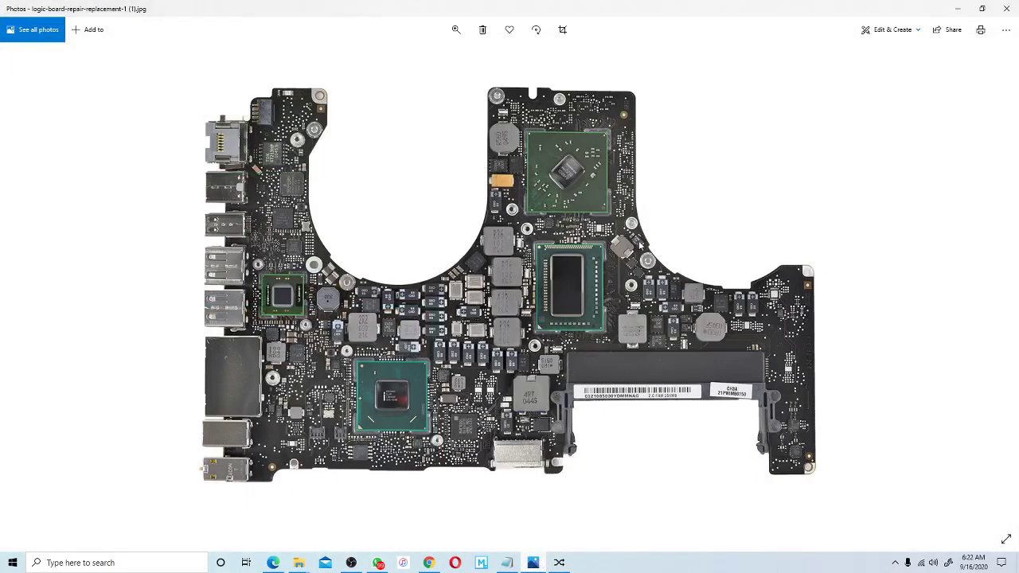
left_click(456, 29)
left_click_drag(408, 57, 527, 67)
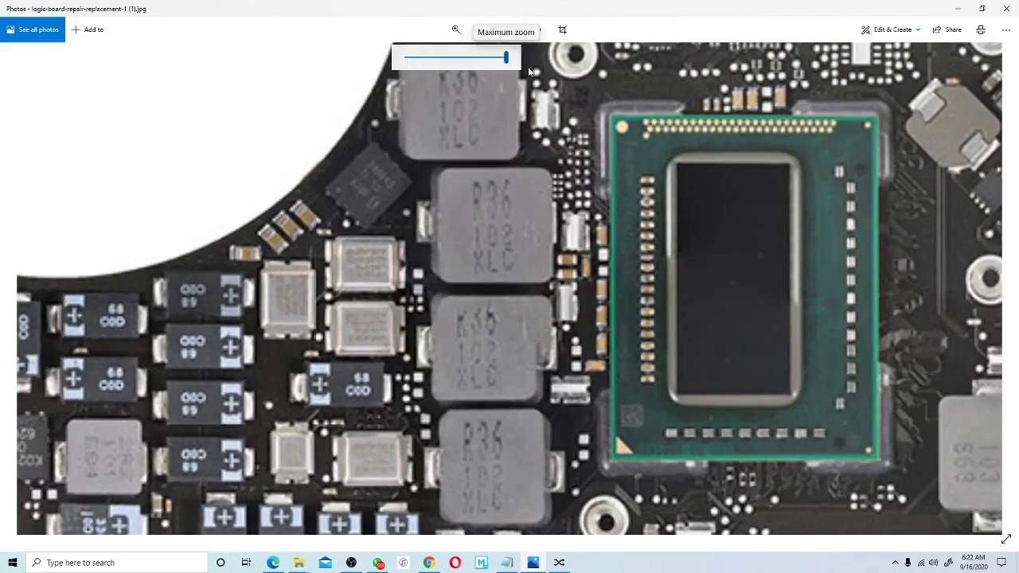
left_click_drag(717, 287, 222, 326)
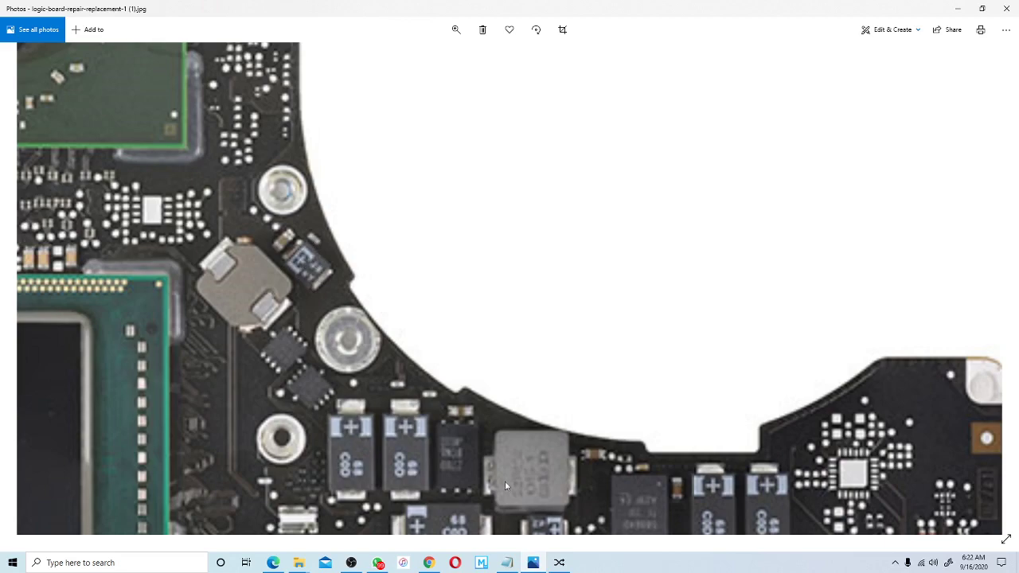
left_click(533, 563)
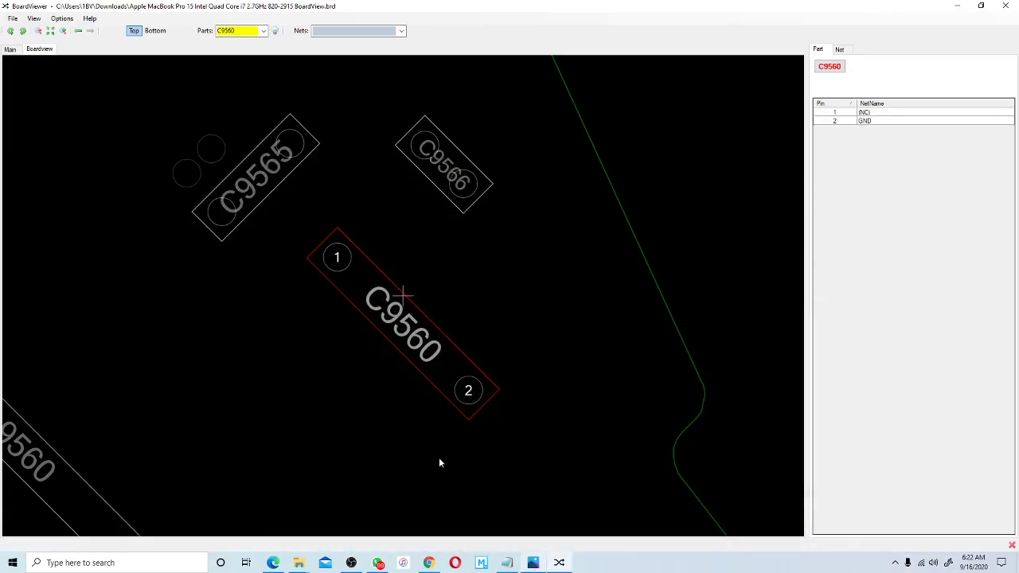
Copy the part name C9560 of the selected capacitor in BoardViewer.
scroll(301, 355, "down", 2)
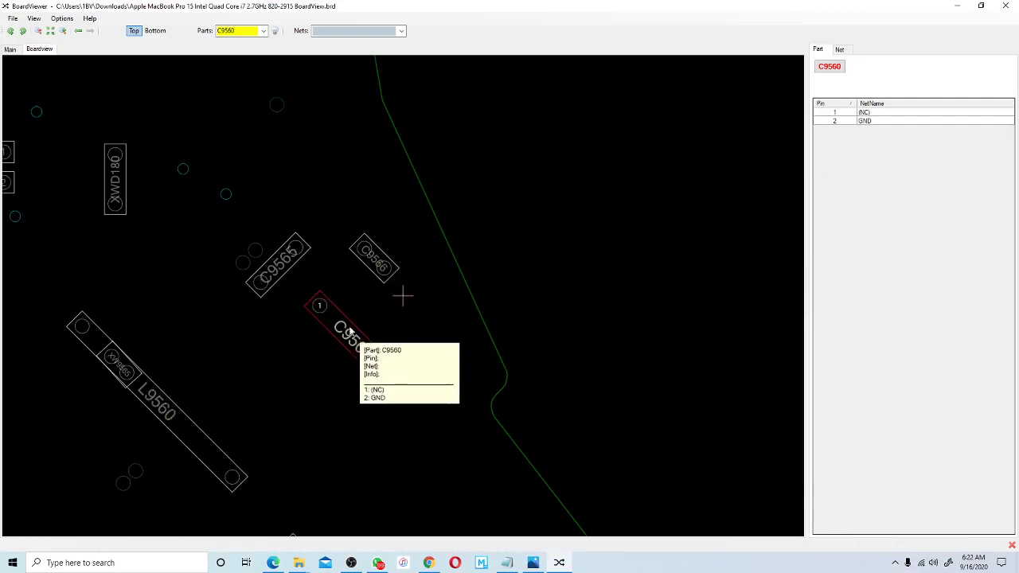
left_click(253, 31)
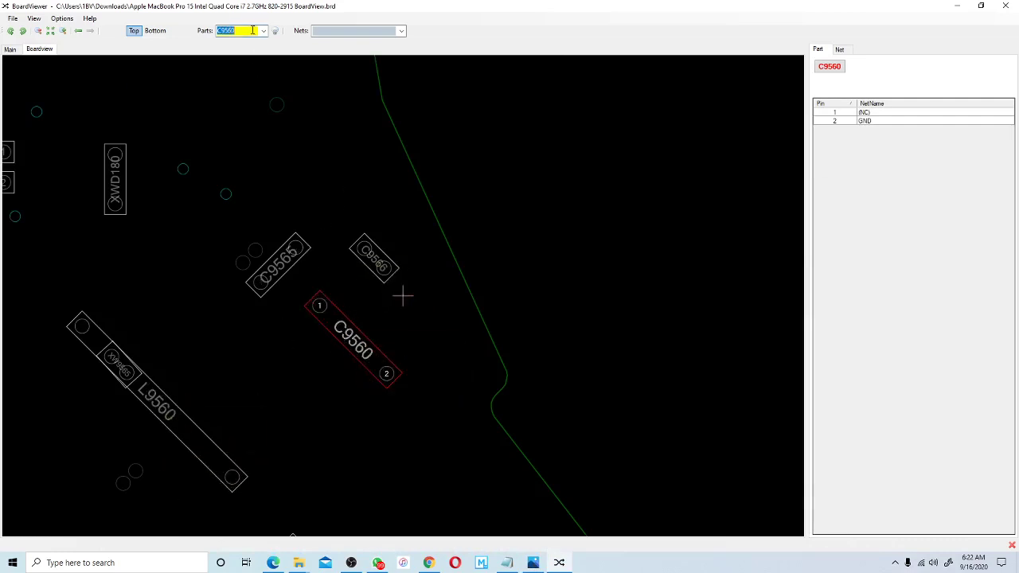
right_click(228, 30)
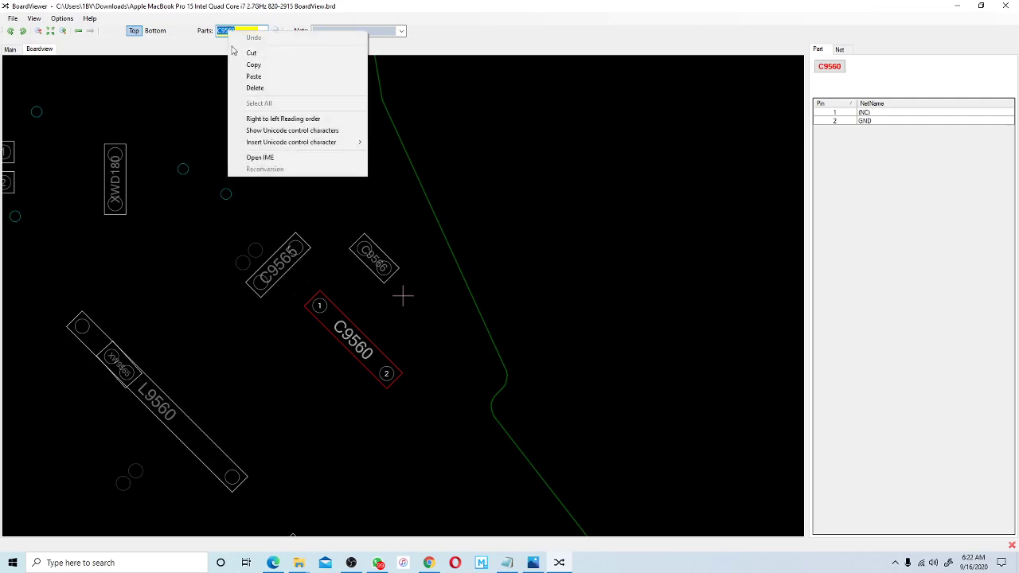
left_click(253, 67)
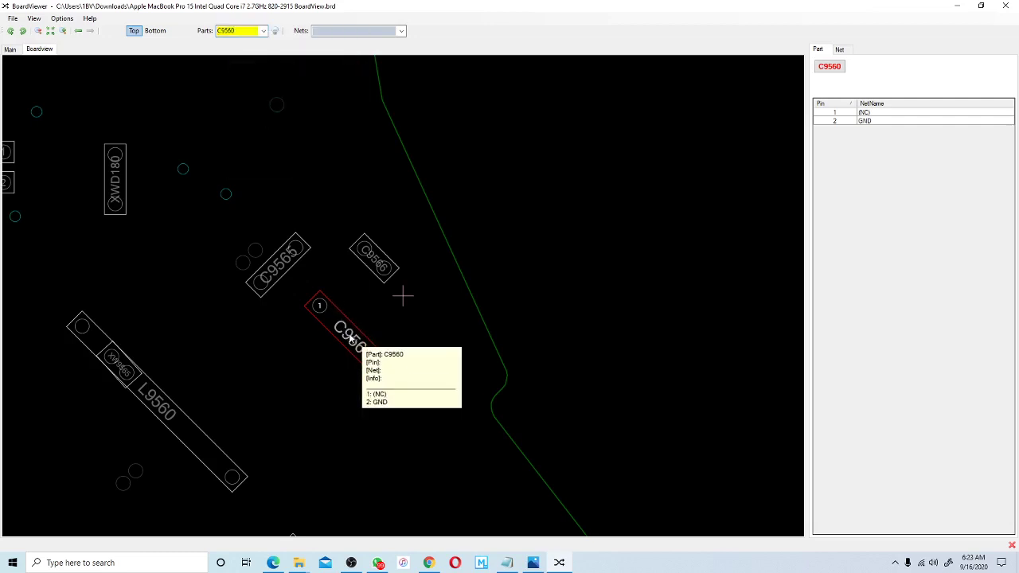
left_click(240, 32)
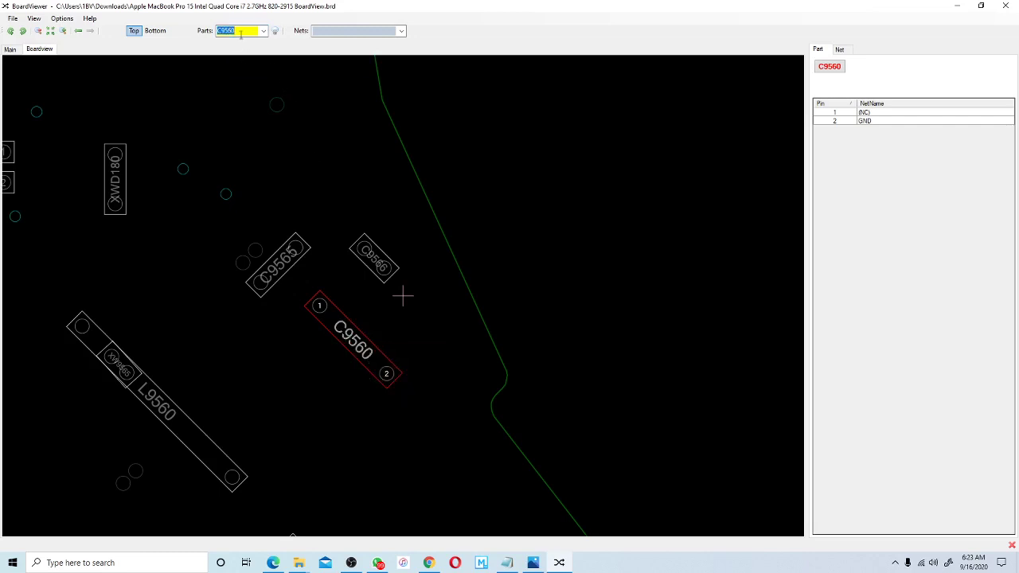
left_click(235, 32)
left_click_drag(236, 30, 211, 31)
right_click(220, 32)
left_click(255, 62)
Switch to the 820-2915-A schematic PDF in Edge, search for C9560 and examine the capacitor's circuit up close.
left_click(273, 563)
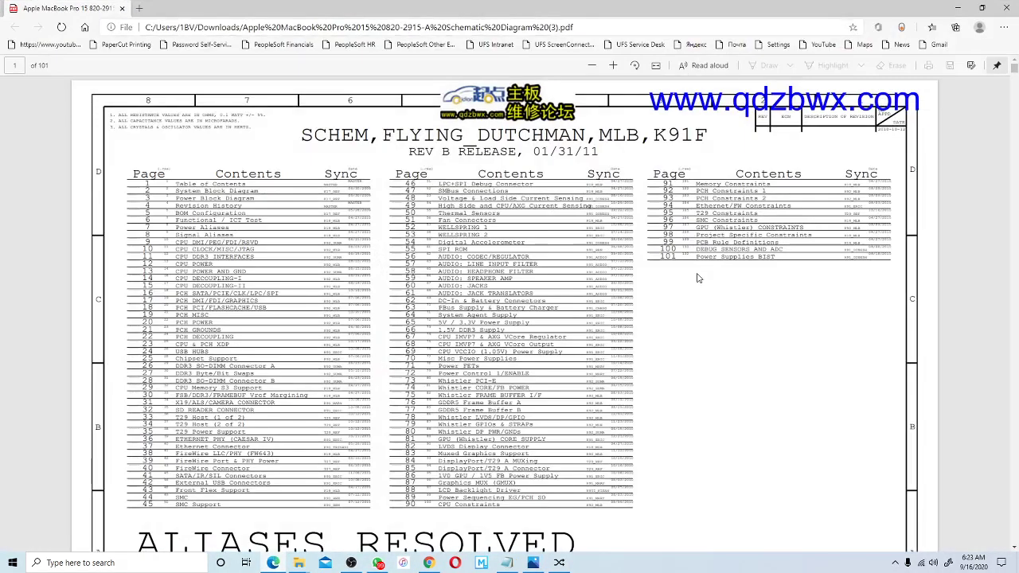
key("ctrl+f")
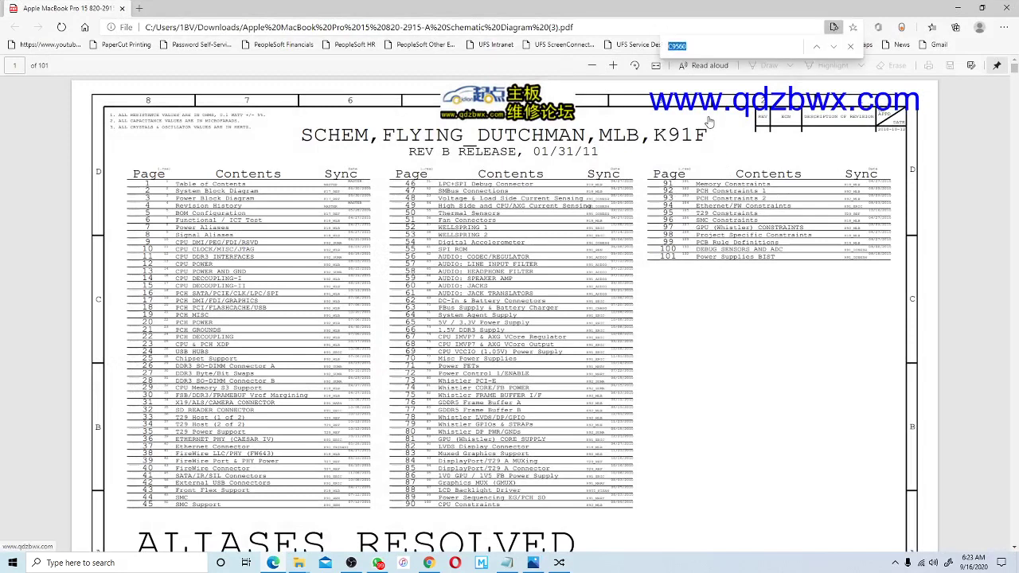
key("Return")
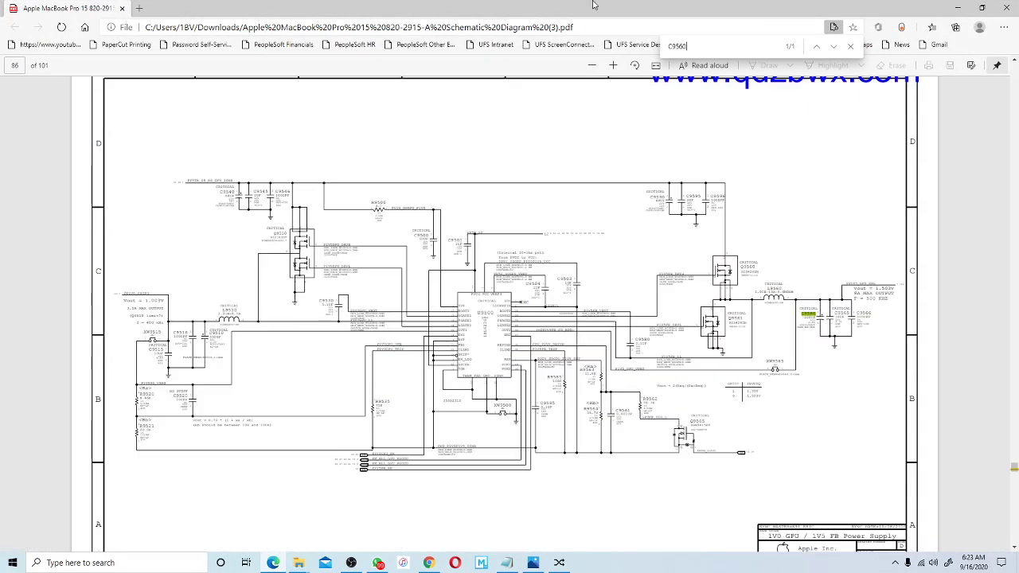
scroll(505, 314, "up", 2)
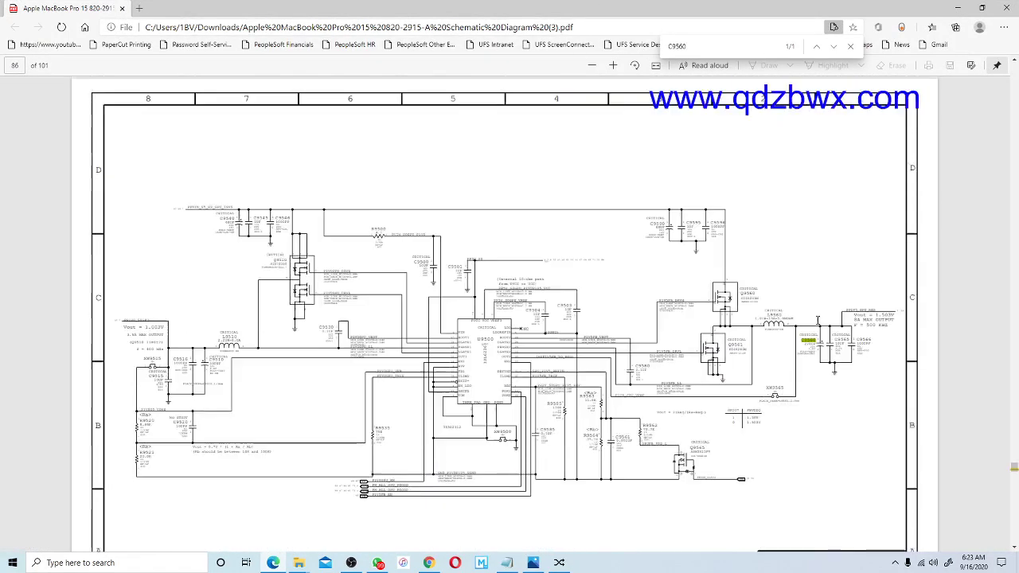
scroll(504, 314, "down", 2)
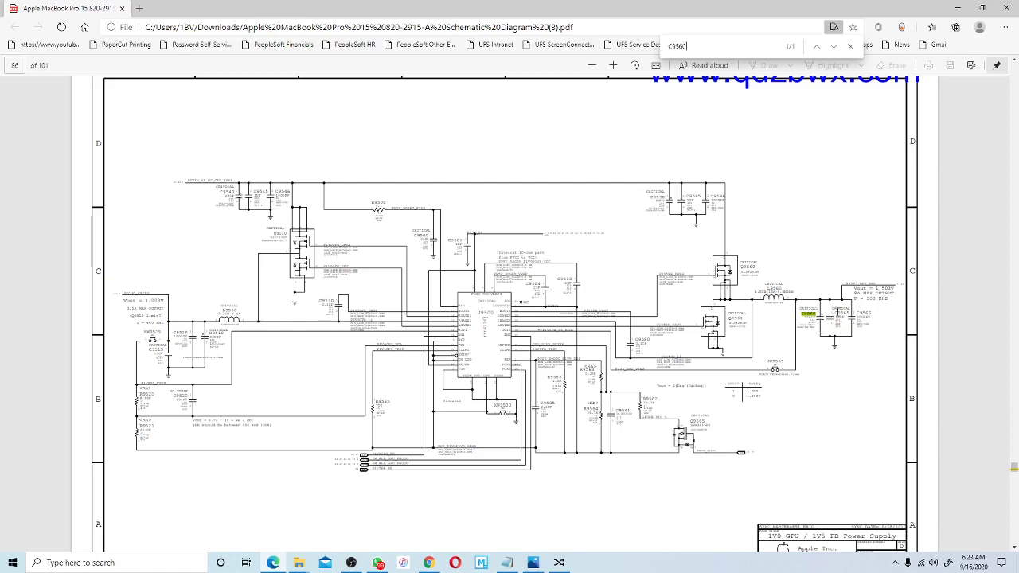
scroll(838, 319, "up", 5, "ctrl")
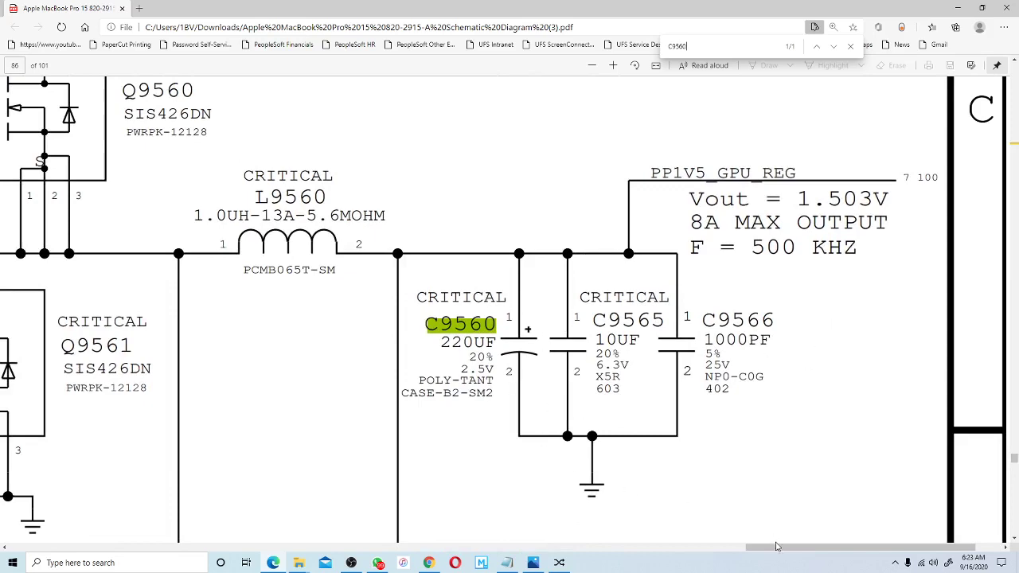
Examine the schematic around C9560, from transistors Q9560 and Q9561 through inductor L9560 to the PP1V5_GPU_REG output and capacitors C9565 and C9566.
left_click_drag(777, 547, 658, 548)
scroll(787, 535, "right", 2)
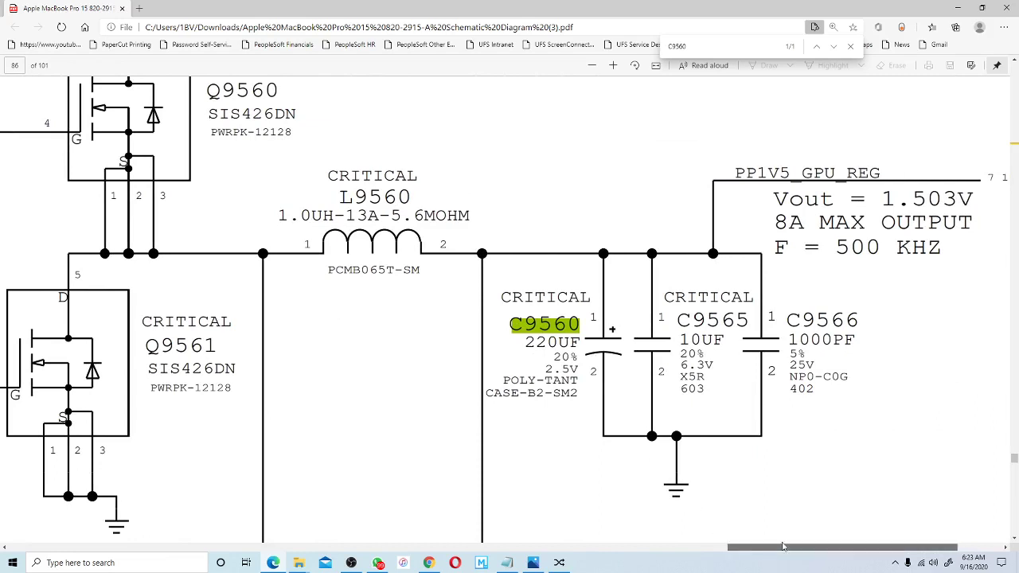
scroll(780, 549, "right", 3)
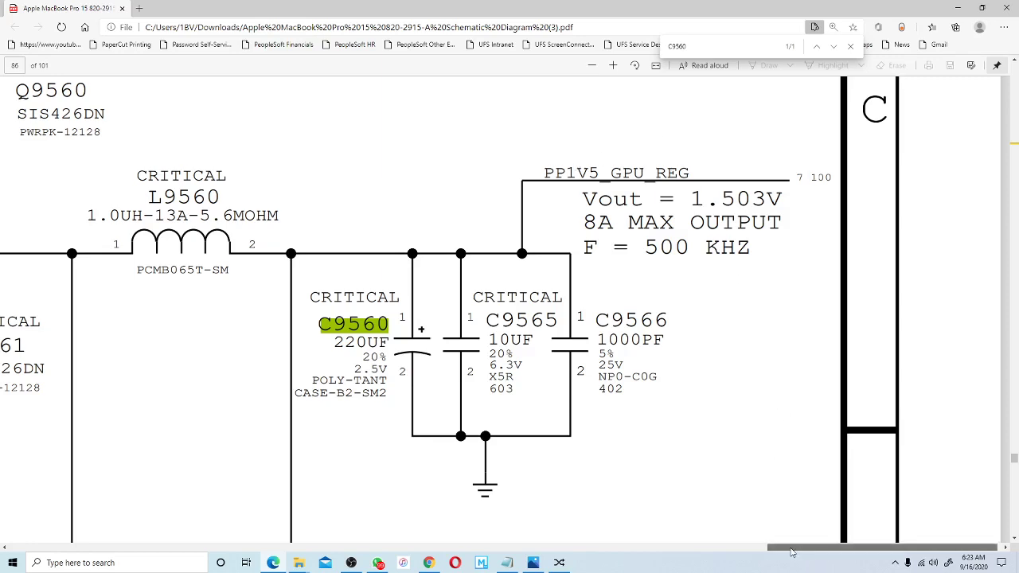
left_click_drag(802, 557, 649, 560)
scroll(531, 350, "up", 1)
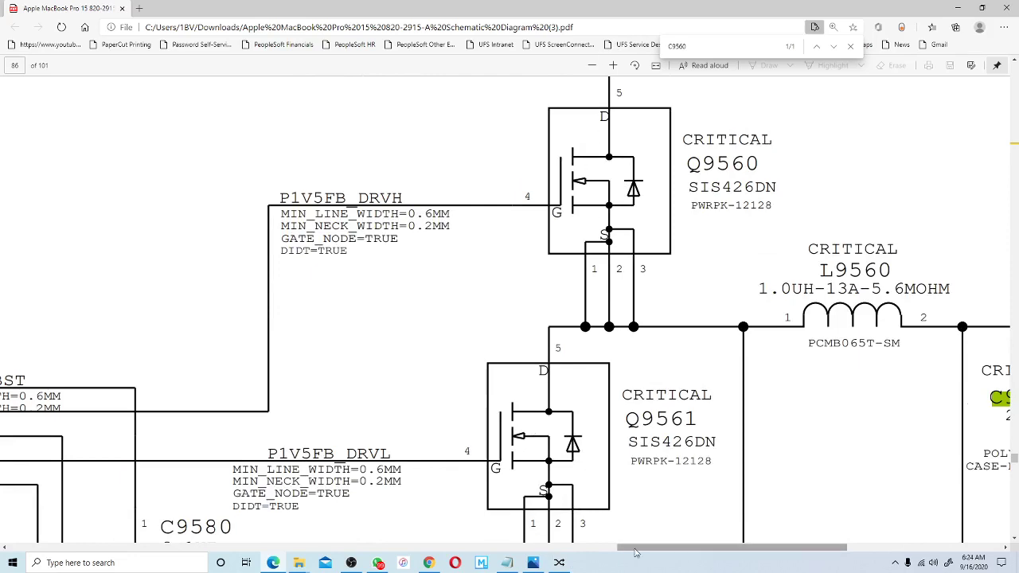
left_click_drag(634, 548, 723, 545)
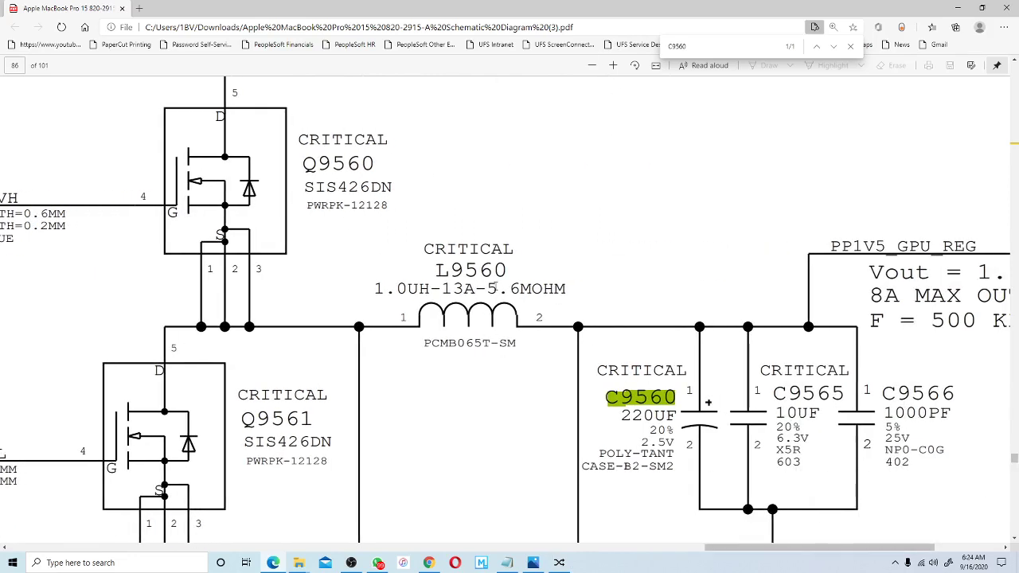
left_click_drag(758, 547, 776, 531)
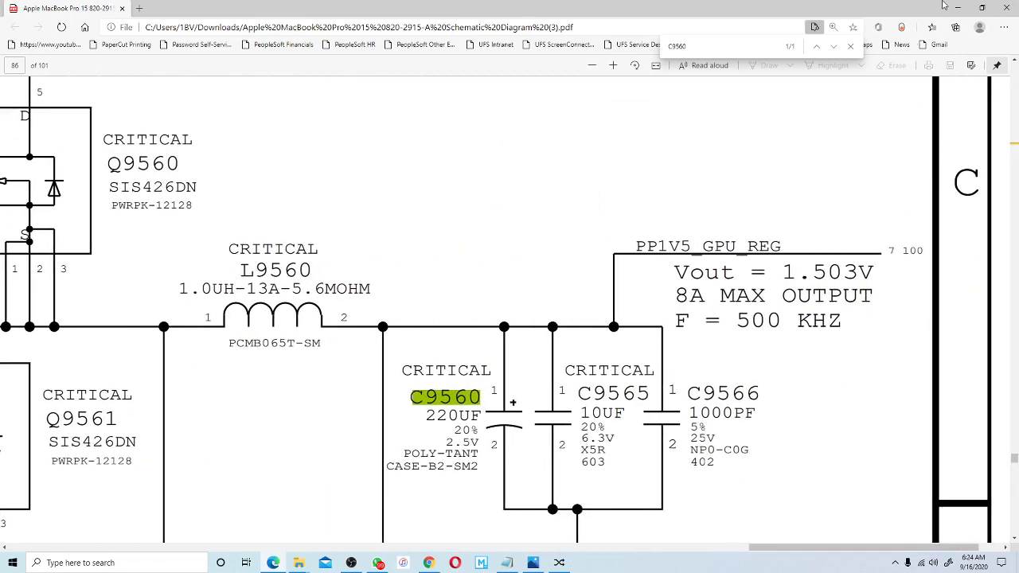
Switch back to BoardViewer and view the whole board to see where C9560 sits relative to U1000 and U8000.
key("alt+Tab")
scroll(385, 312, "down", 6)
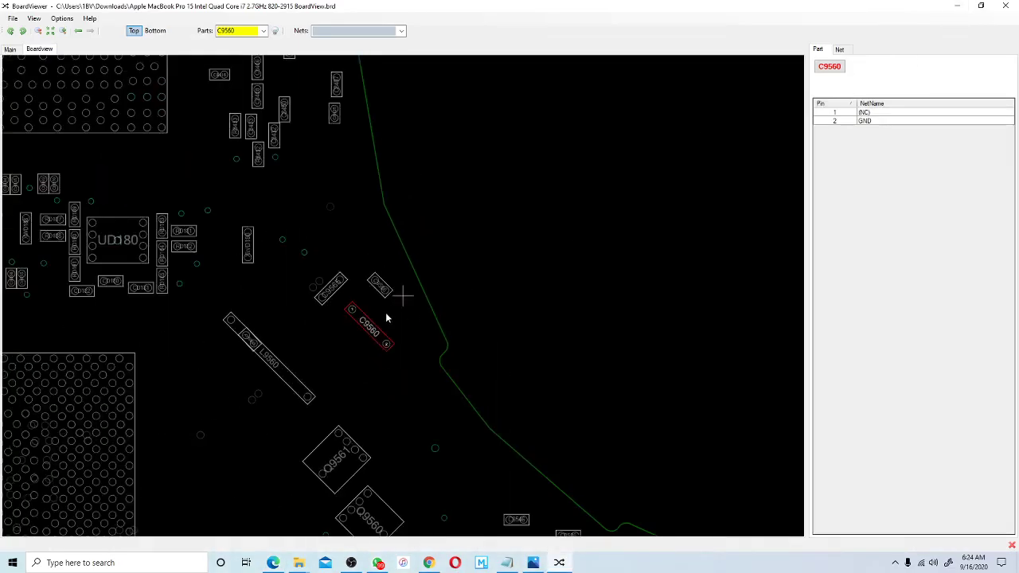
scroll(490, 256, "down", 2)
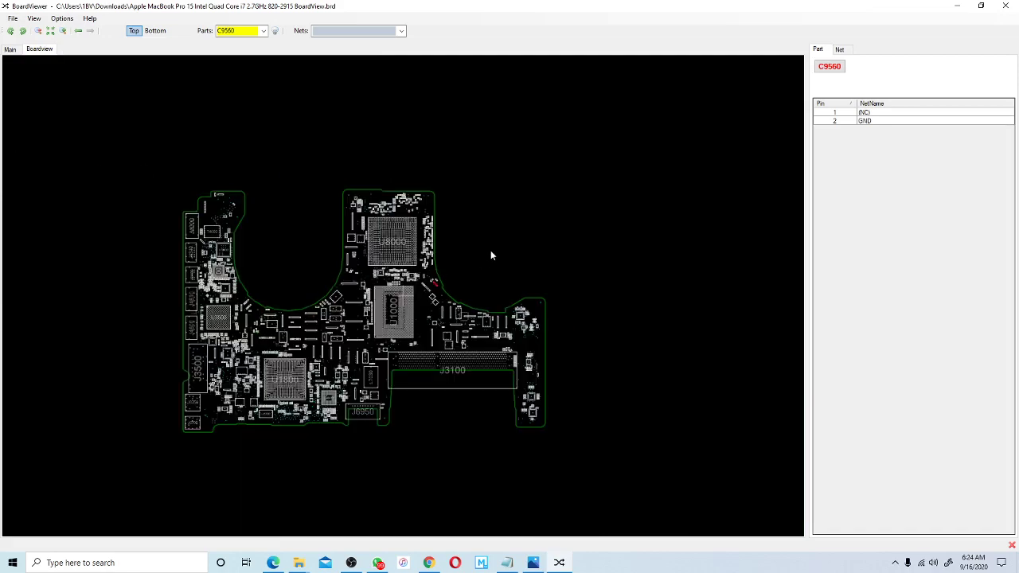
left_click(559, 558)
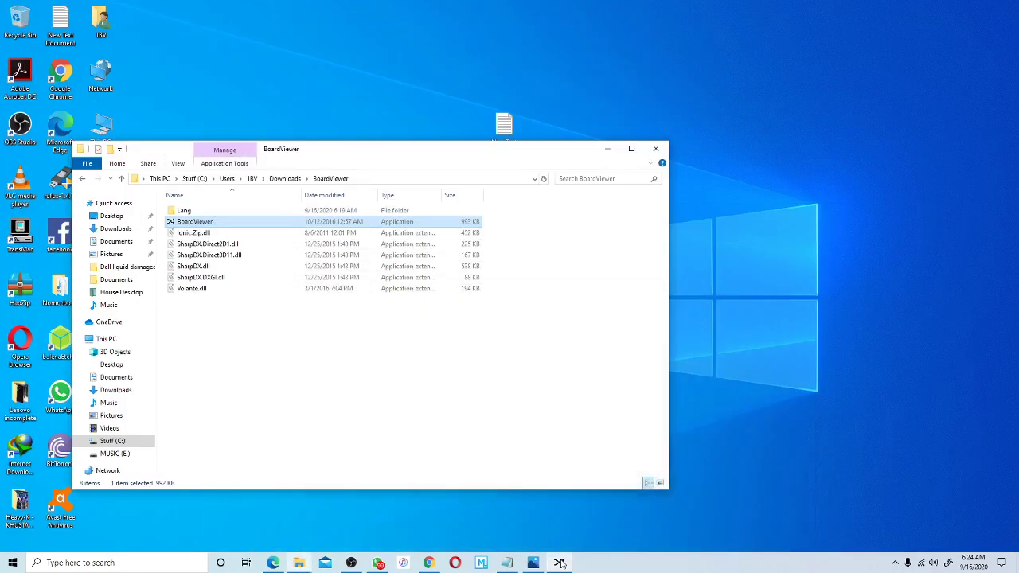
left_click(559, 557)
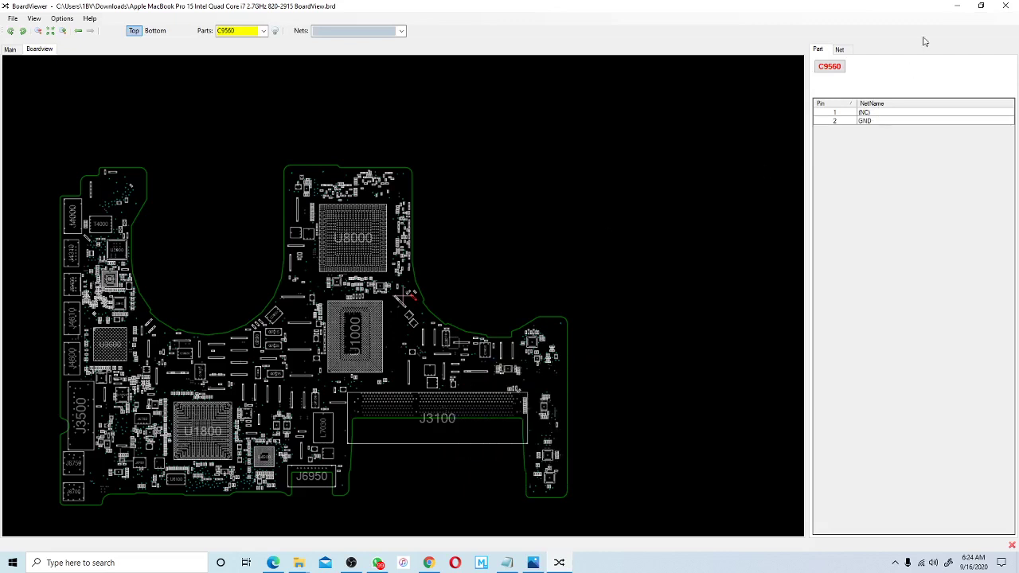
Minimize BoardViewer, close the BoardViewer folder window, and switch to OBS.
left_click(968, 6)
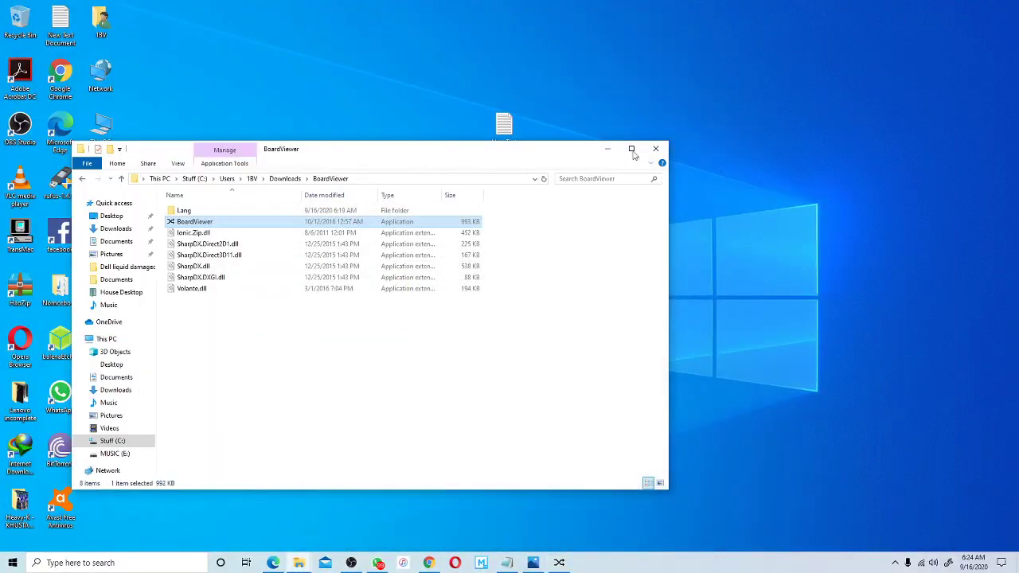
left_click(665, 149)
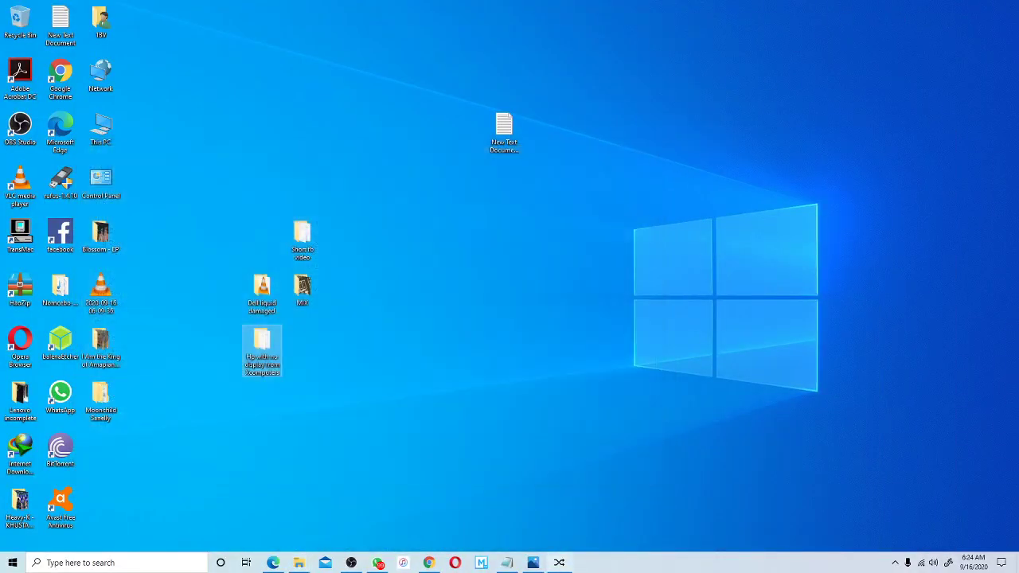
left_click(351, 563)
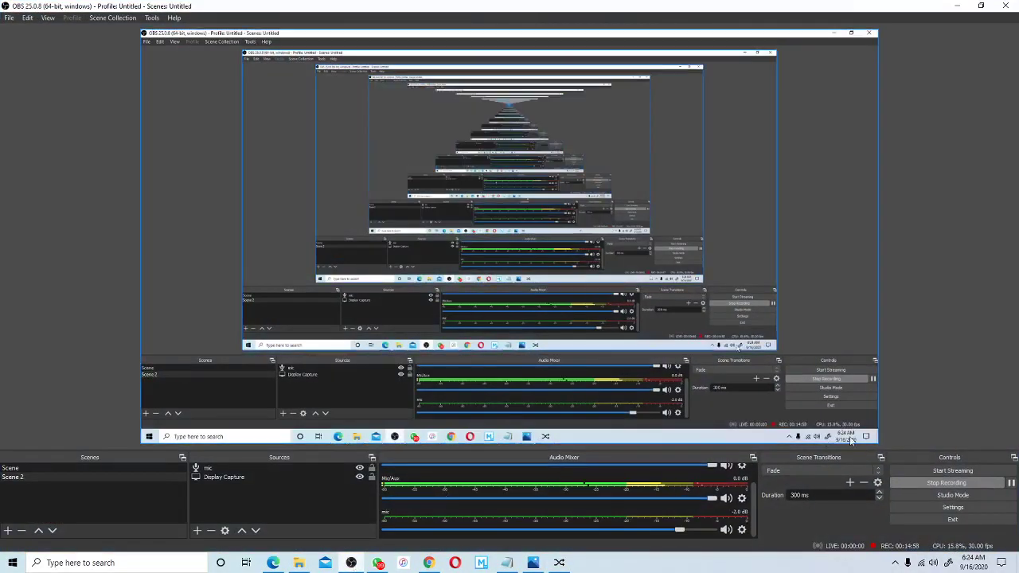